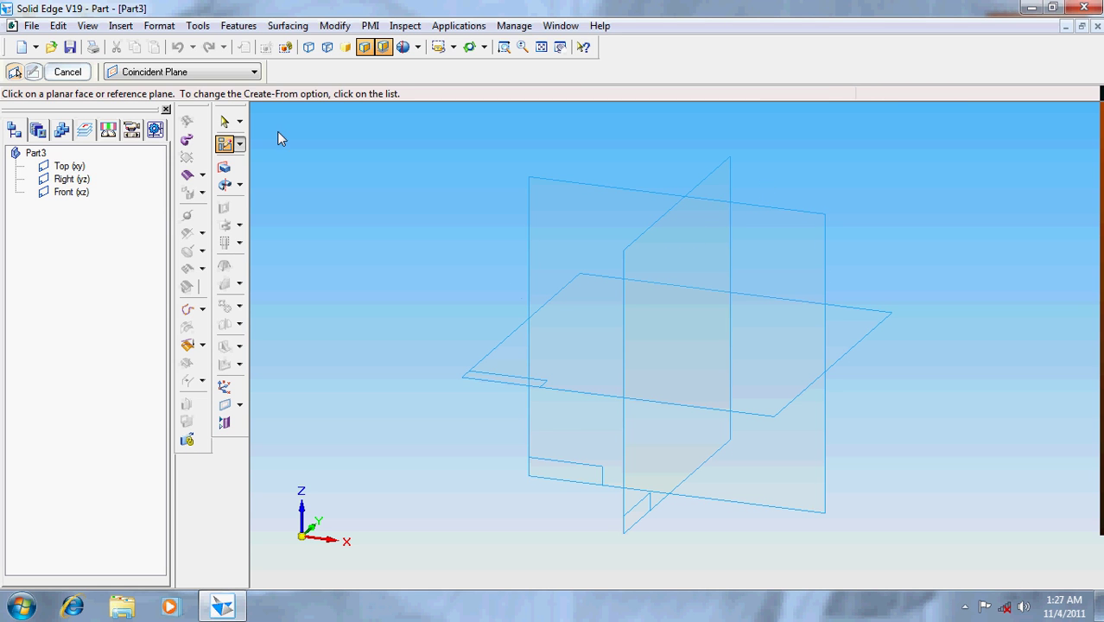
# Step: Start a new sketch on the Top plane
pyautogui.click(227, 147)
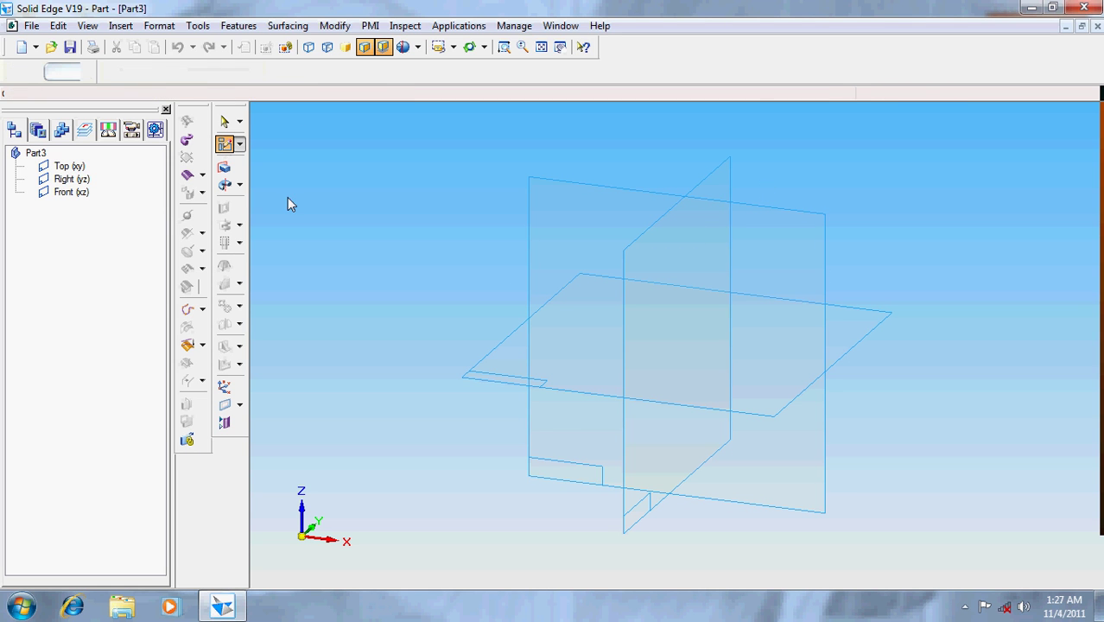
pyautogui.click(489, 362)
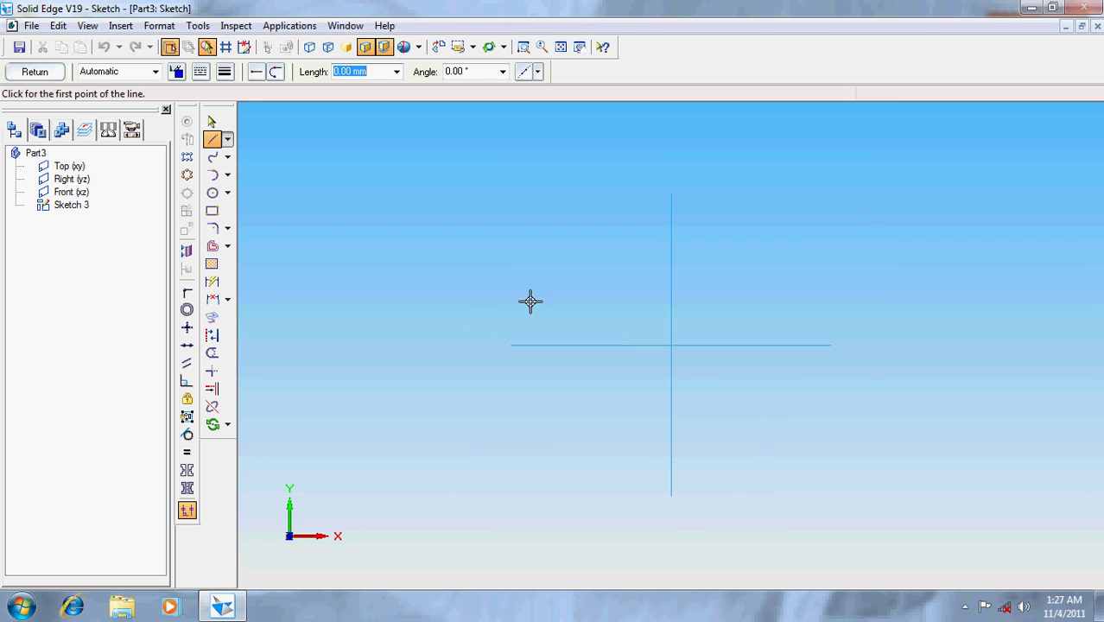
pyautogui.click(672, 201)
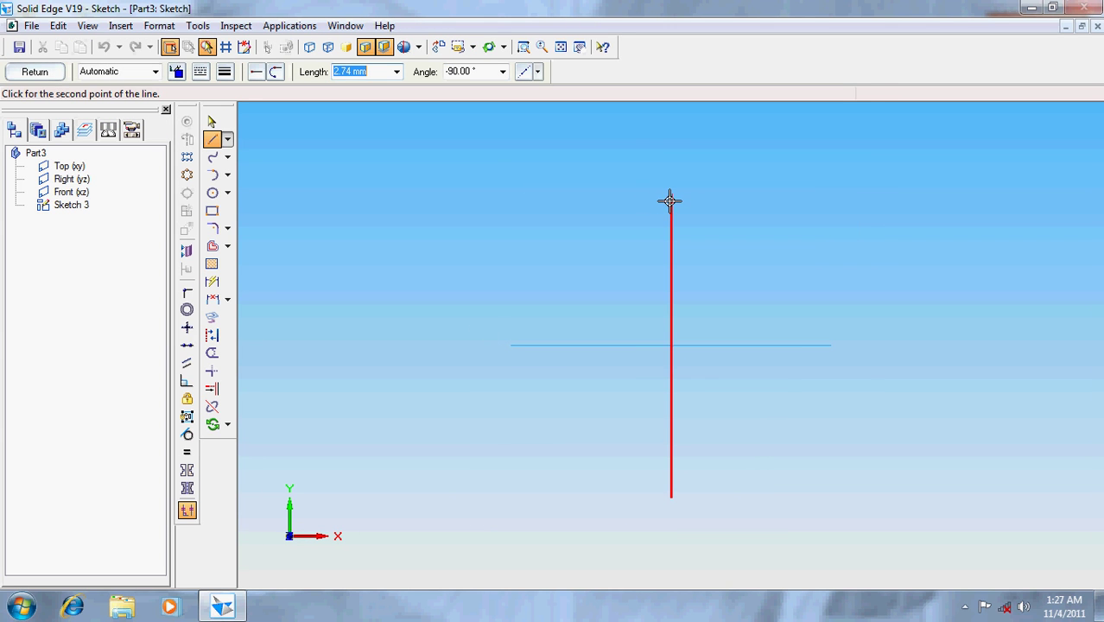
pyautogui.press('Escape')
# Step: Draw three 20 mm circles: one at the origin, one to its right, one to its left
pyautogui.click(212, 193)
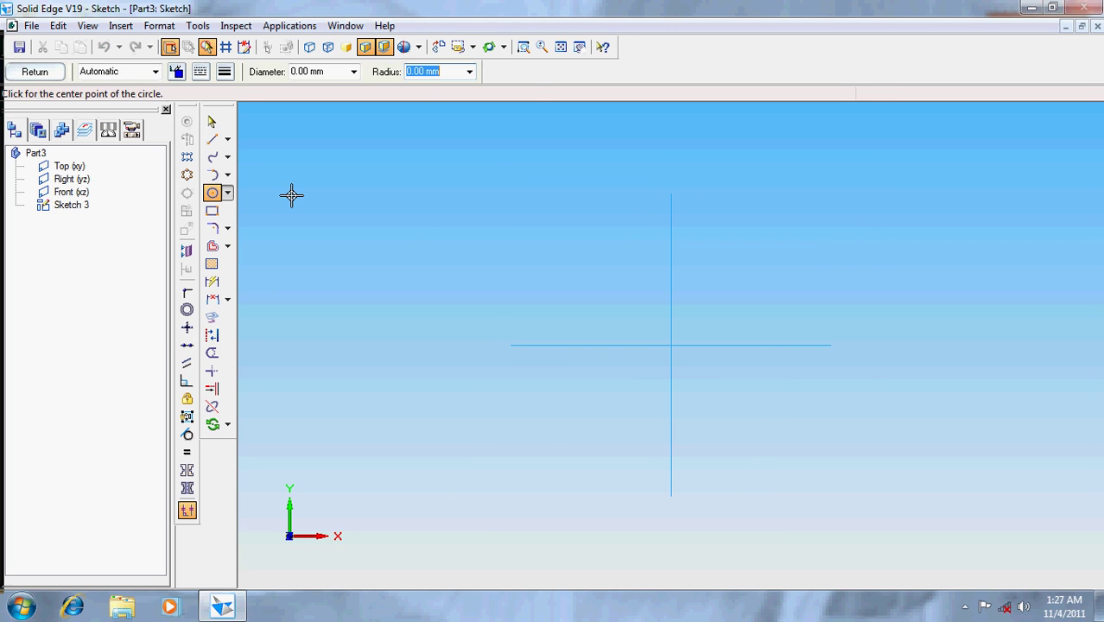
pyautogui.press('Tab')
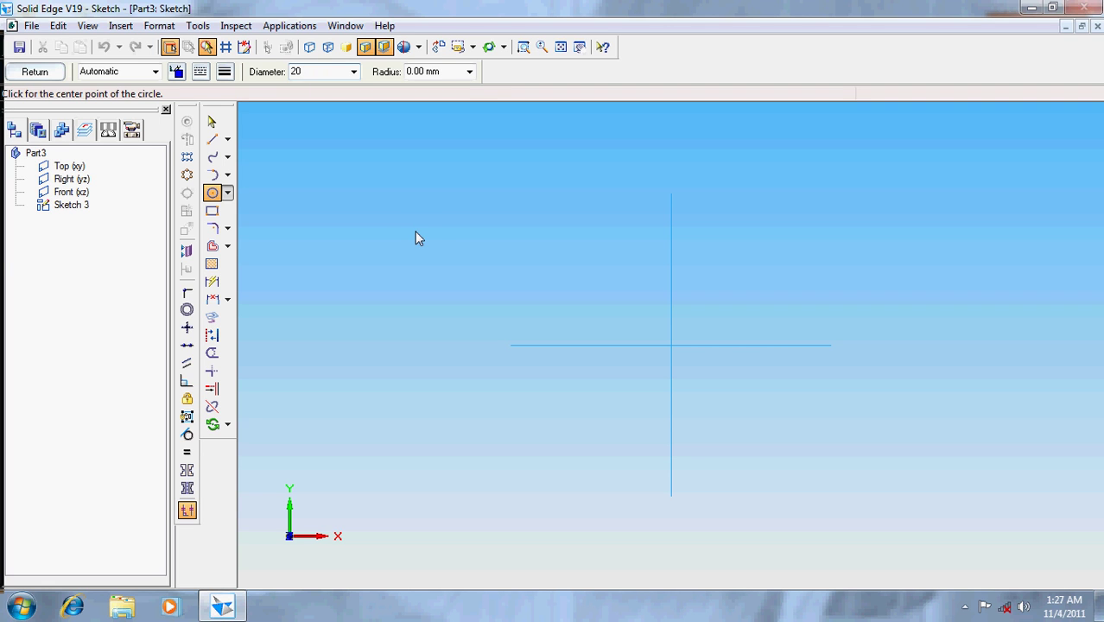
pyautogui.press('Tab')
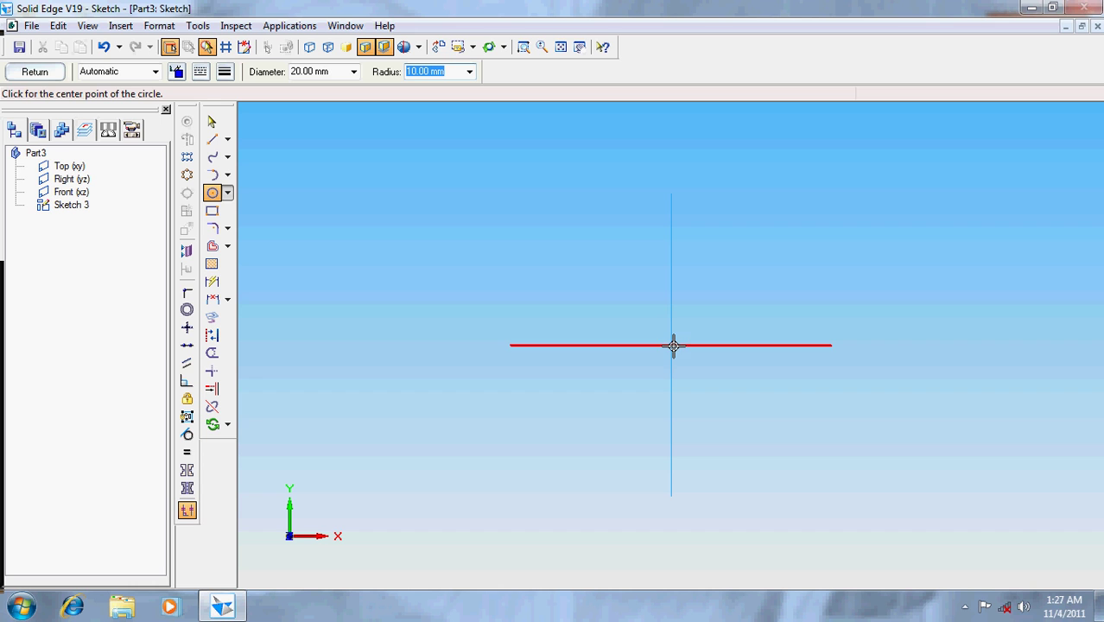
pyautogui.click(672, 346)
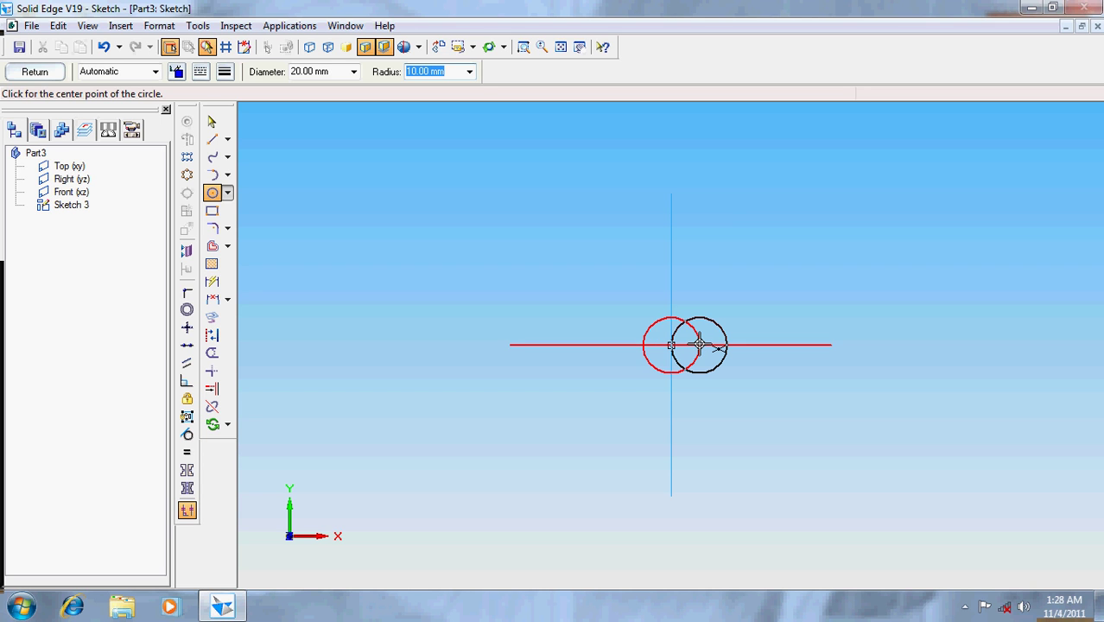
pyautogui.click(699, 346)
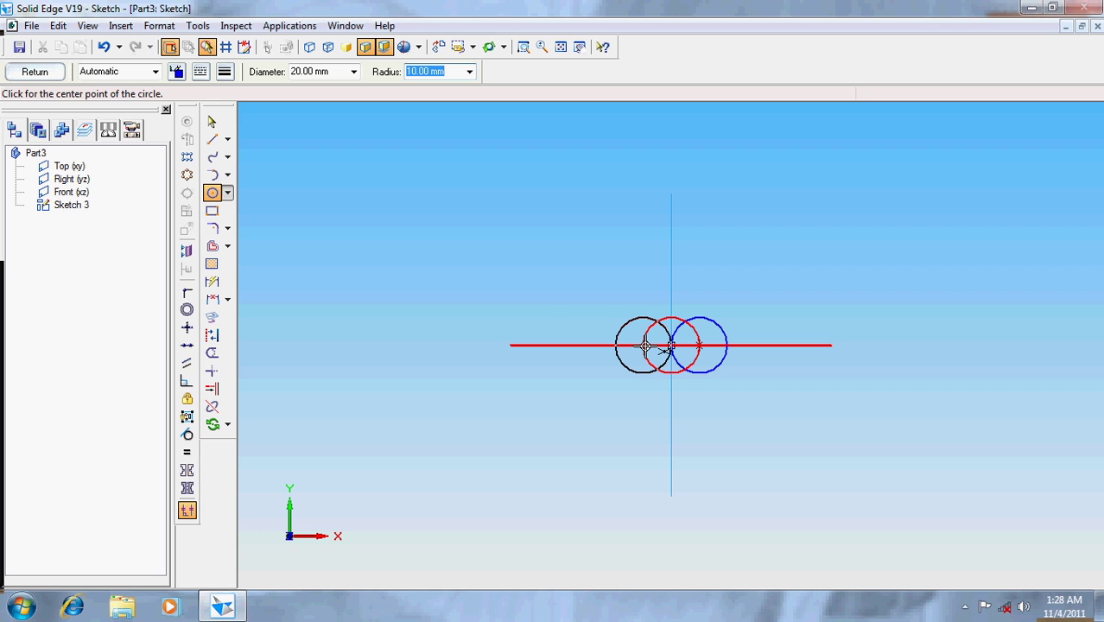
pyautogui.click(644, 346)
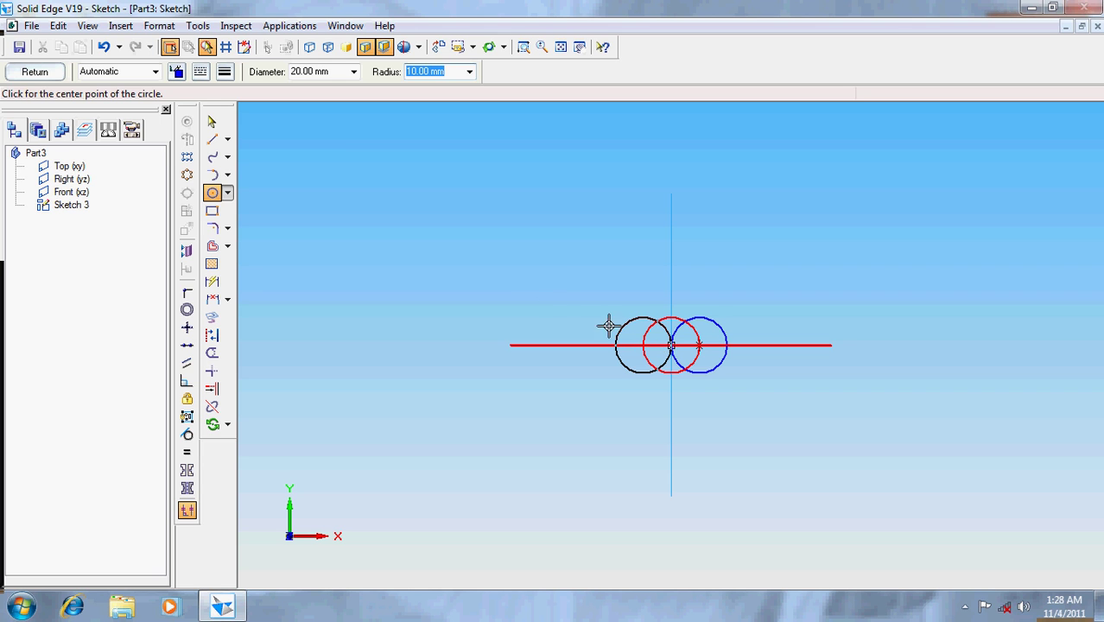
pyautogui.click(212, 140)
pyautogui.click(524, 46)
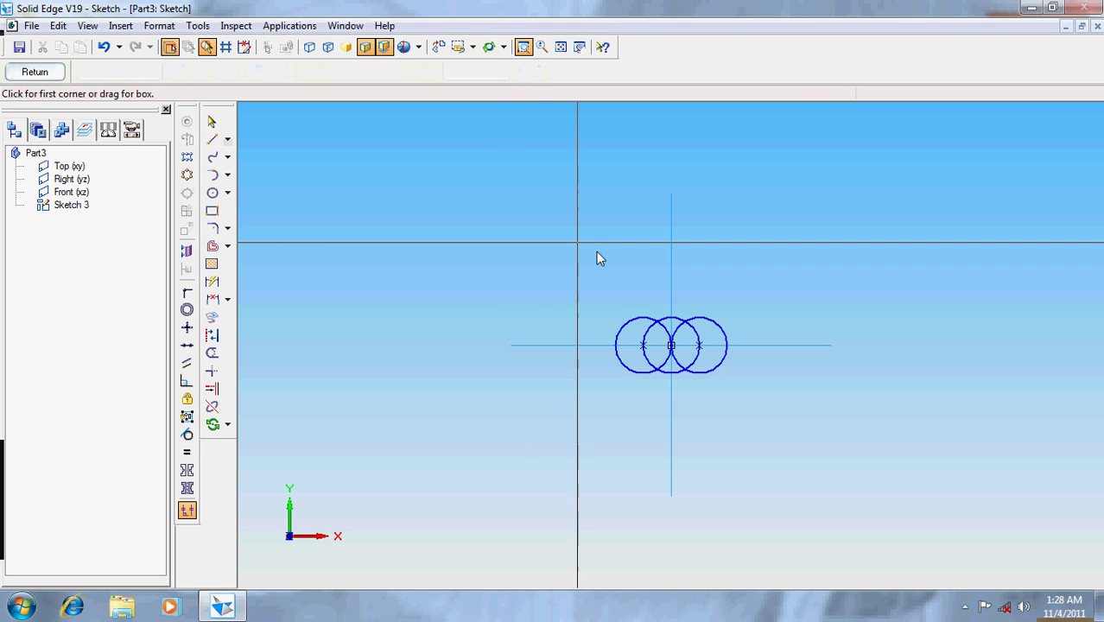
# Step: Draw a closed six-line hexagon through the outer circle centres and the circle intersection points
pyautogui.moveTo(596, 251); pyautogui.dragTo(780, 421)
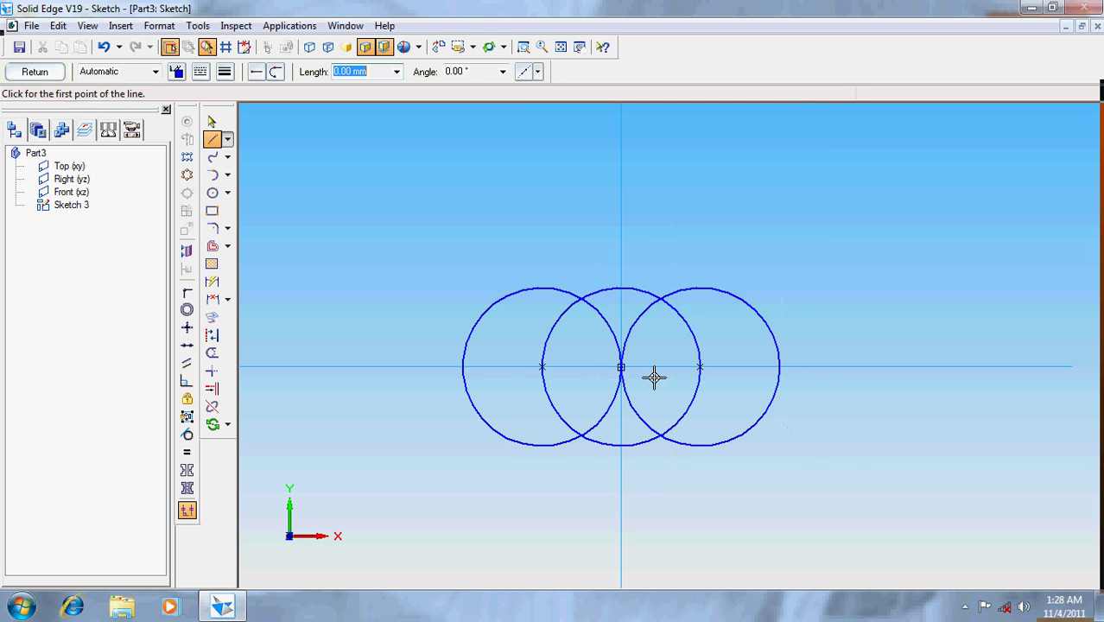
pyautogui.click(542, 367)
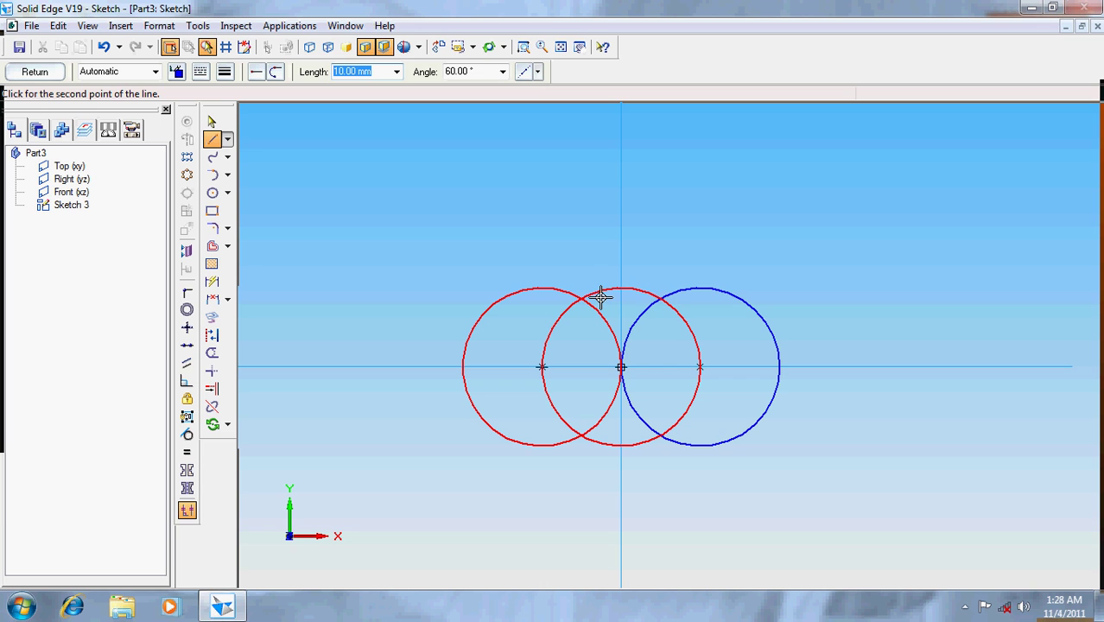
pyautogui.click(581, 299)
pyautogui.click(661, 298)
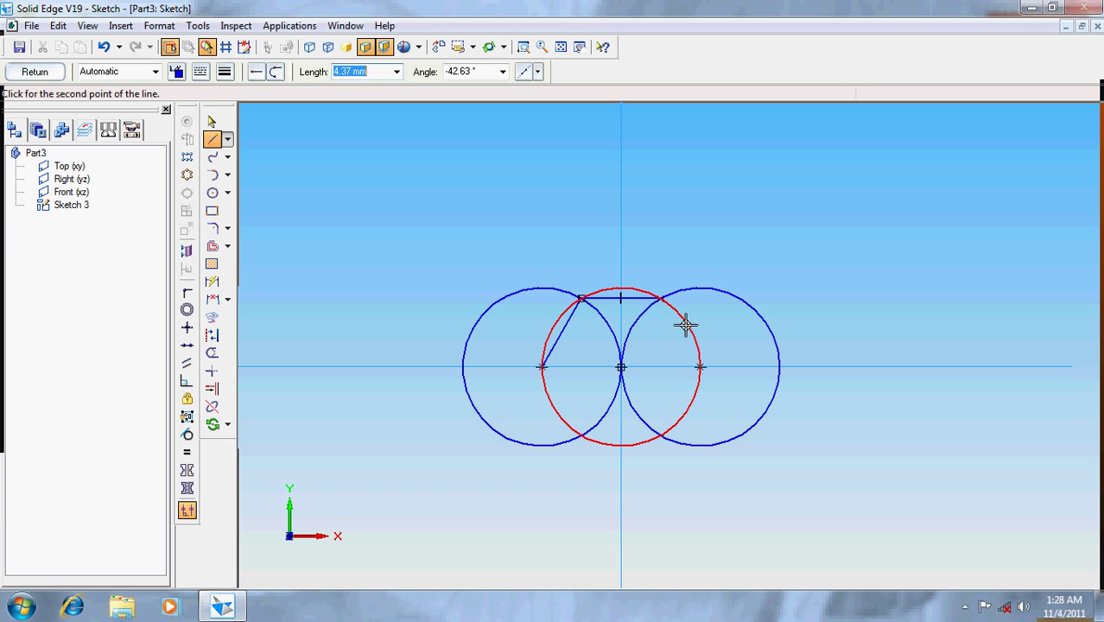
pyautogui.click(700, 368)
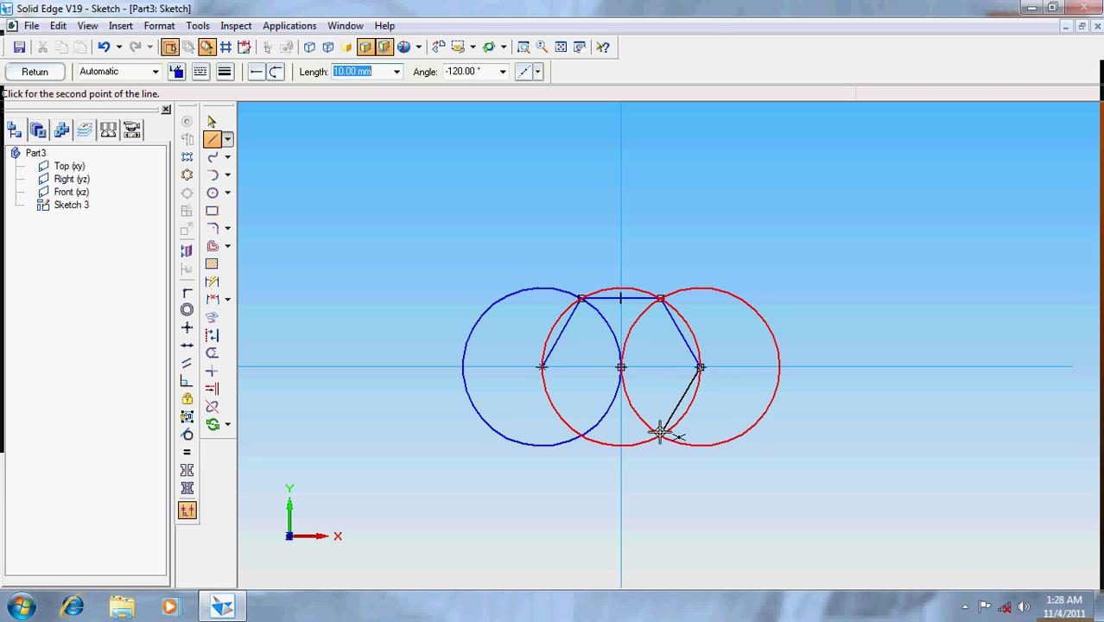
pyautogui.click(661, 435)
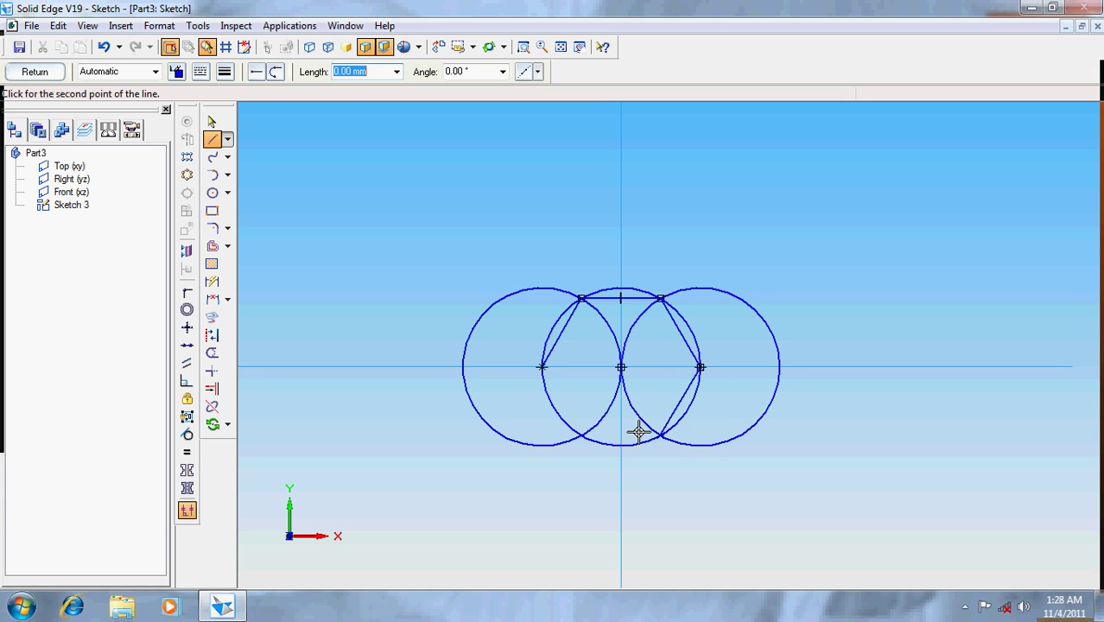
pyautogui.click(579, 434)
pyautogui.click(542, 368)
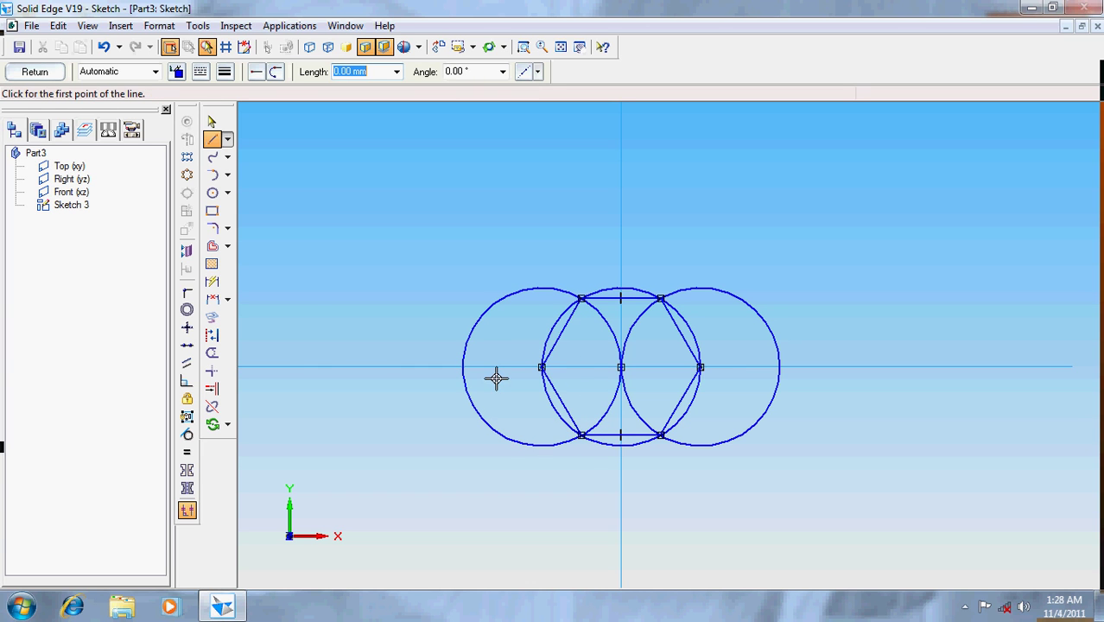
# Step: Trim every circle arc inside and outside the hexagon, then finish the sketch
pyautogui.click(212, 353)
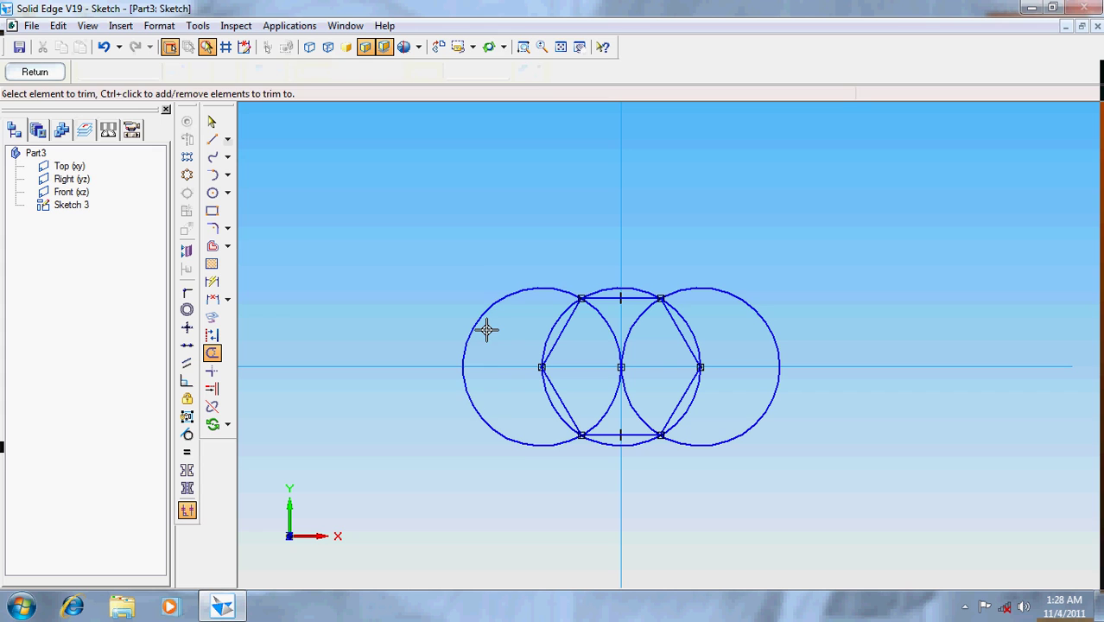
pyautogui.moveTo(483, 266); pyautogui.dragTo(538, 506)
pyautogui.moveTo(735, 277); pyautogui.dragTo(767, 455)
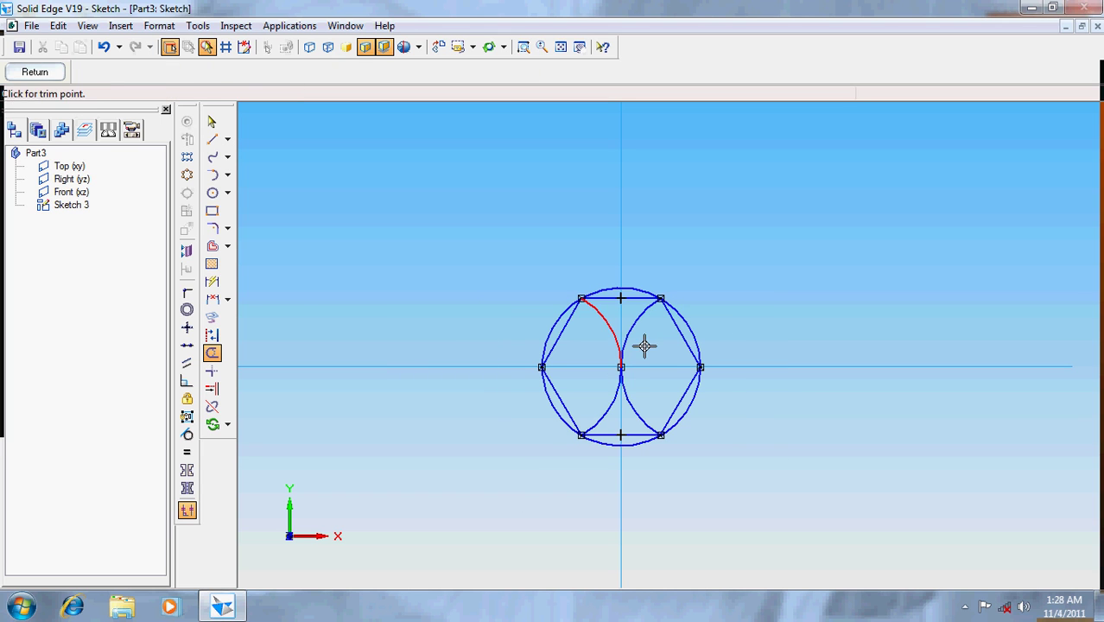
pyautogui.moveTo(626, 311)
pyautogui.mouseDown()
pyautogui.moveTo(602, 348)
pyautogui.moveTo(600, 399)
pyautogui.mouseUp()
pyautogui.click(616, 444)
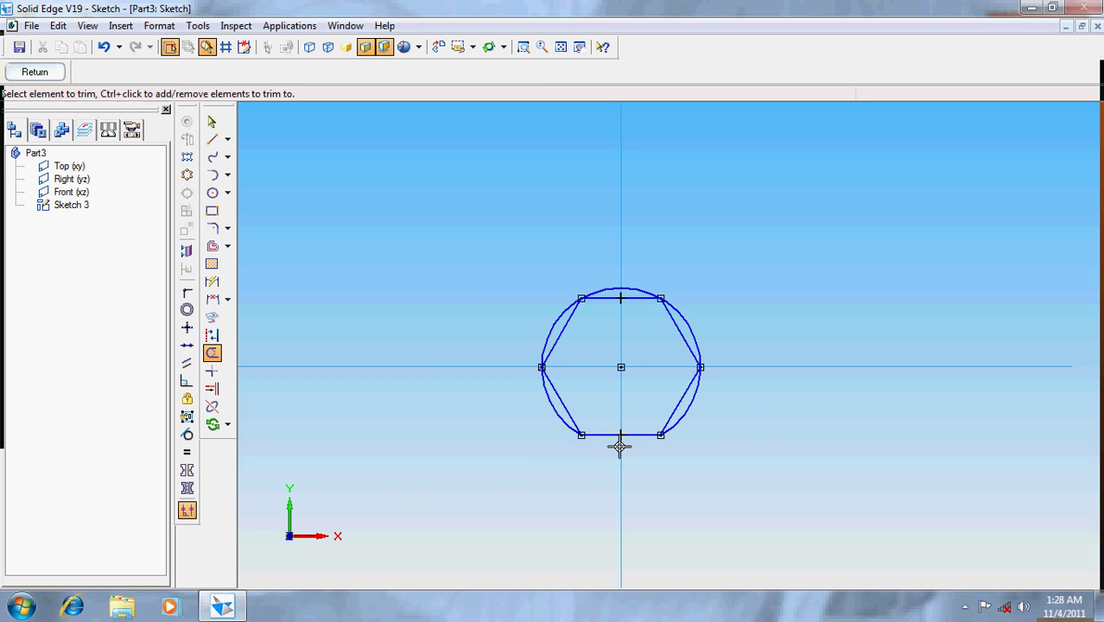
pyautogui.click(558, 424)
pyautogui.moveTo(546, 341)
pyautogui.mouseDown()
pyautogui.moveTo(562, 303)
pyautogui.moveTo(612, 286)
pyautogui.mouseUp()
pyautogui.click(688, 320)
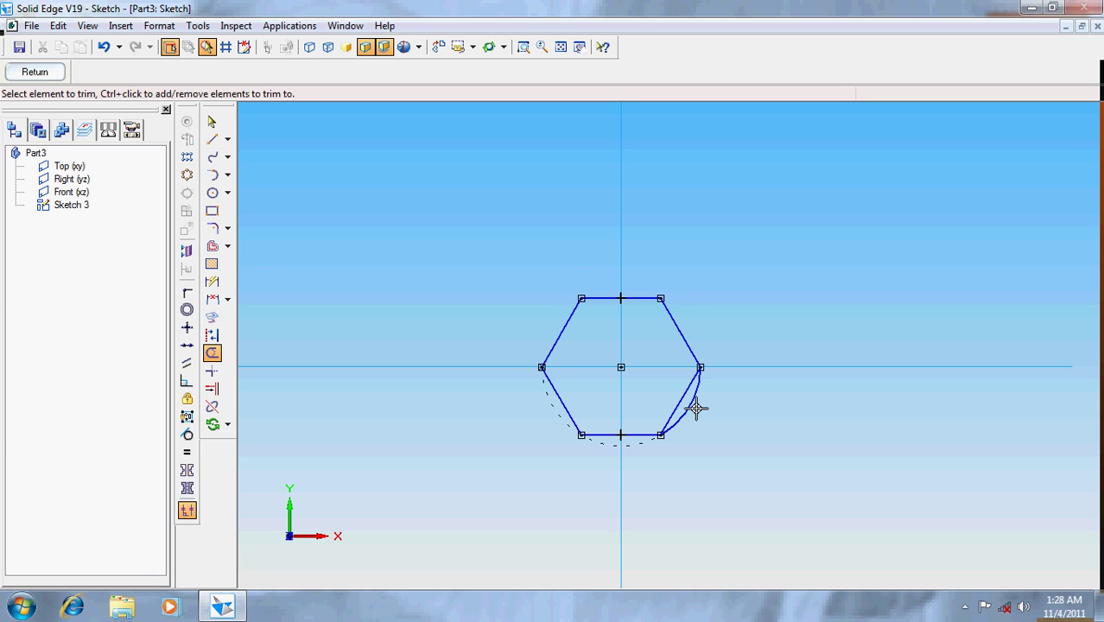
pyautogui.click(690, 407)
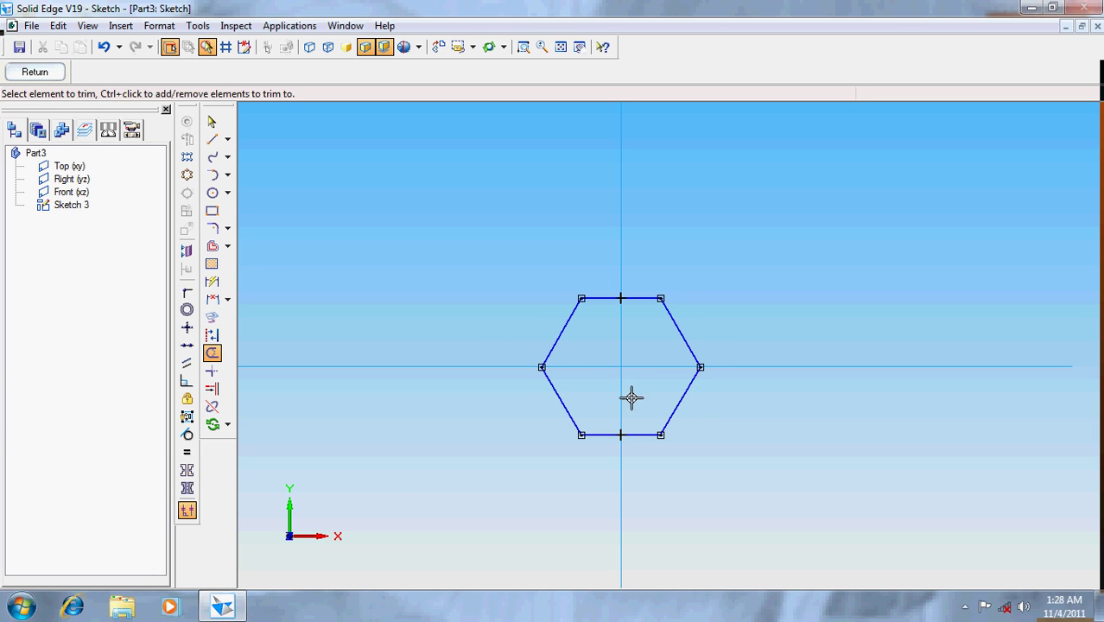
pyautogui.click(43, 74)
# Step: Extrude the hexagon profile 8 mm into a solid hexagonal prism
pyautogui.click(224, 167)
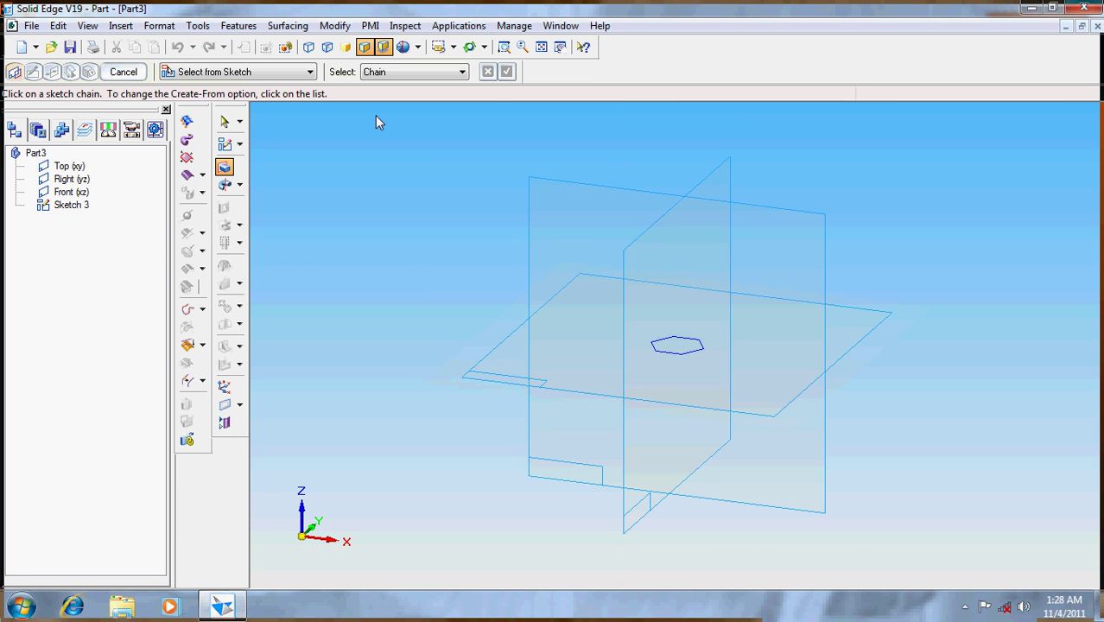
pyautogui.click(662, 356)
pyautogui.click(506, 73)
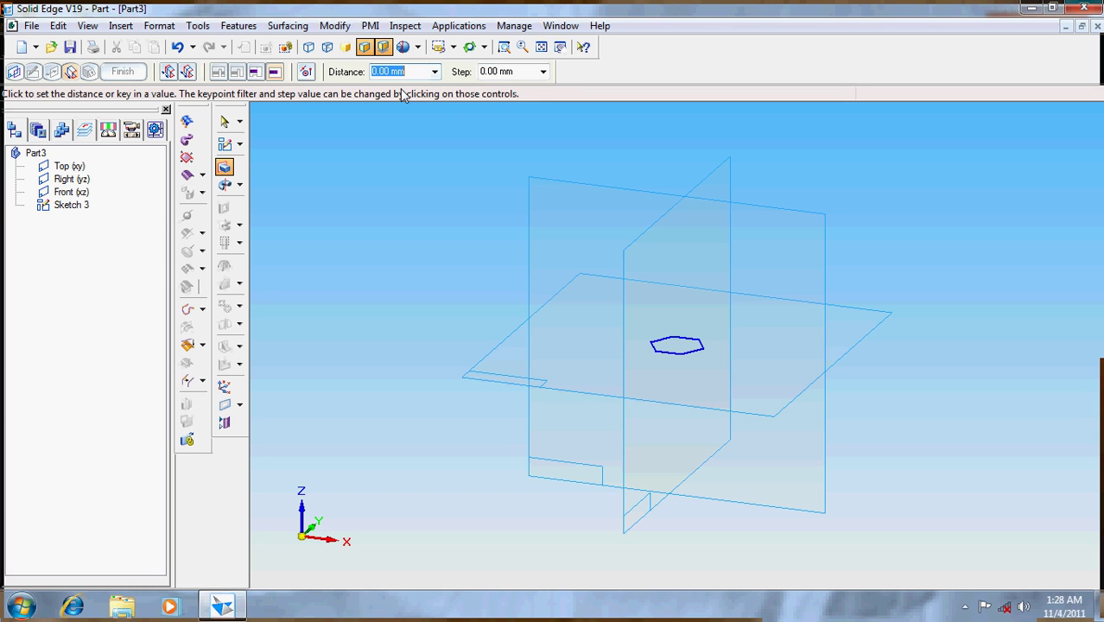
pyautogui.write('8')
pyautogui.press('Return')
pyautogui.click(618, 261)
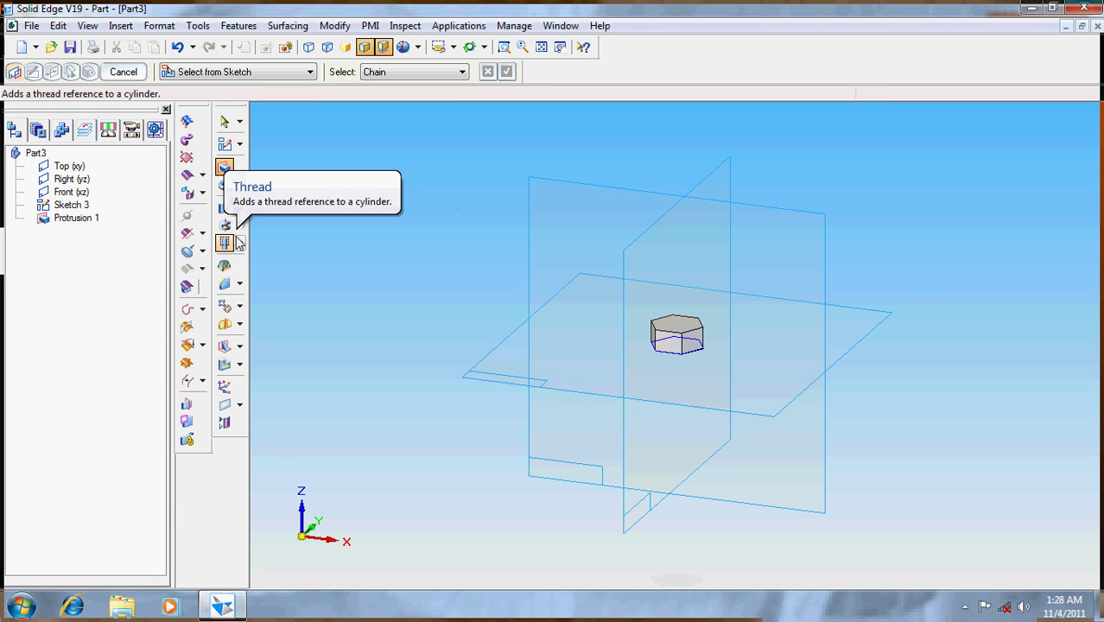
pyautogui.click(241, 243)
# Step: Start a hole on the top hexagonal face and set its type to Threaded
pyautogui.click(275, 248)
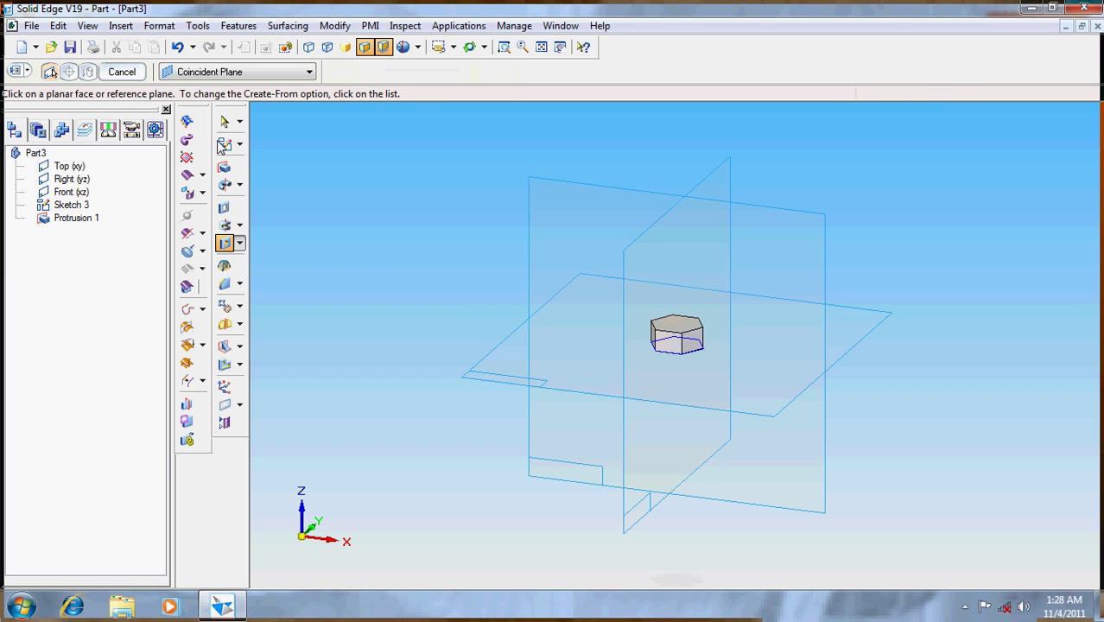
pyautogui.click(662, 325)
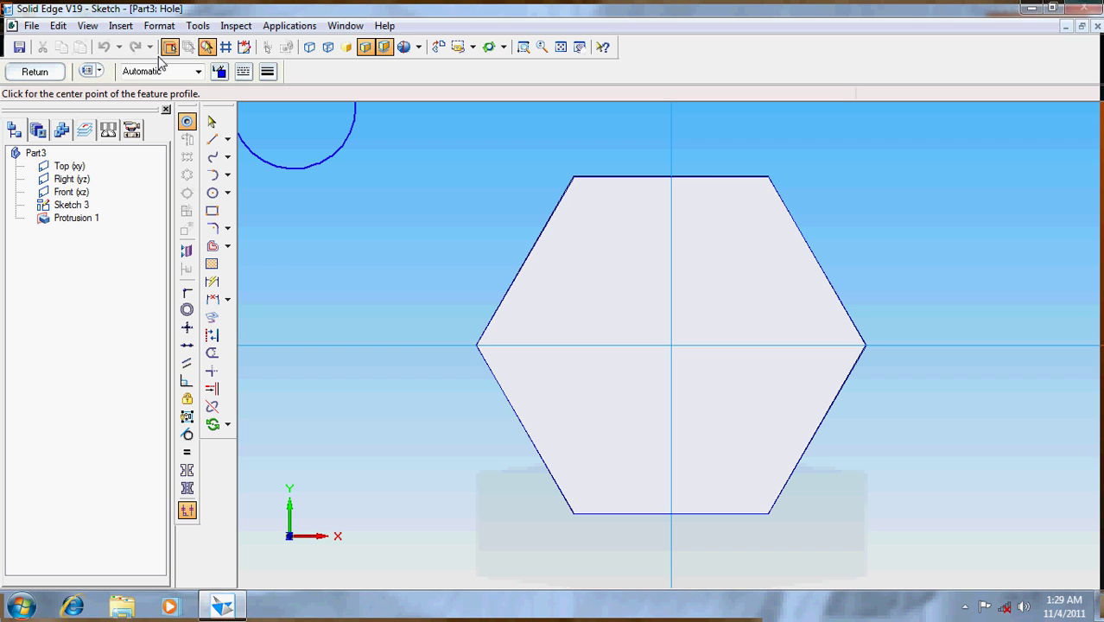
pyautogui.click(88, 71)
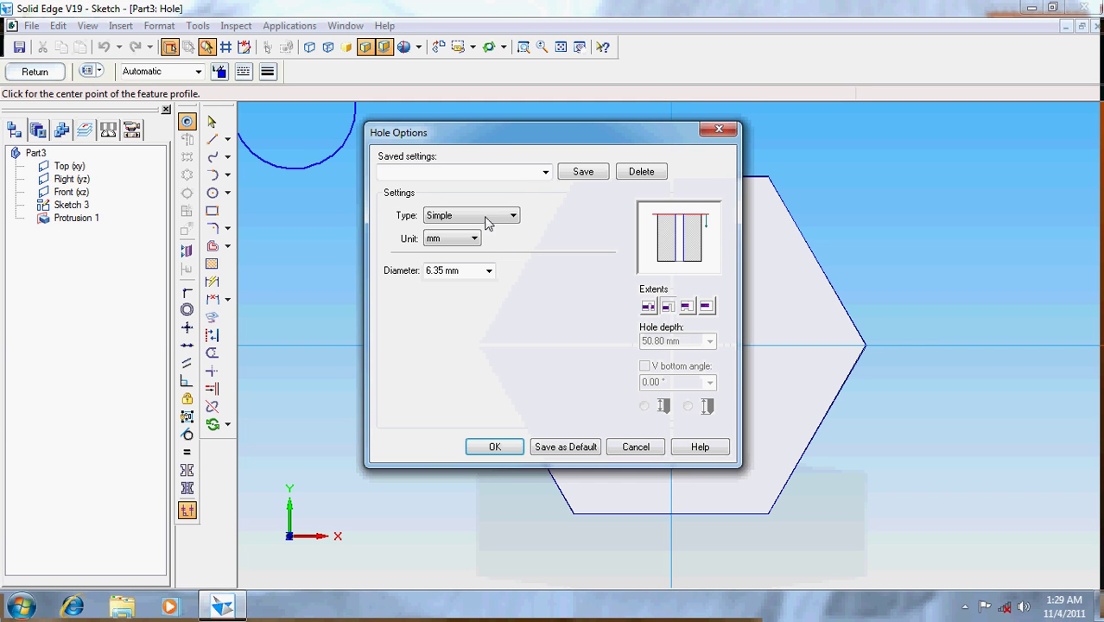
pyautogui.click(506, 216)
pyautogui.click(498, 241)
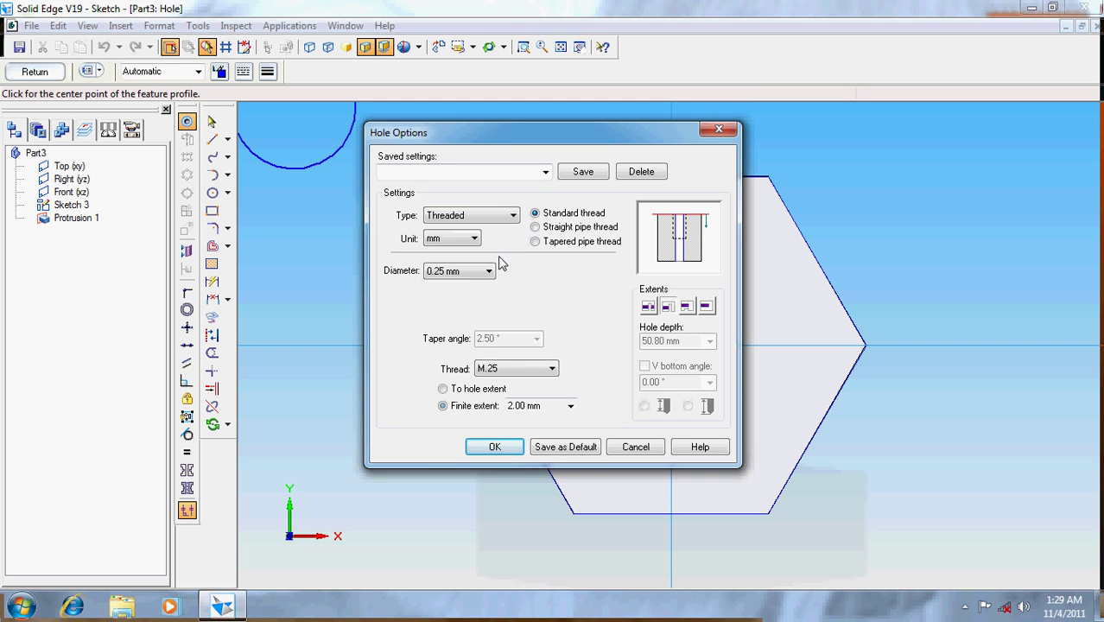
# Step: Choose thread size M10 with To hole extent, and place the hole at the hexagon centre
pyautogui.click(535, 370)
pyautogui.scroll(-4, 523, 345)
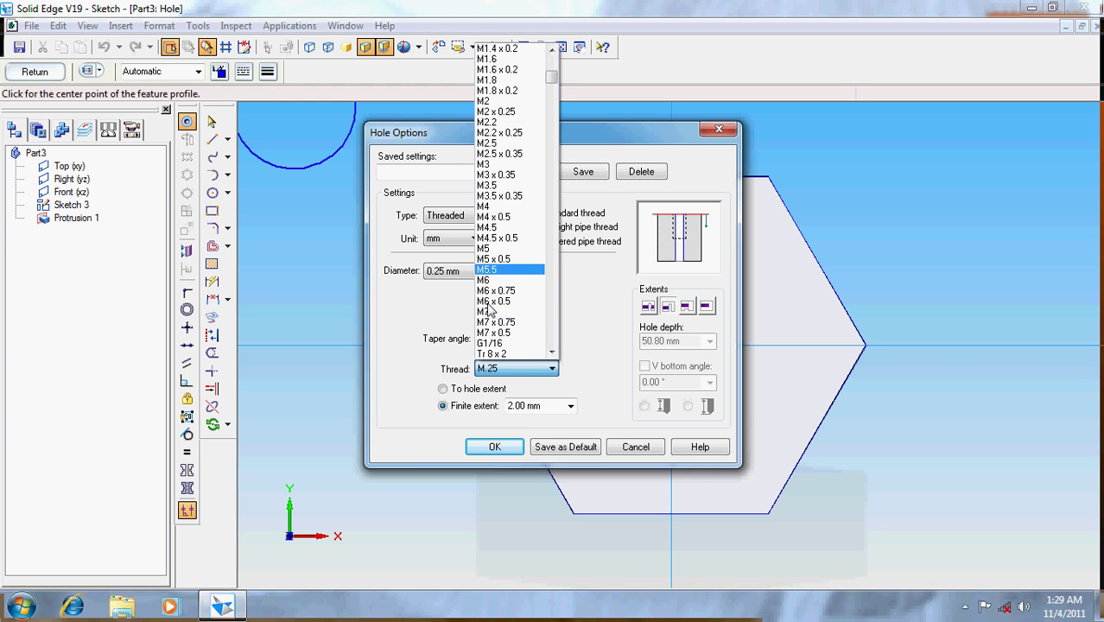
pyautogui.scroll(-1, 514, 339)
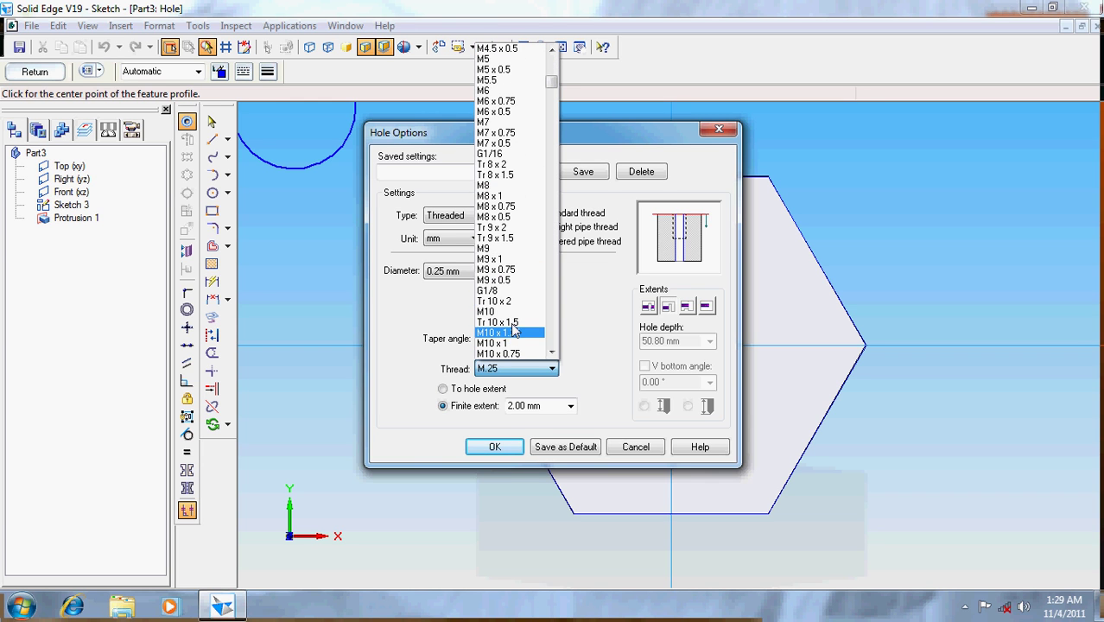
pyautogui.click(514, 339)
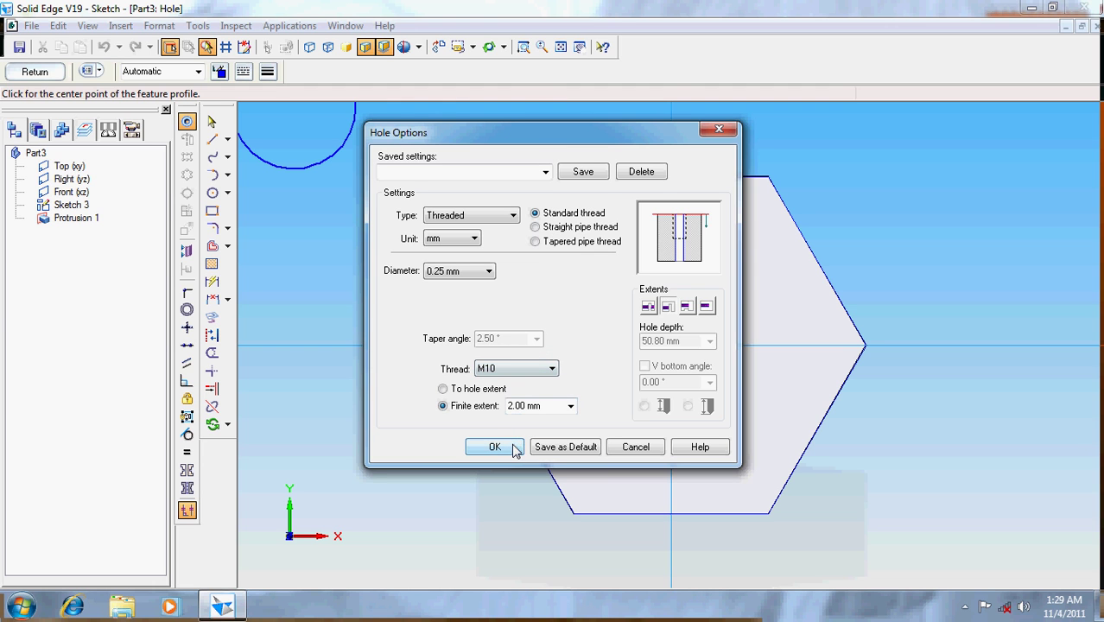
pyautogui.click(445, 389)
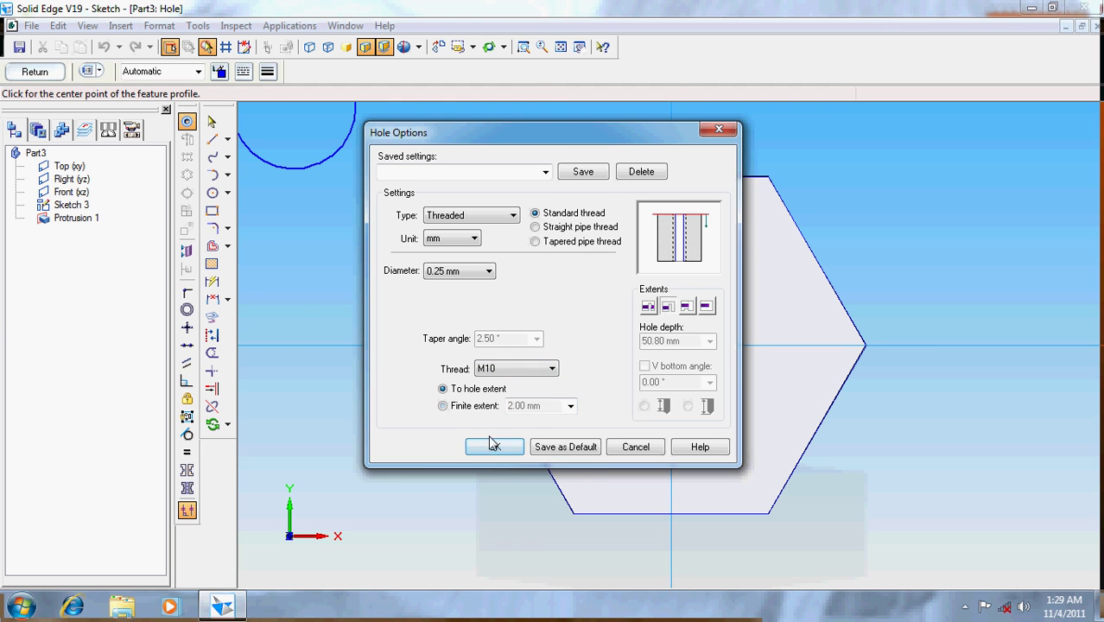
pyautogui.click(494, 447)
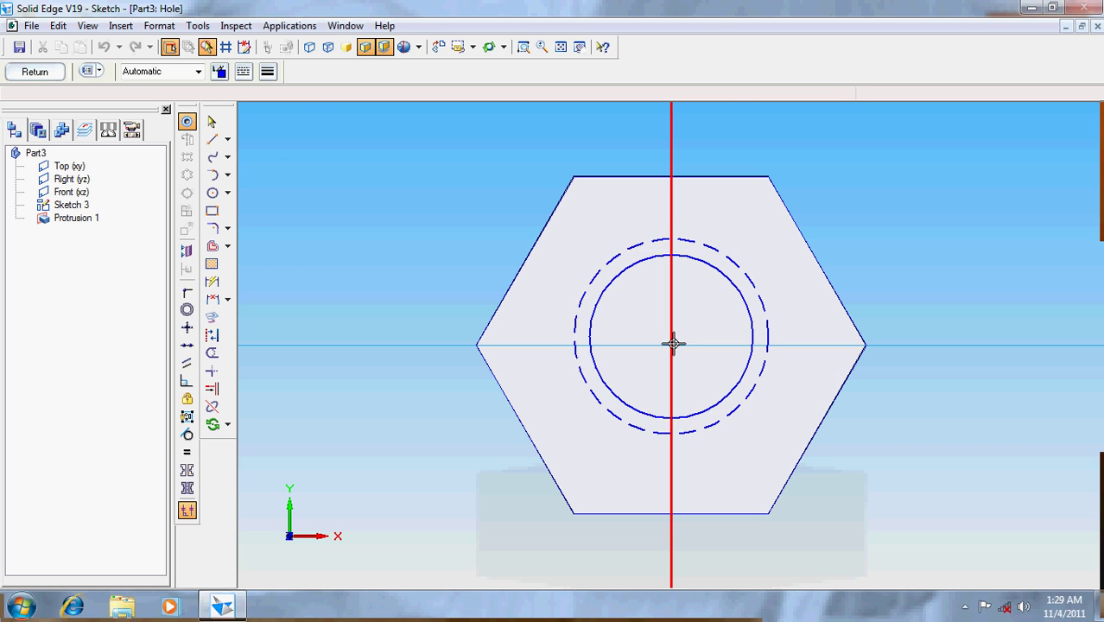
pyautogui.click(673, 345)
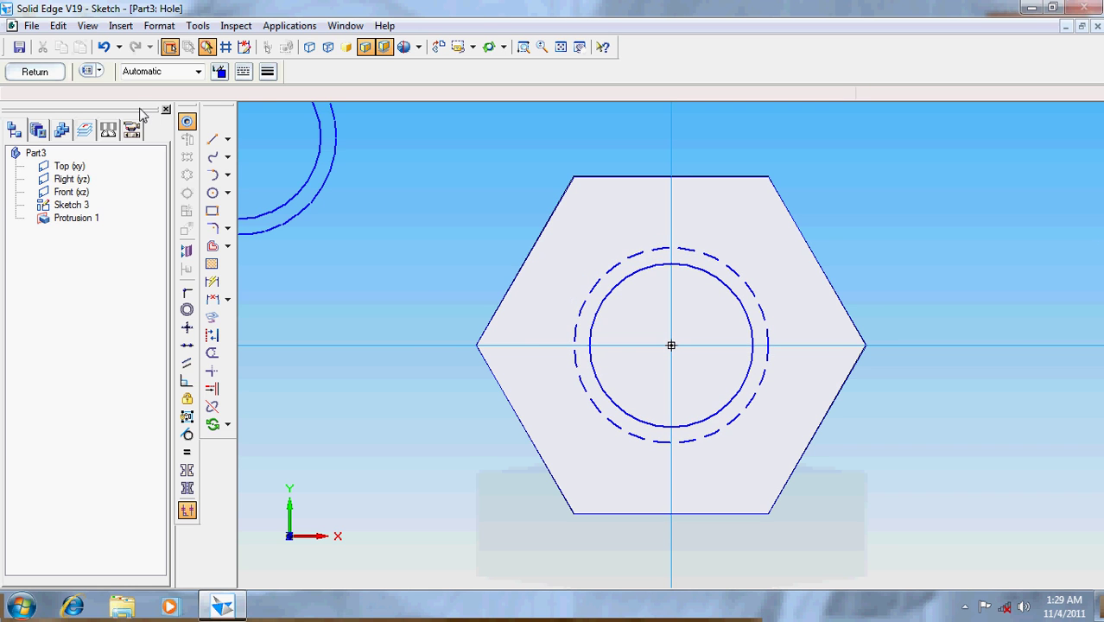
# Step: Finish the hole profile and set the cut direction into the nut
pyautogui.click(62, 77)
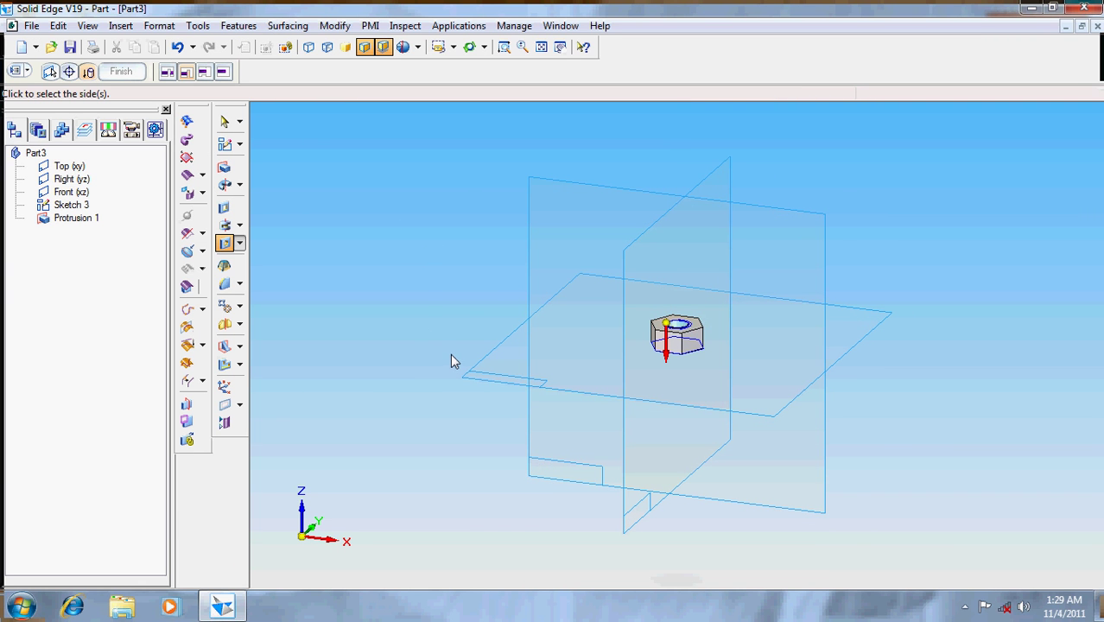
pyautogui.click(451, 354)
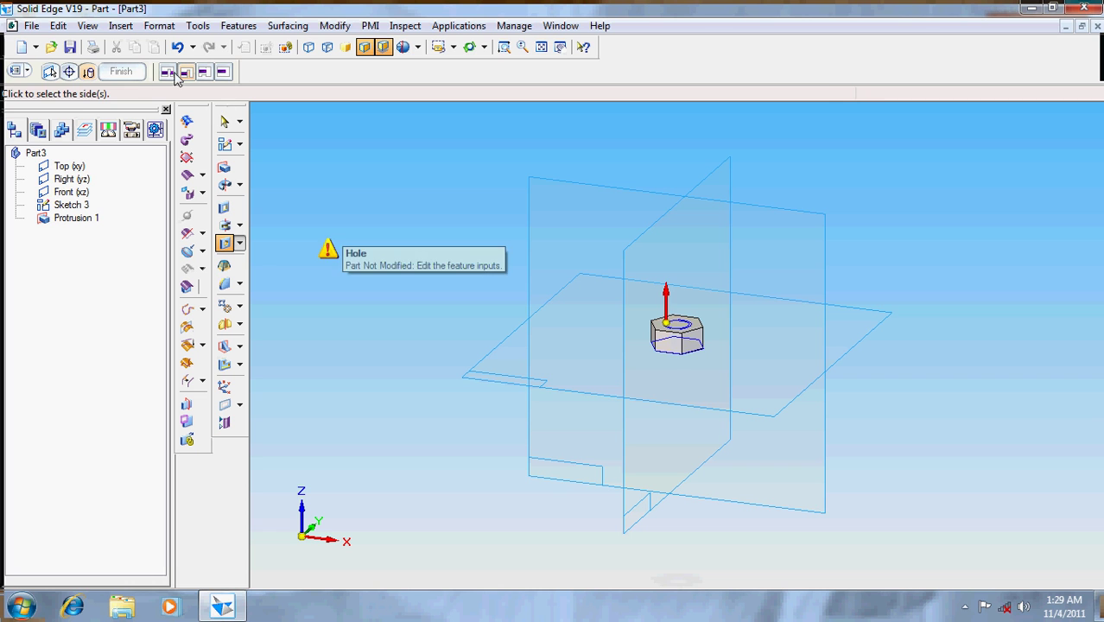
pyautogui.click(490, 365)
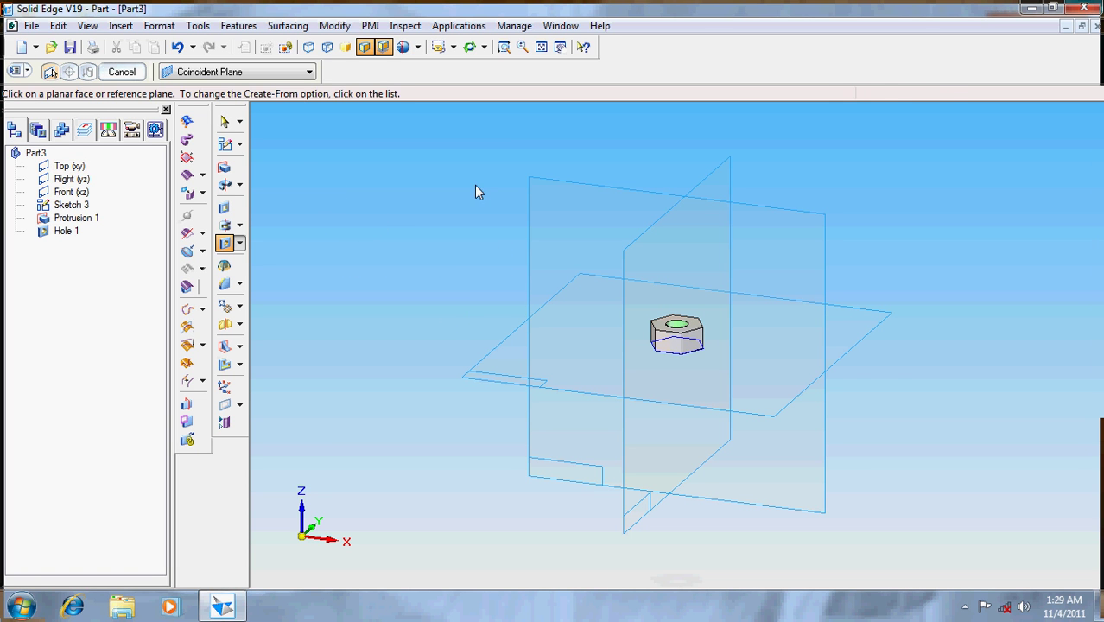
# Step: Start a revolved cutout sketched on the Front plane, zoomed in on the nut profile
pyautogui.click(227, 226)
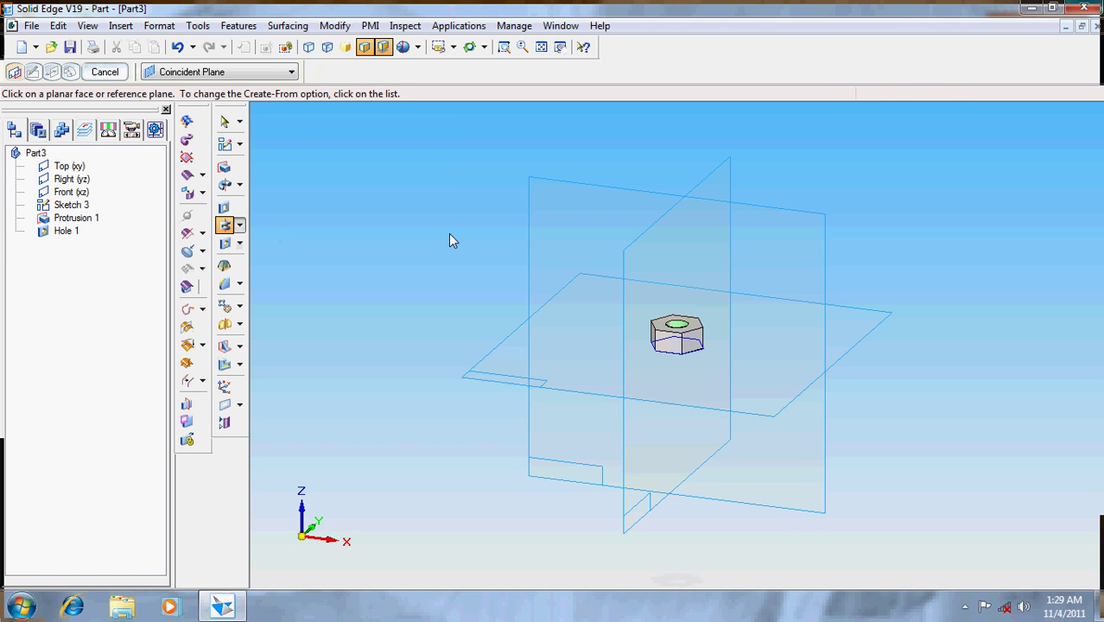
pyautogui.click(535, 211)
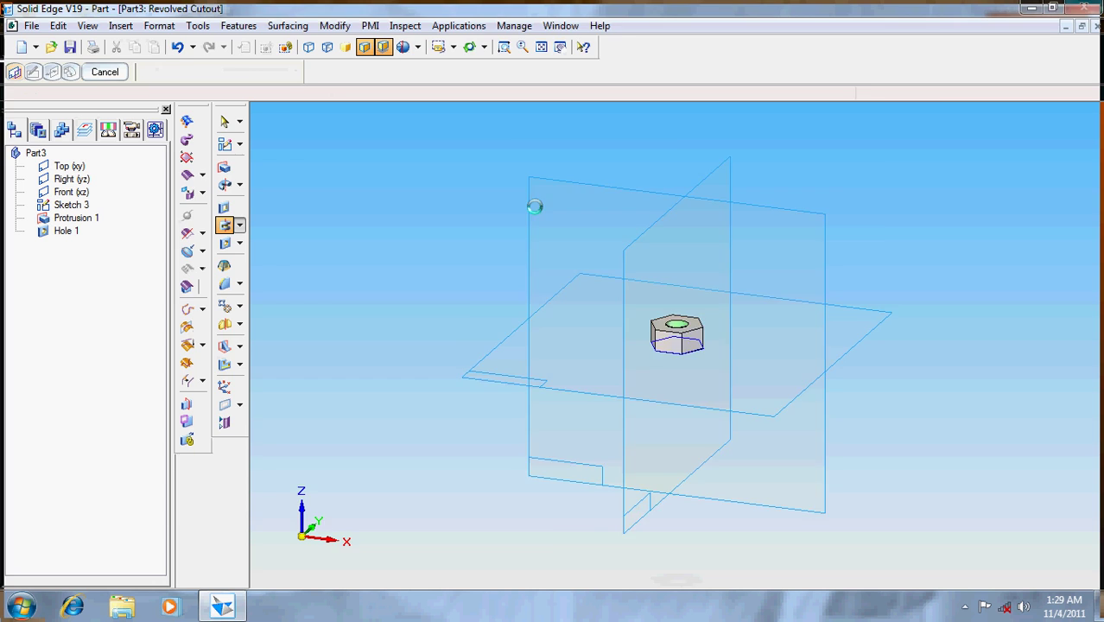
pyautogui.click(523, 48)
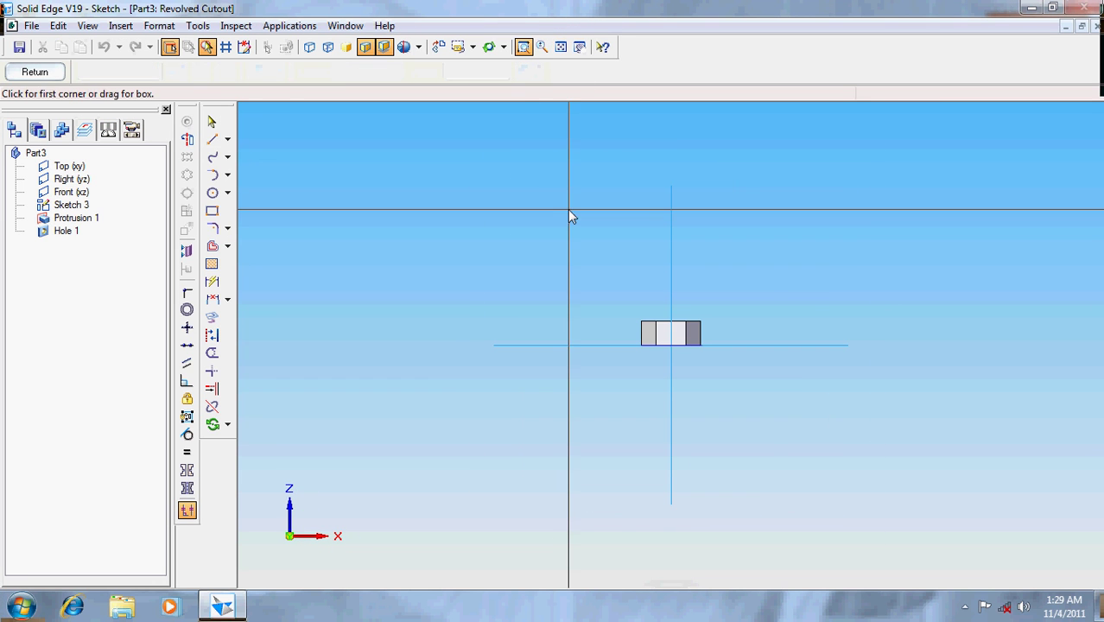
pyautogui.moveTo(568, 209); pyautogui.dragTo(771, 431)
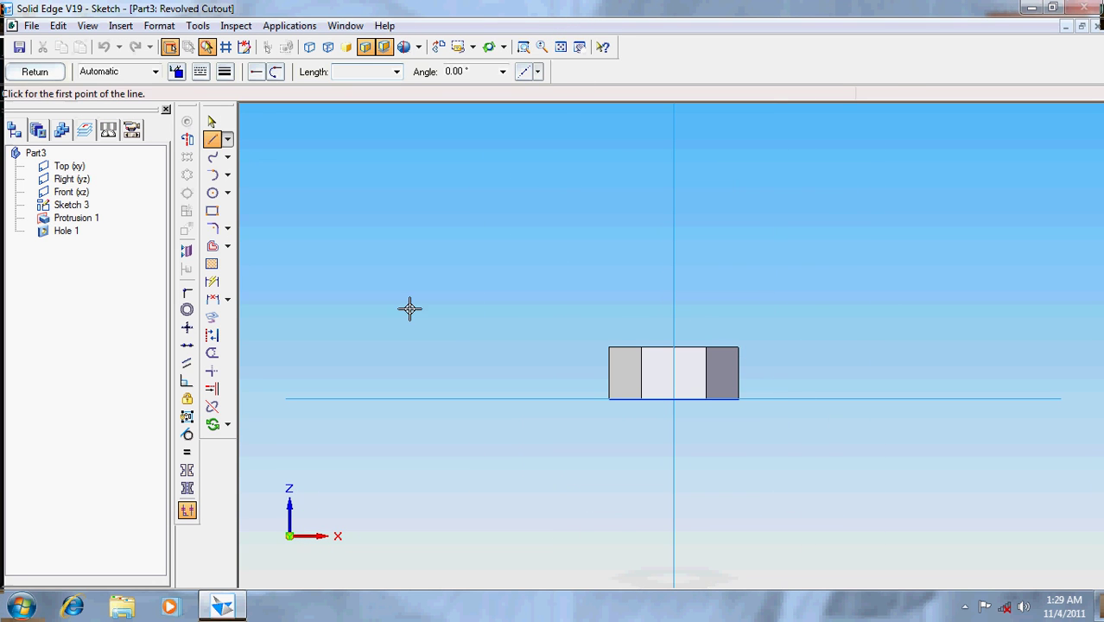
# Step: Draw a 40 mm diameter circle centred on the vertical axis
pyautogui.click(212, 193)
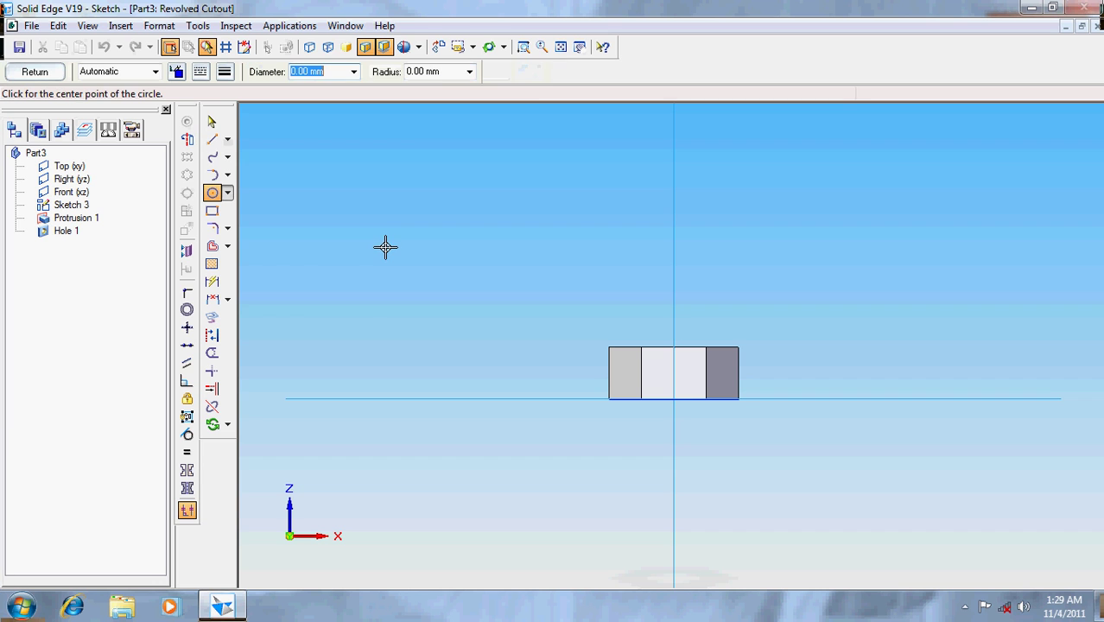
pyautogui.write('40')
pyautogui.press('Tab')
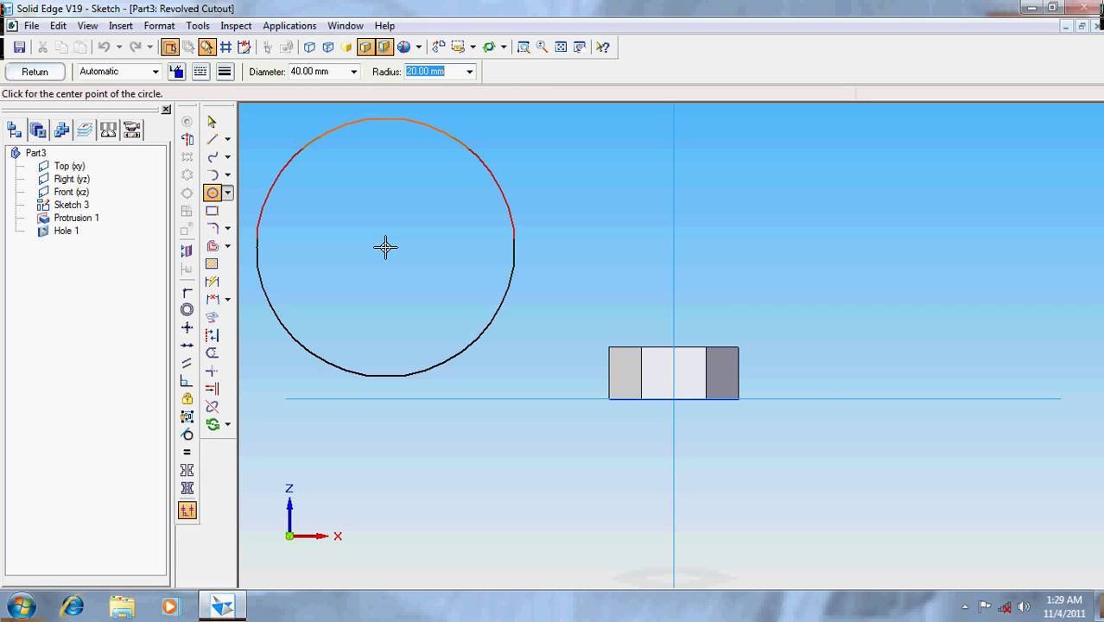
pyautogui.click(675, 271)
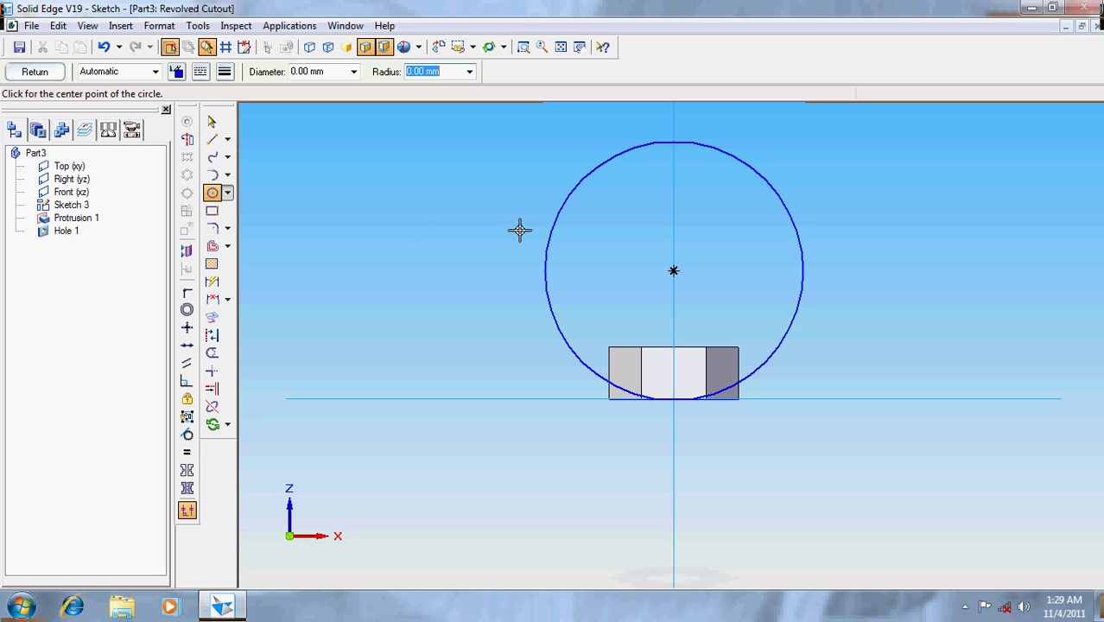
# Step: Trim away the 40 mm circle, then draw a left-edge vertical line joined to a short bottom segment
pyautogui.click(211, 353)
pyautogui.moveTo(553, 204); pyautogui.dragTo(665, 238)
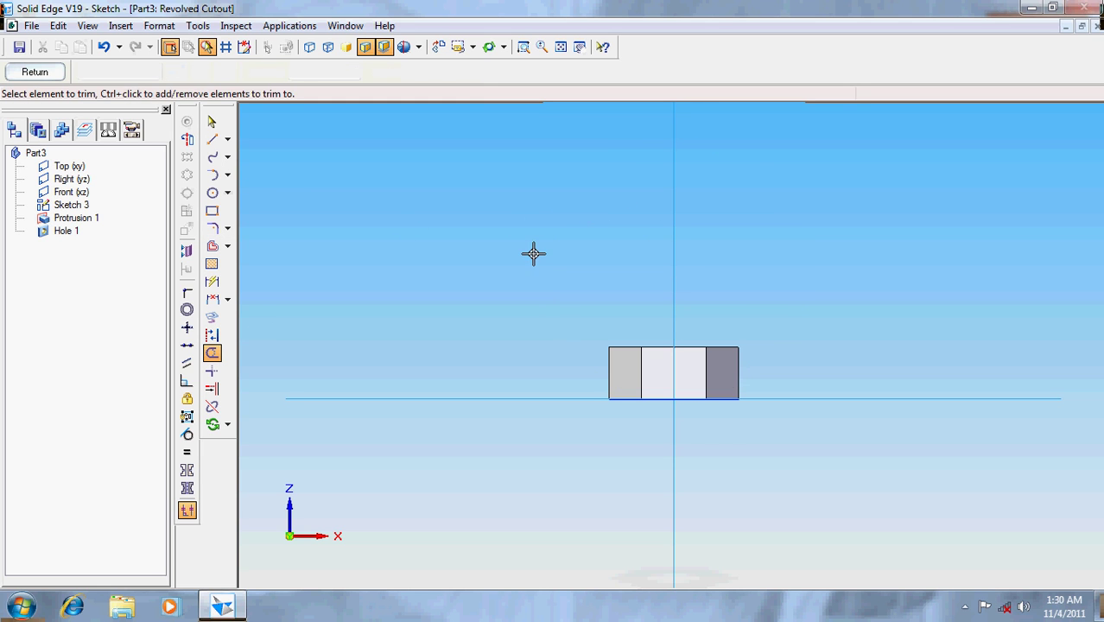
pyautogui.click(212, 139)
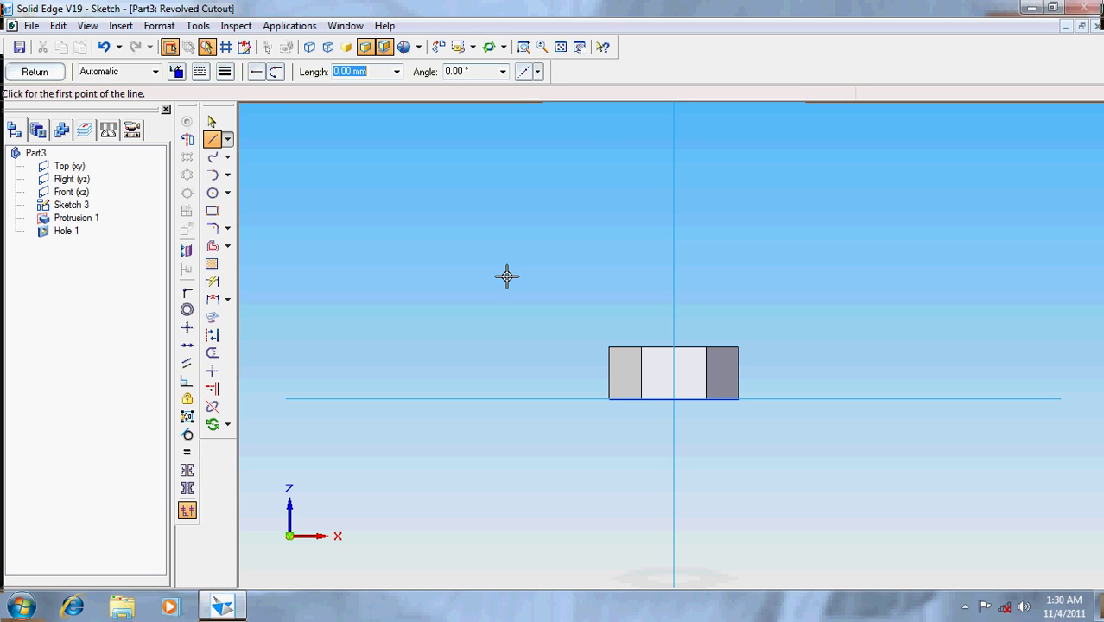
pyautogui.click(613, 372)
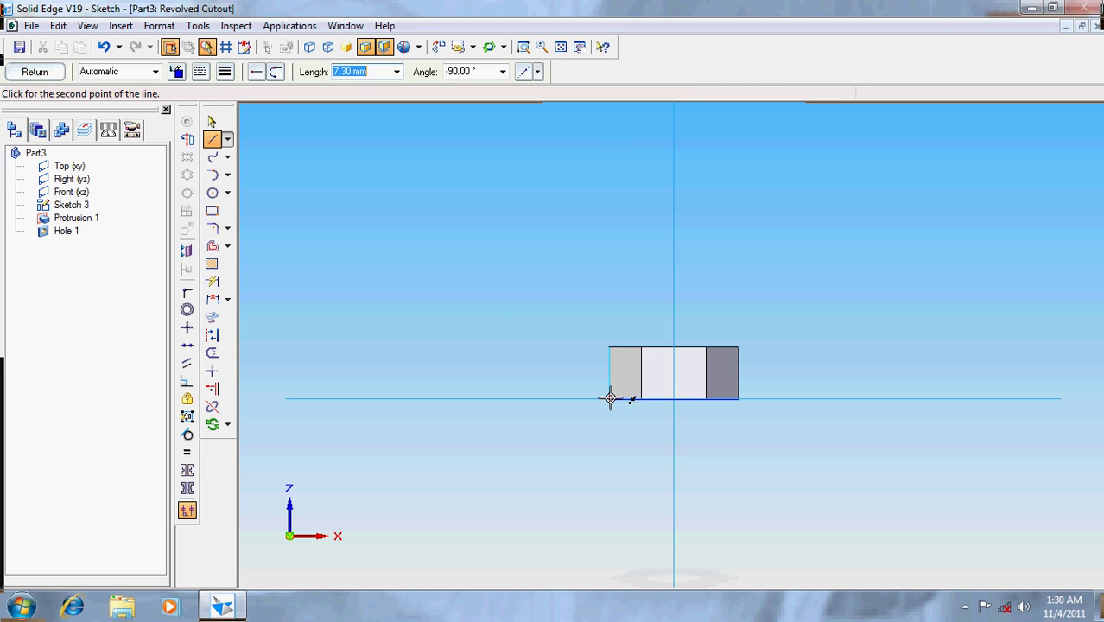
pyautogui.click(611, 398)
pyautogui.click(641, 398)
pyautogui.rightClick(642, 399)
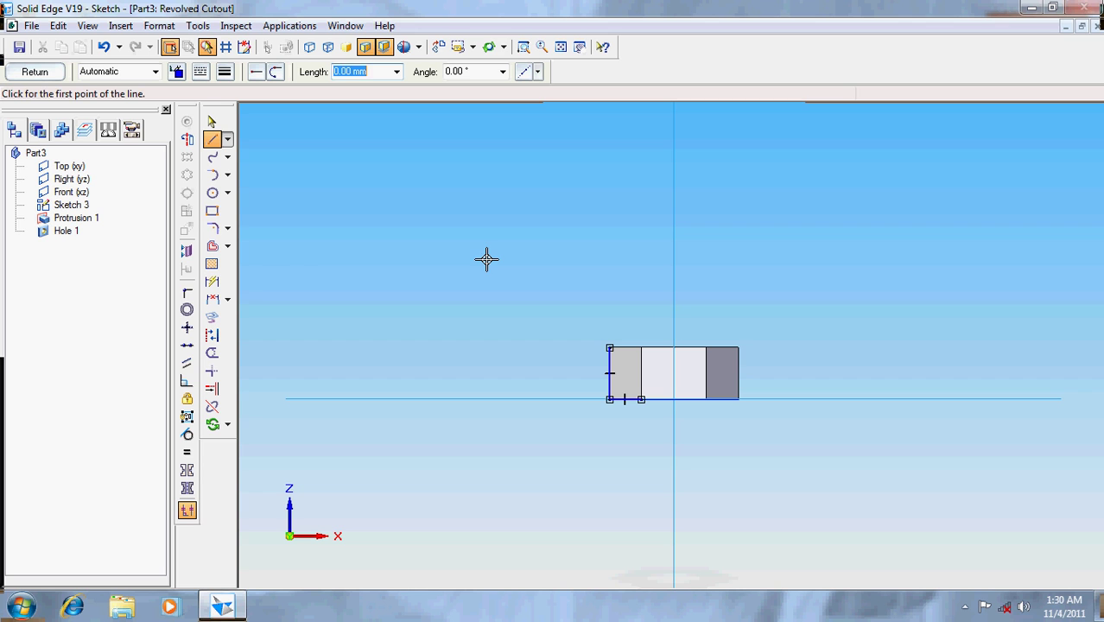
# Step: Try a 45° chamfer with 3 mm set-back between the left and bottom lines, then cancel it
pyautogui.click(228, 228)
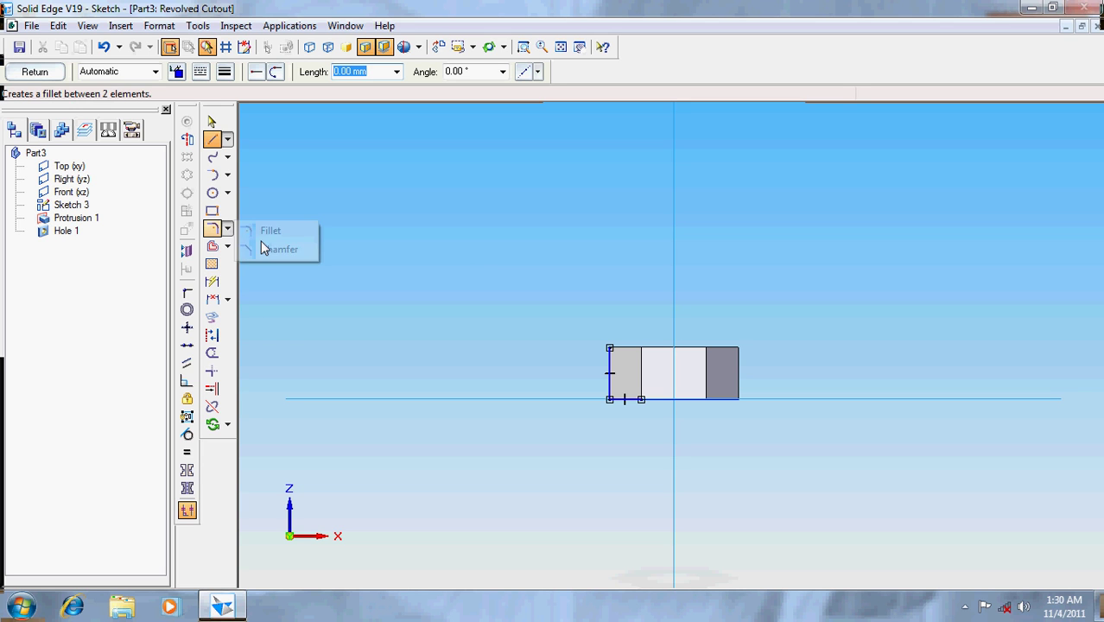
pyautogui.click(278, 249)
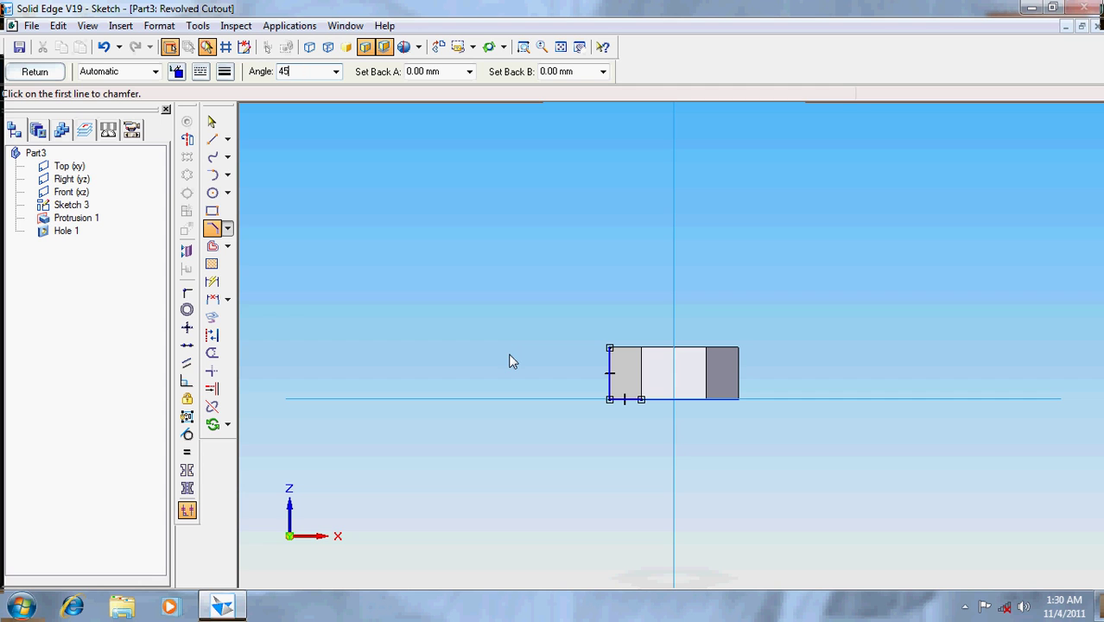
pyautogui.press('Tab')
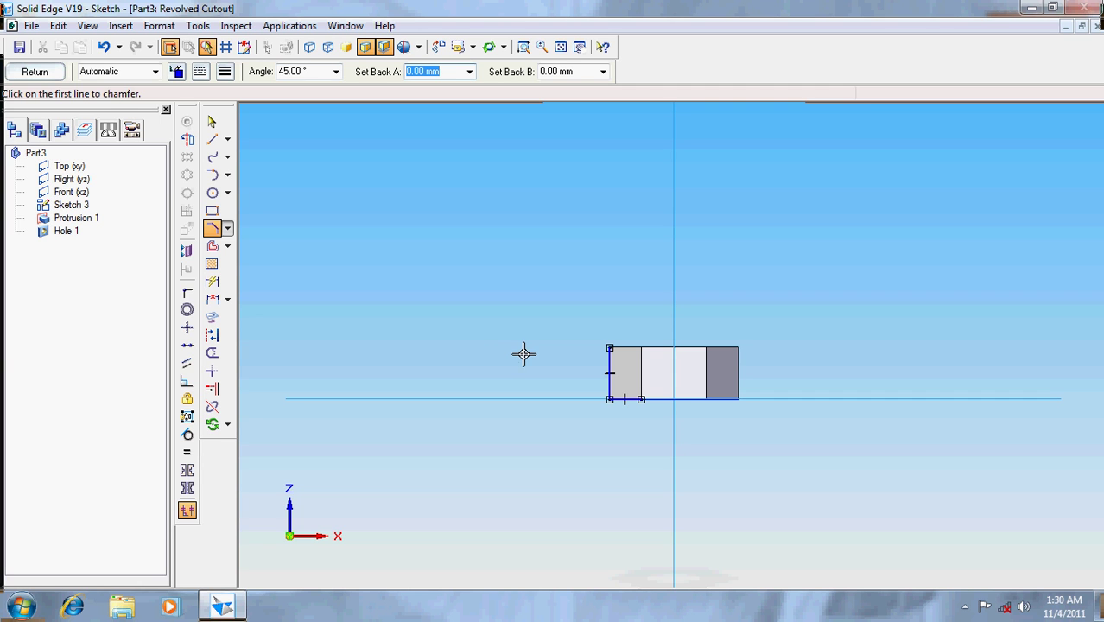
pyautogui.click(609, 382)
pyautogui.click(622, 398)
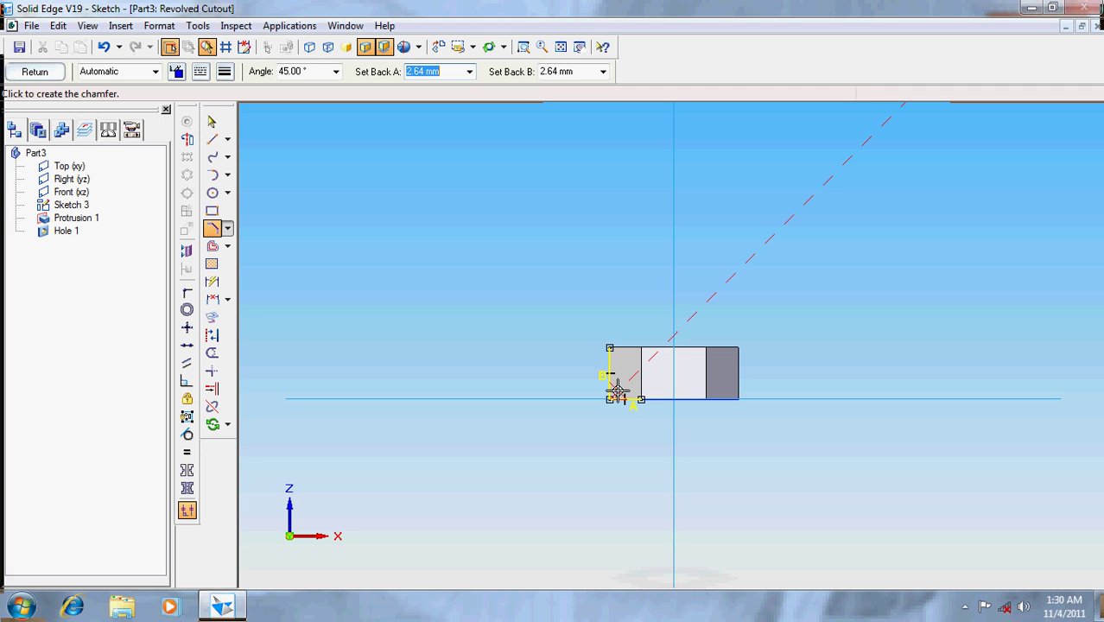
pyautogui.write('3')
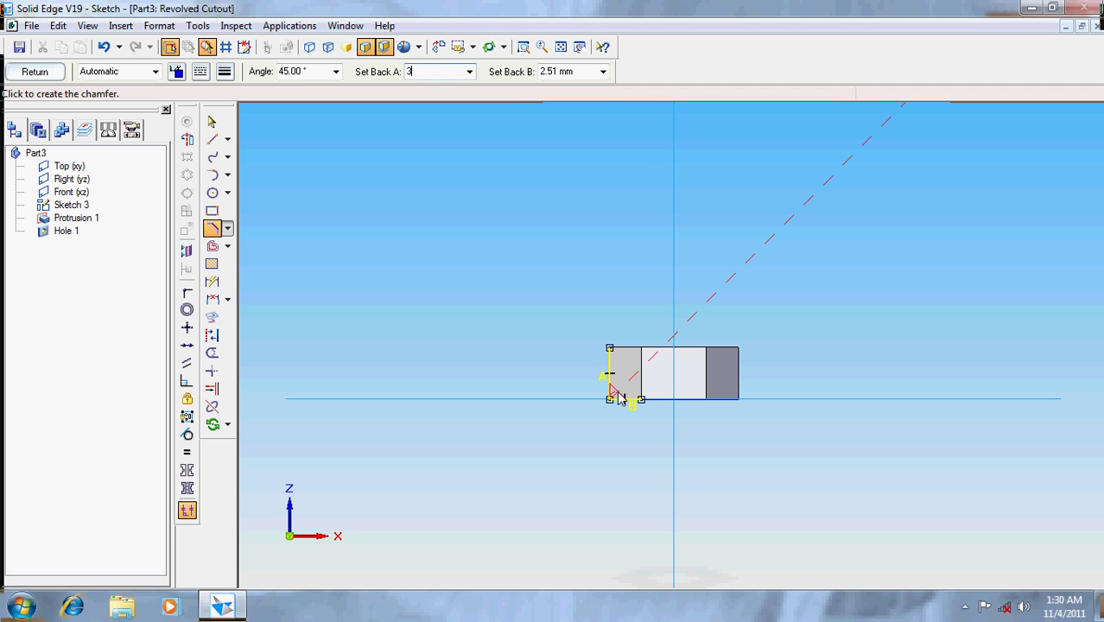
pyautogui.press('Tab')
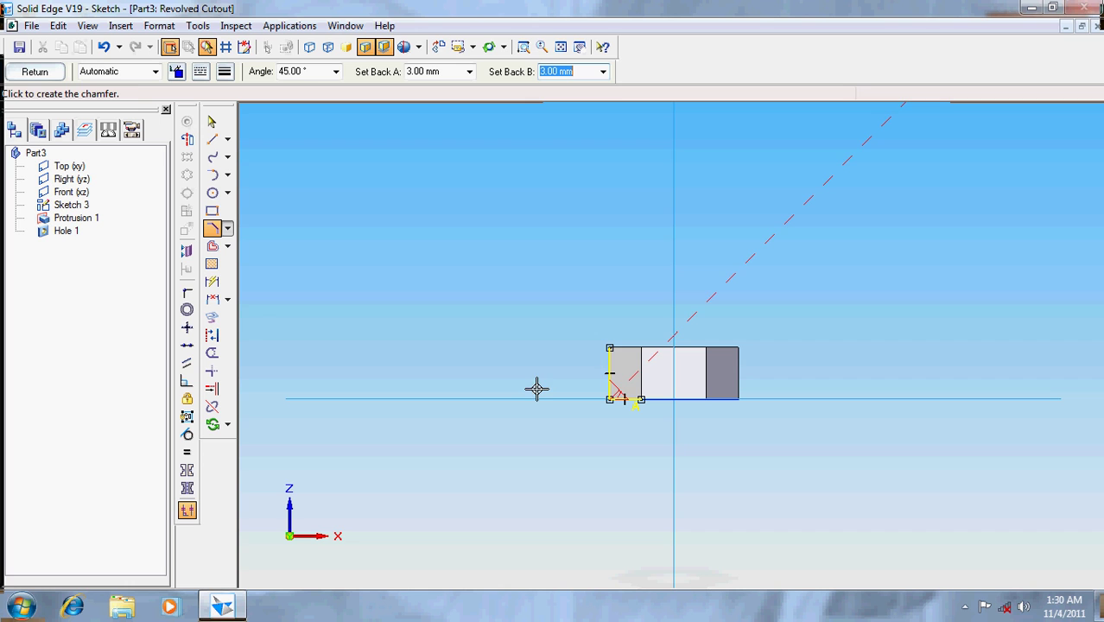
pyautogui.rightClick(539, 385)
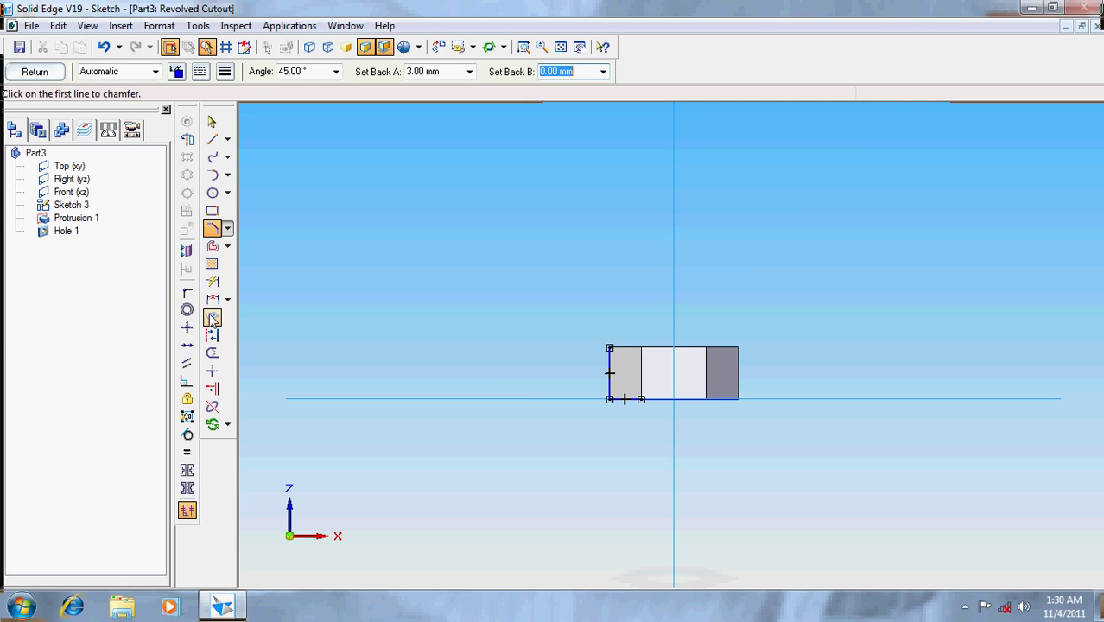
# Step: Redo the chamfer on the left and bottom lines with 3 mm set-back, creating it at the corner
pyautogui.click(212, 229)
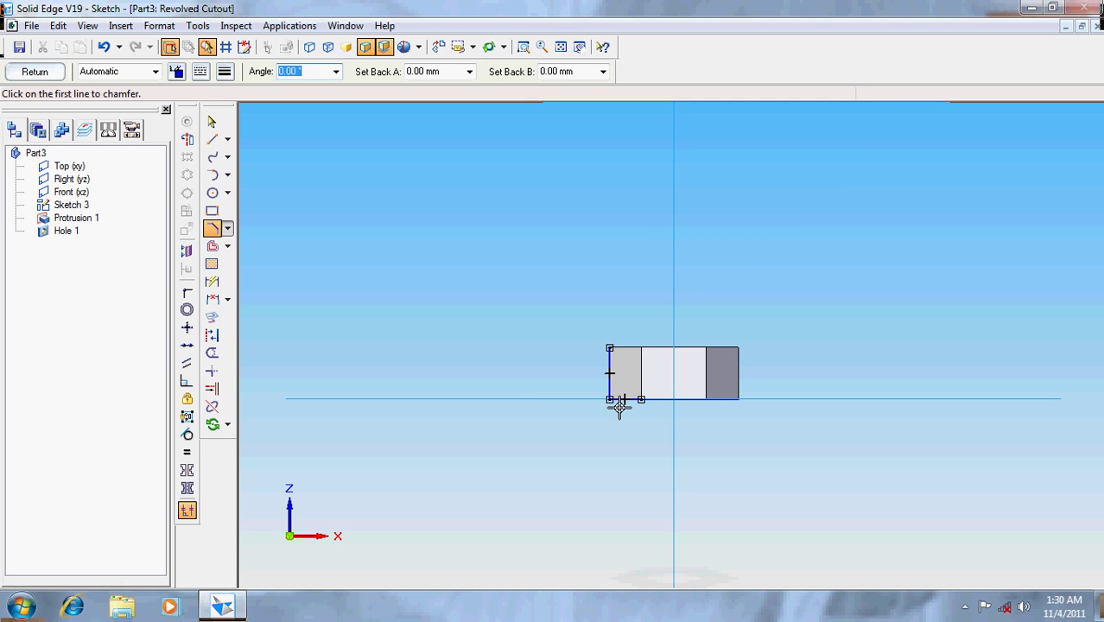
pyautogui.click(610, 386)
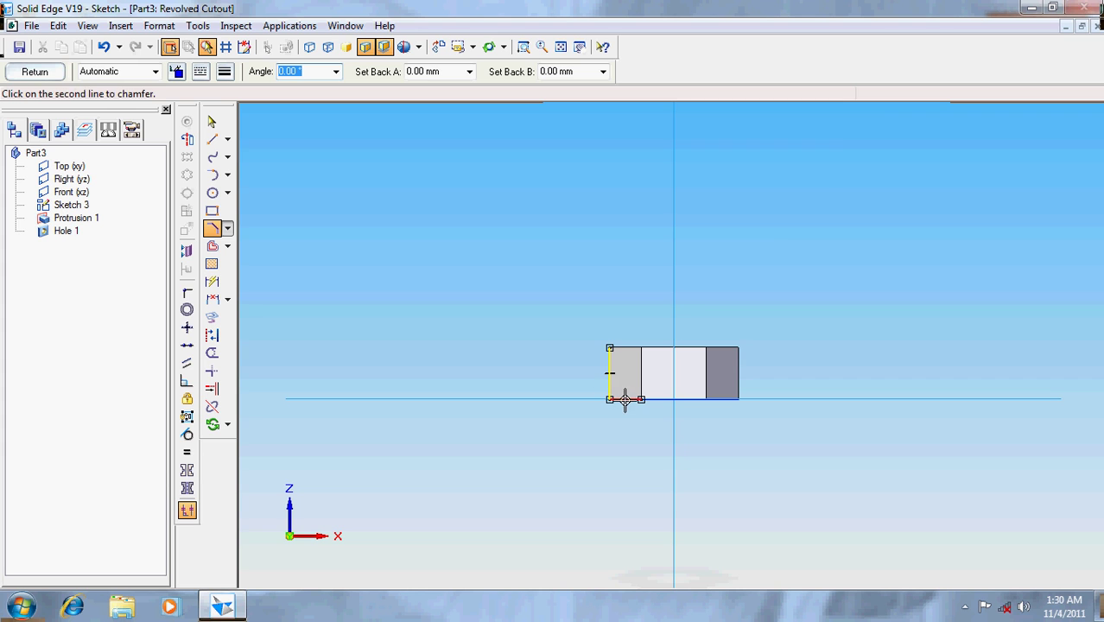
pyautogui.click(624, 398)
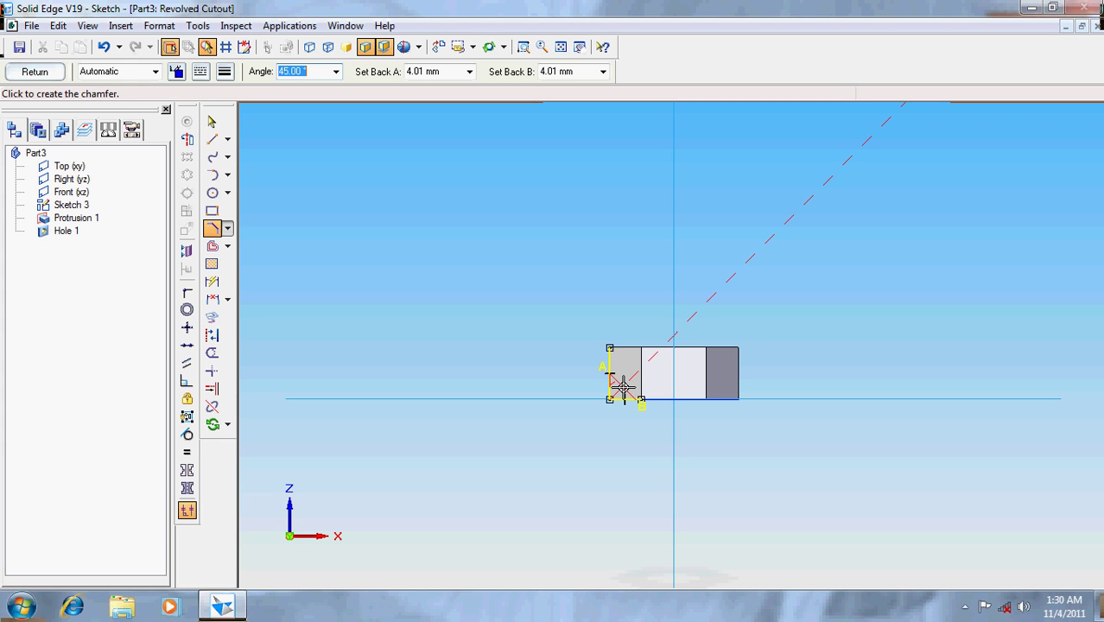
pyautogui.press('Tab')
pyautogui.write('3')
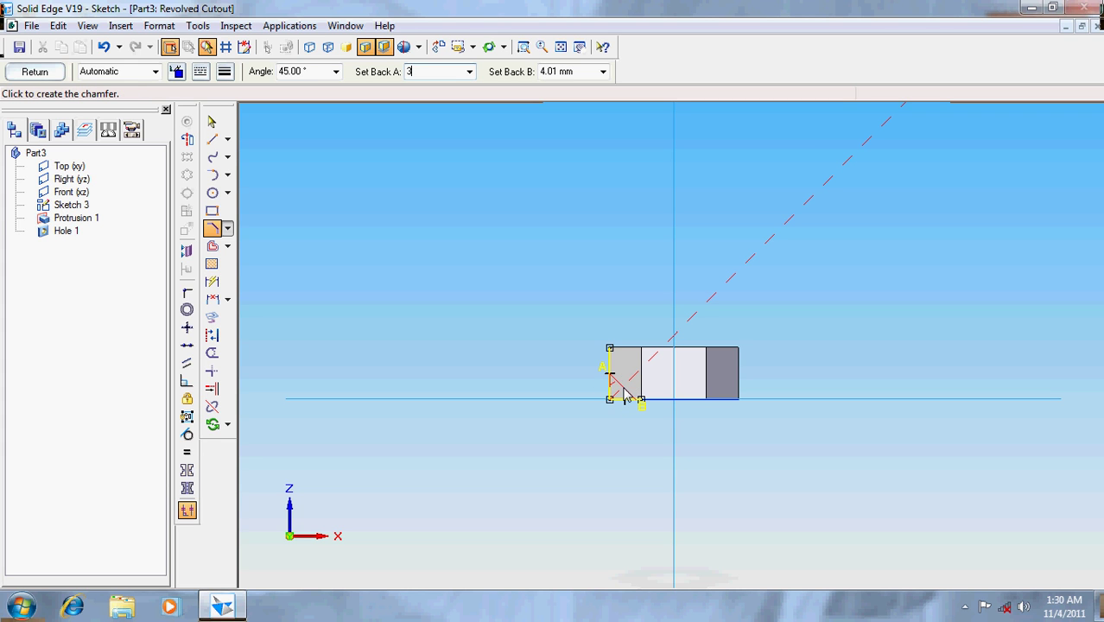
pyautogui.press('Tab')
pyautogui.press('Tab')
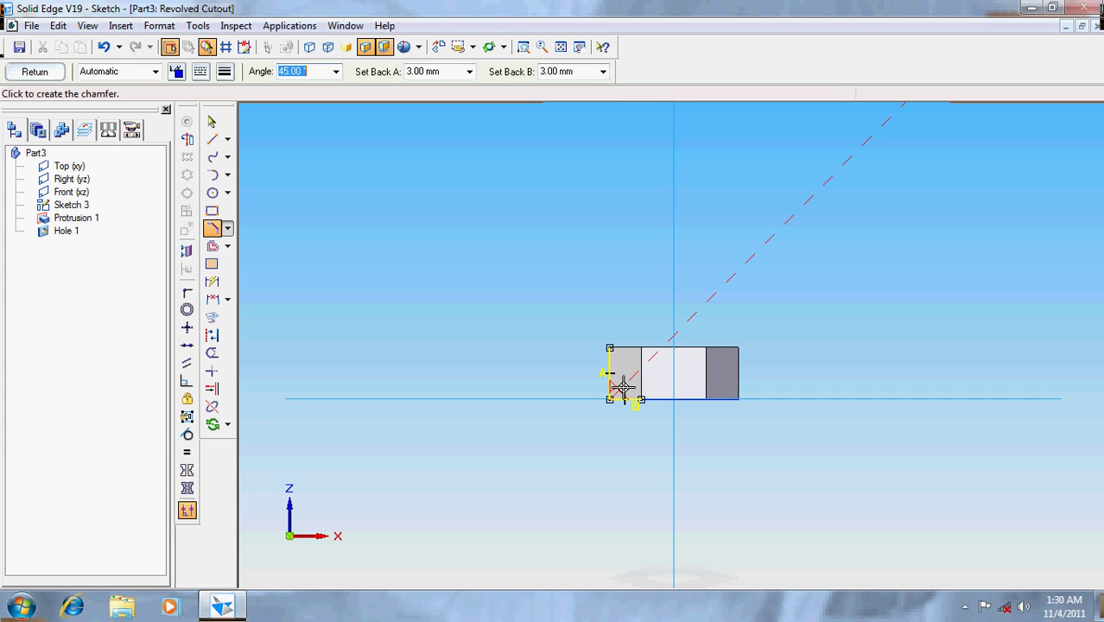
pyautogui.click(622, 386)
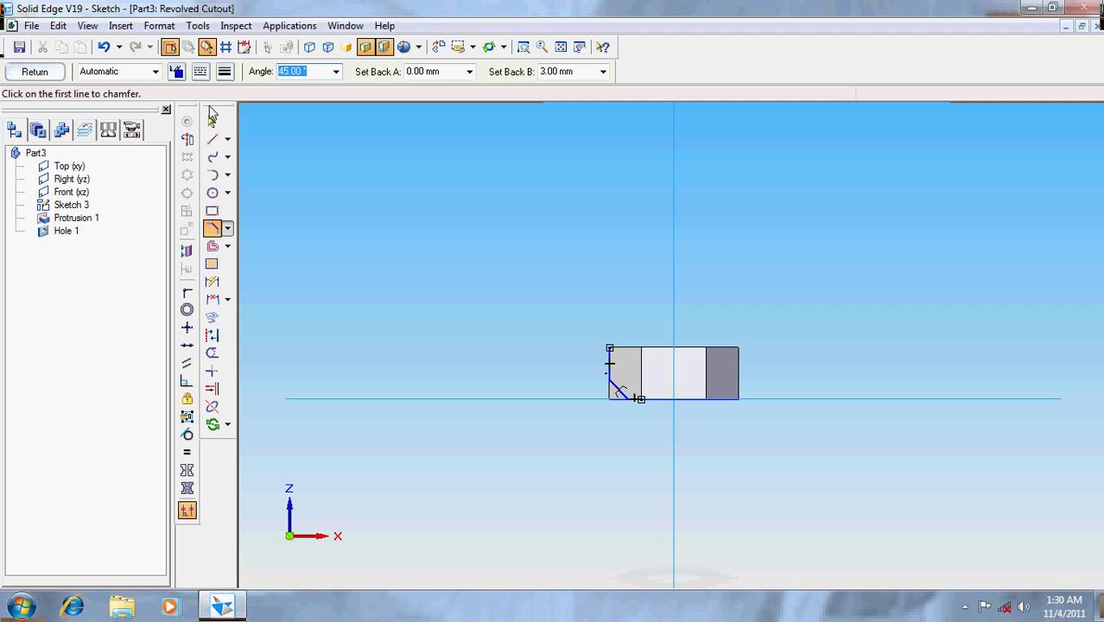
# Step: Draw lines from the chamfer's upper end down to the bottom edge and across to its lower end
pyautogui.click(526, 47)
pyautogui.moveTo(579, 362); pyautogui.dragTo(678, 437)
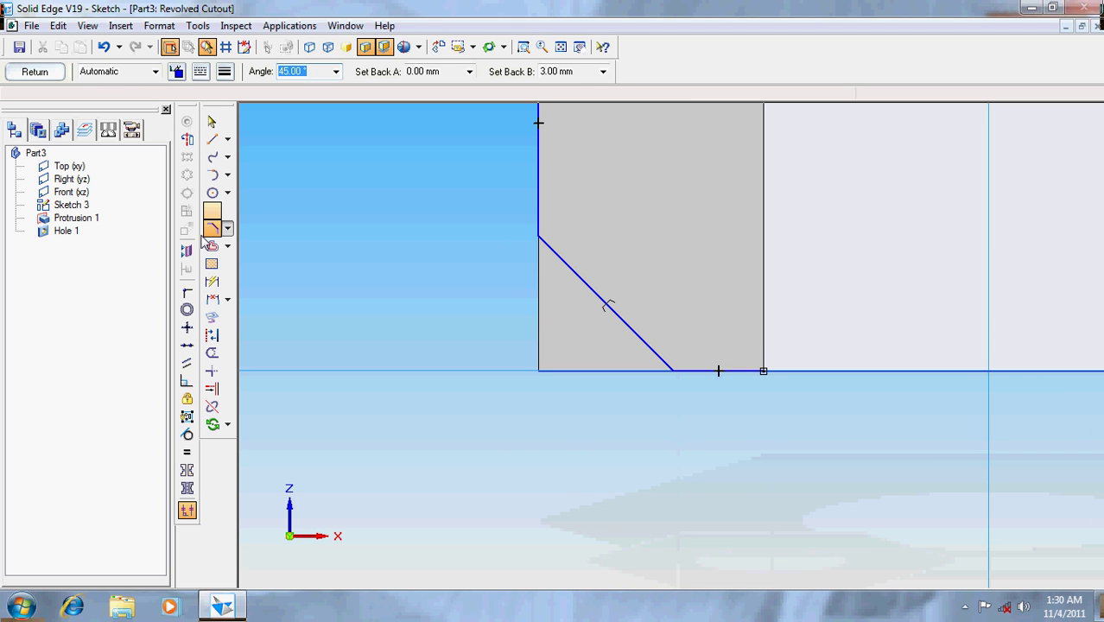
pyautogui.click(209, 140)
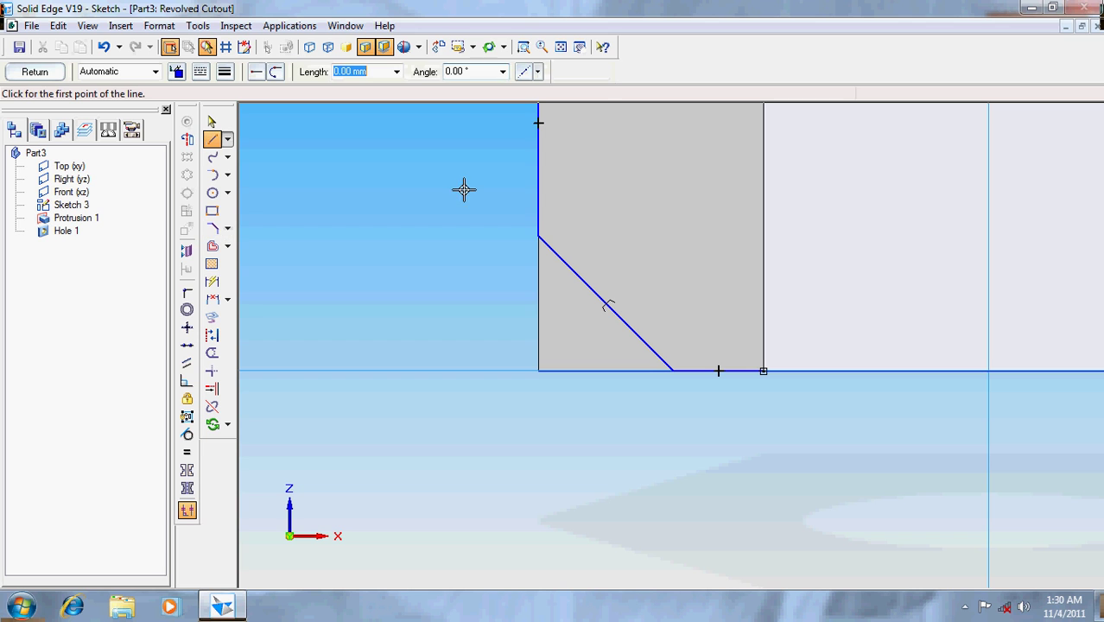
pyautogui.click(539, 235)
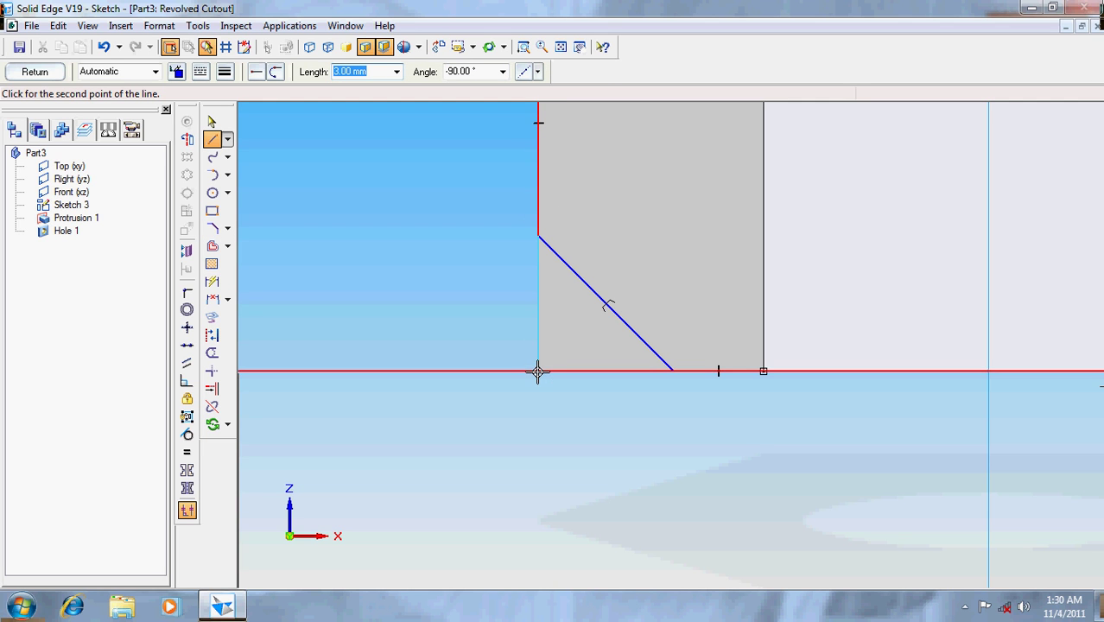
pyautogui.click(537, 373)
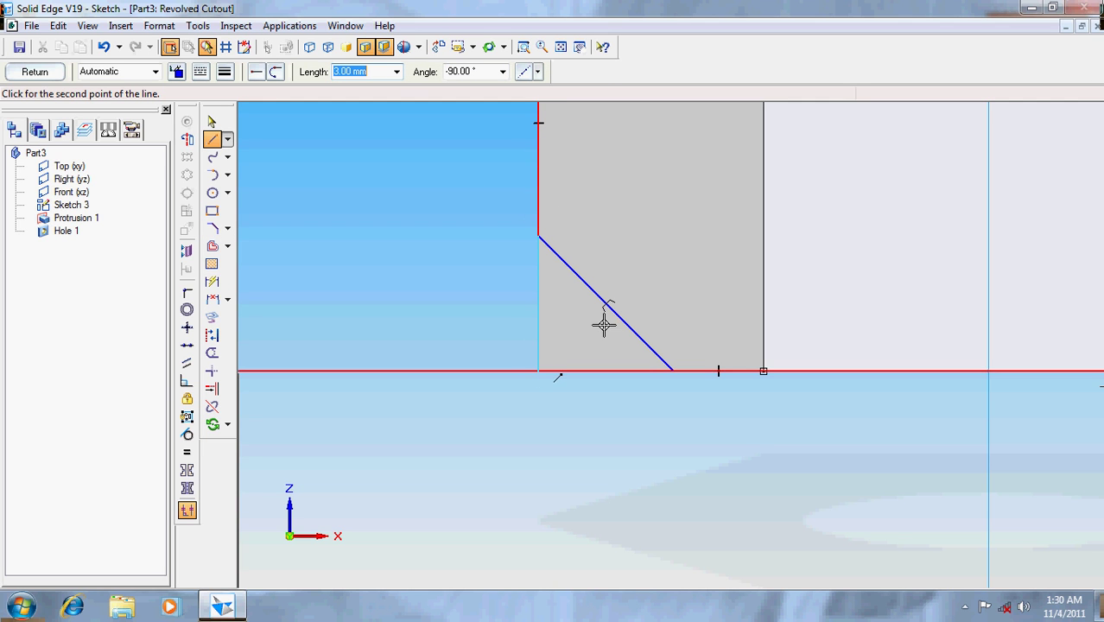
pyautogui.click(674, 371)
pyautogui.rightClick(673, 287)
# Step: Trim the excess lines outside the triangle and fit the part in view
pyautogui.click(212, 353)
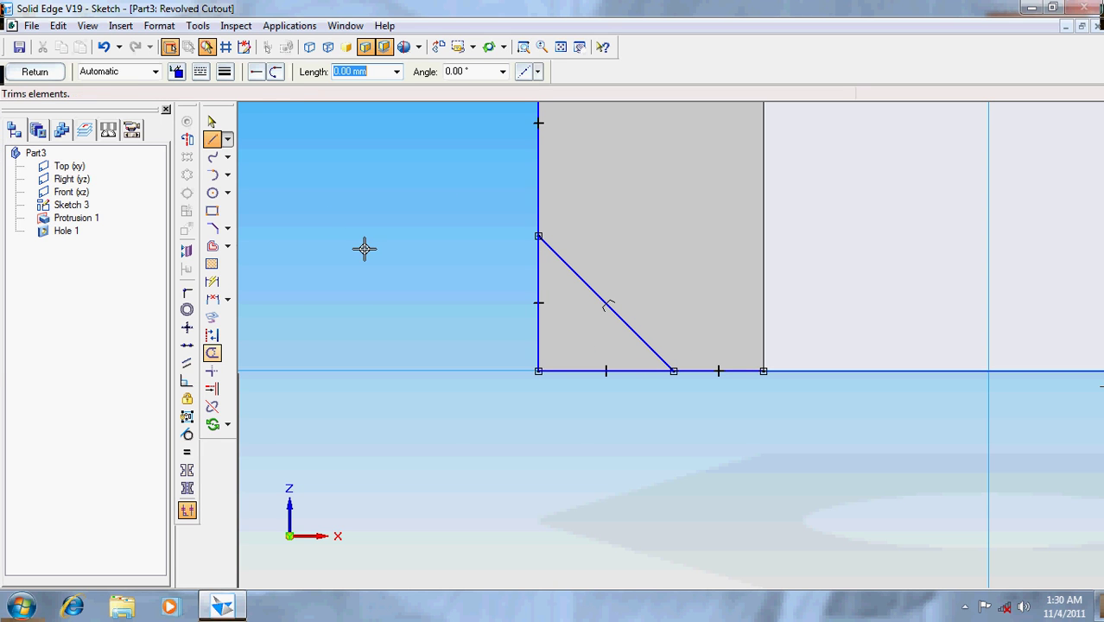
pyautogui.moveTo(683, 287); pyautogui.dragTo(750, 471)
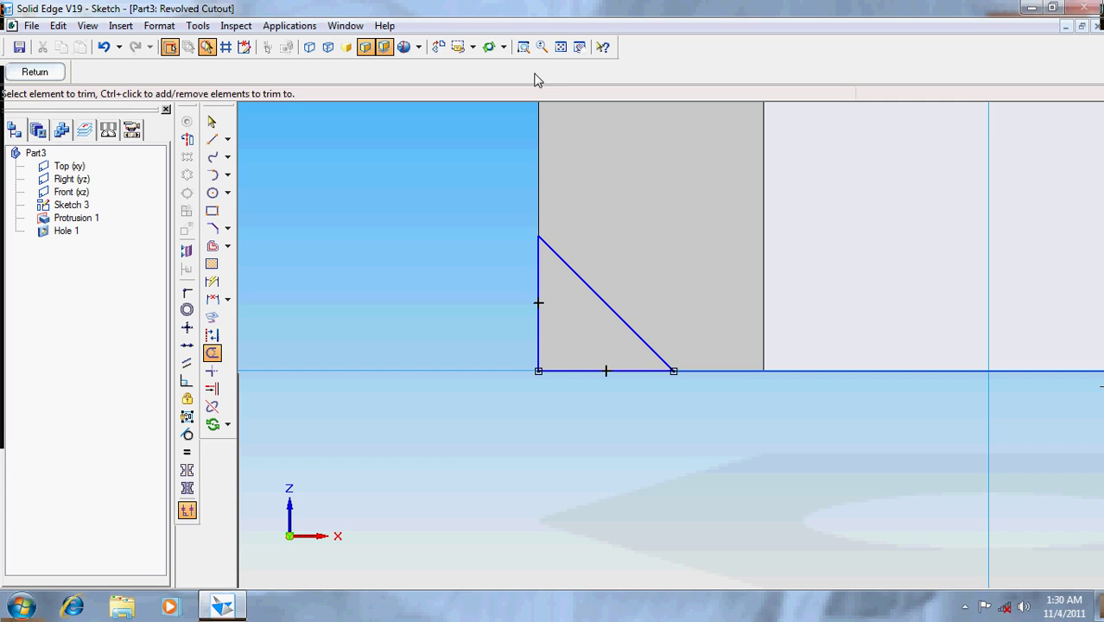
pyautogui.click(561, 47)
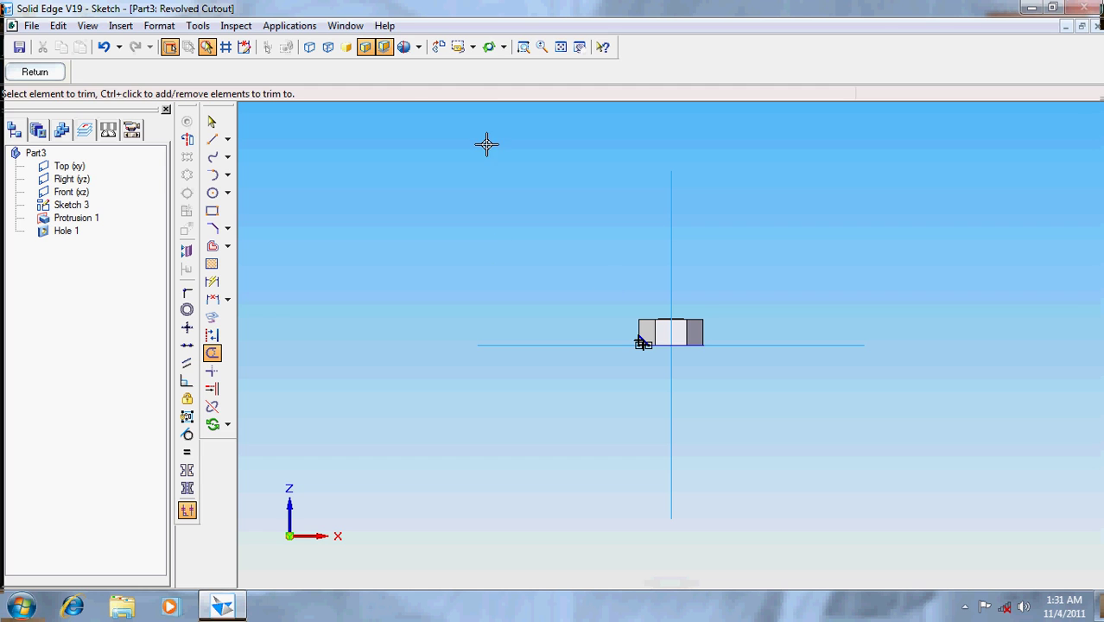
# Step: Draw a line partway along the top edge from the upper-left corner, and a 4 mm line down the left side
pyautogui.click(523, 46)
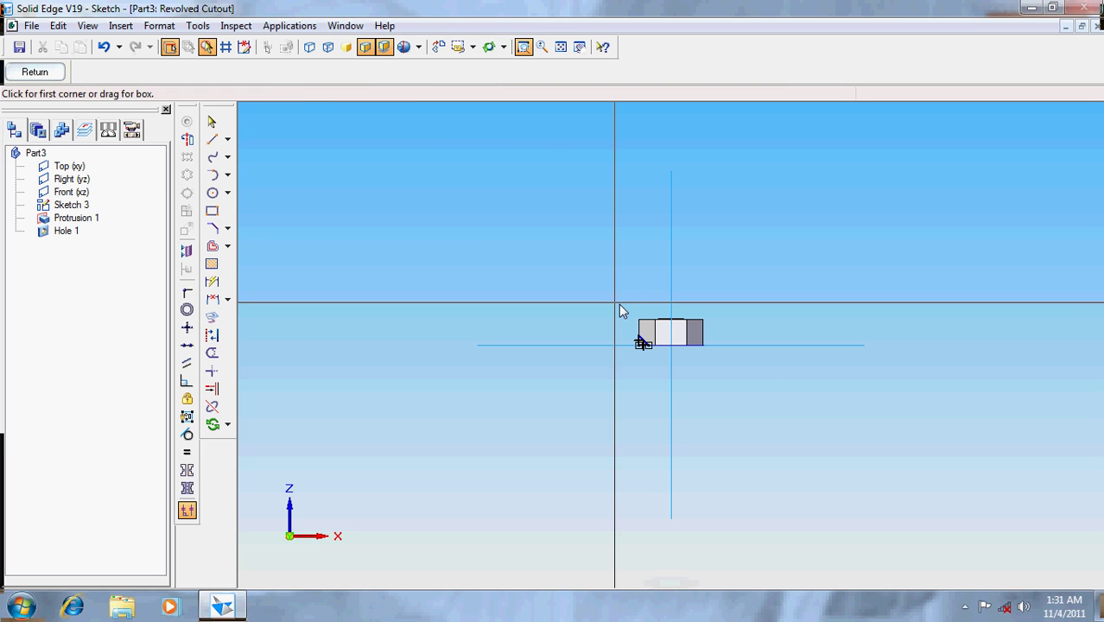
pyautogui.moveTo(619, 310); pyautogui.dragTo(770, 373)
pyautogui.click(211, 352)
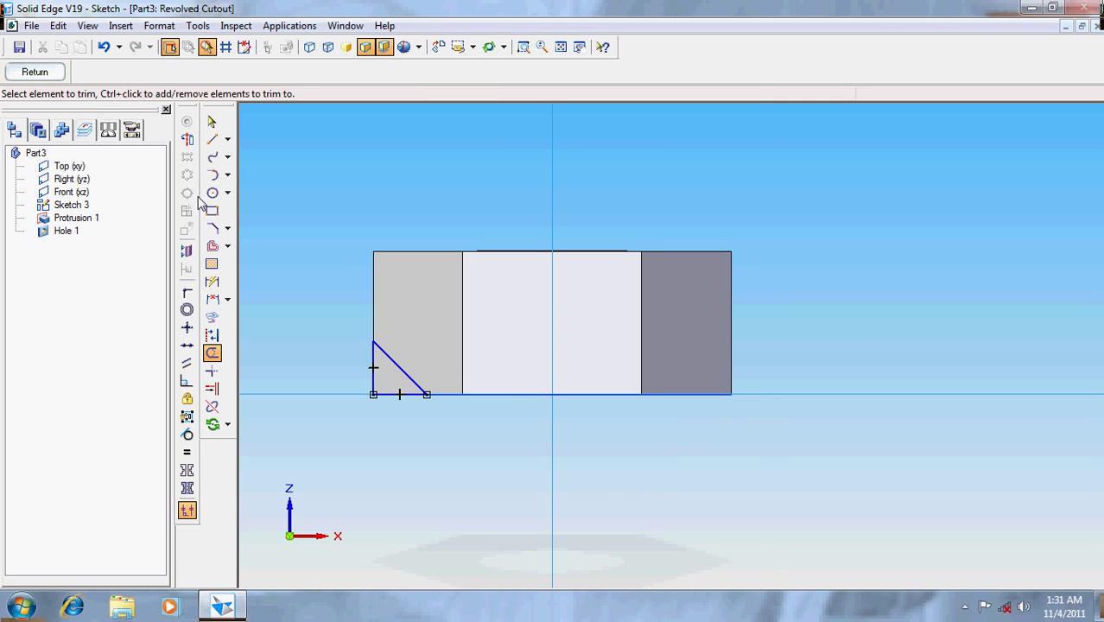
pyautogui.click(213, 141)
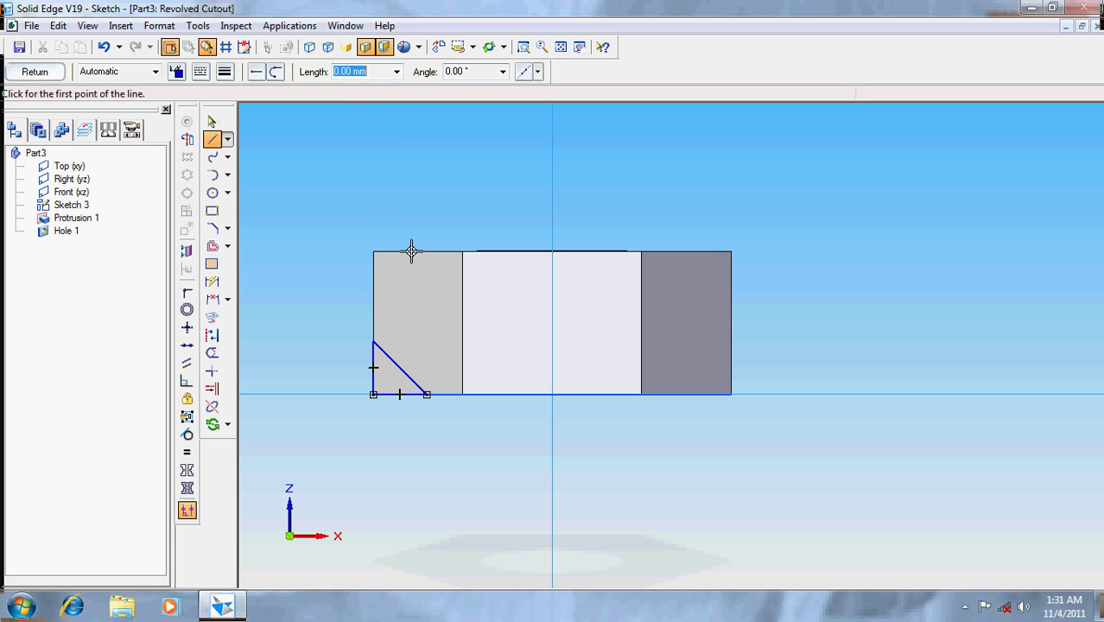
pyautogui.click(372, 251)
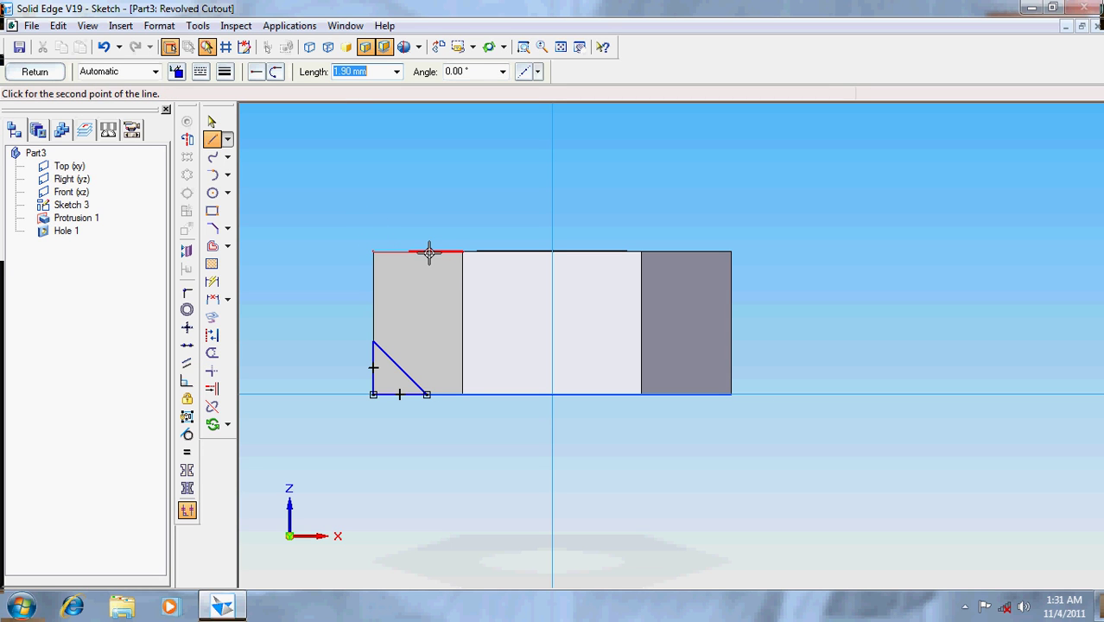
pyautogui.click(463, 252)
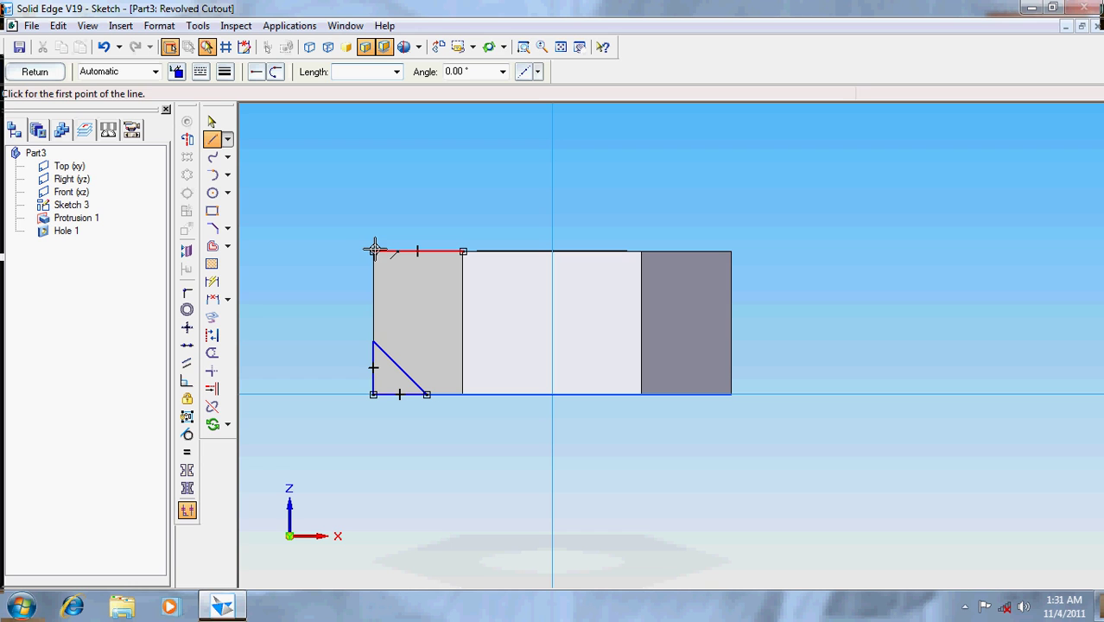
pyautogui.click(373, 250)
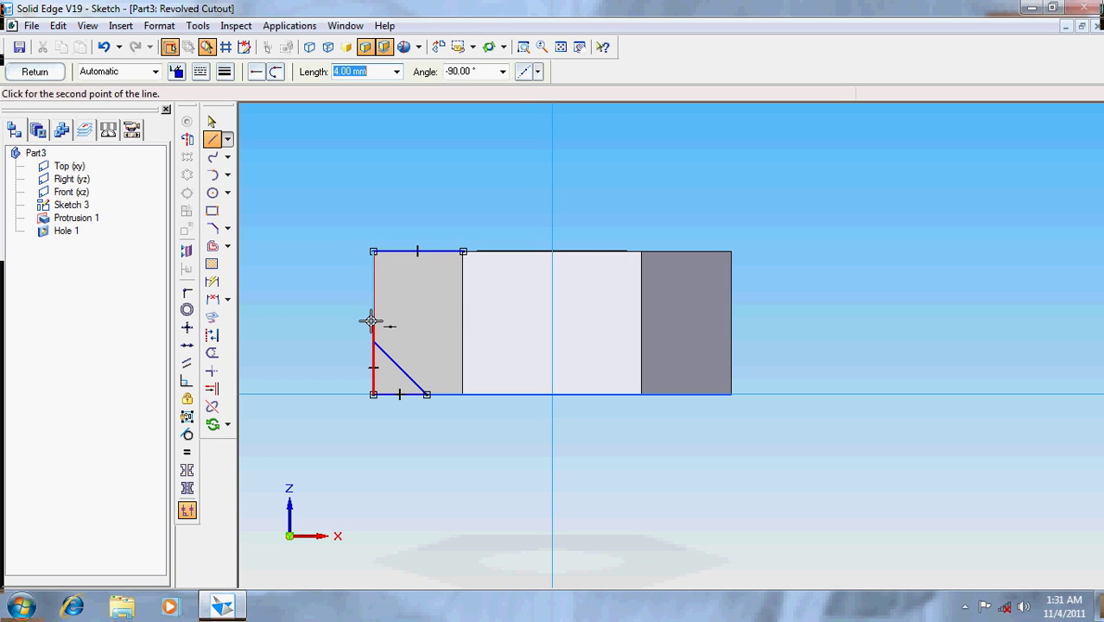
pyautogui.click(373, 323)
pyautogui.rightClick(282, 283)
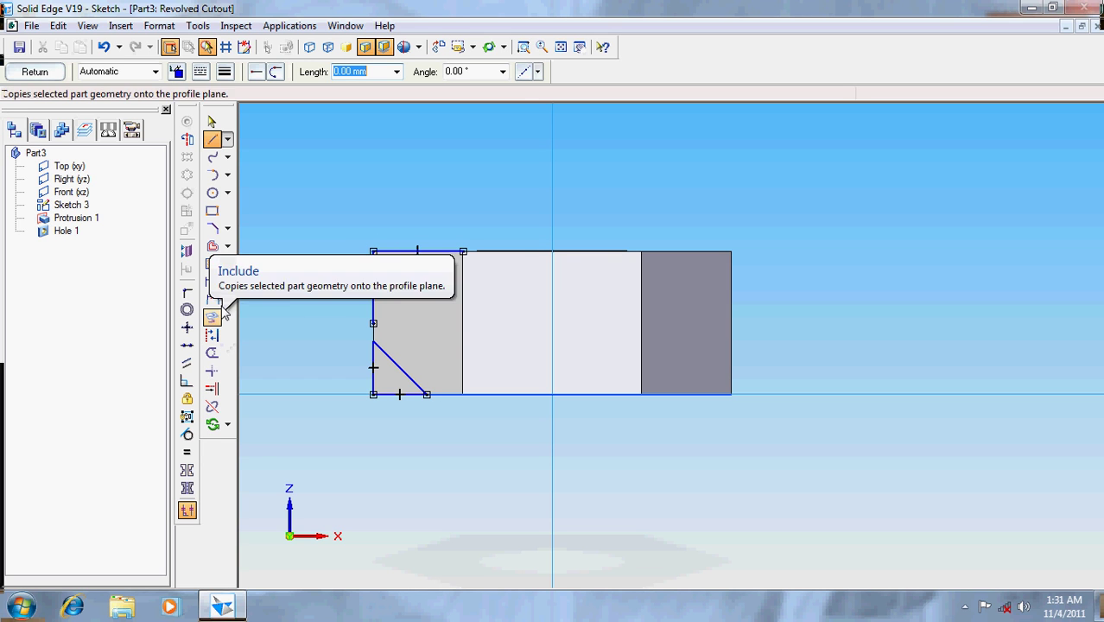
# Step: Chamfer the corner between the left vertical and top lines with 3 mm setbacks on both sides
pyautogui.click(212, 228)
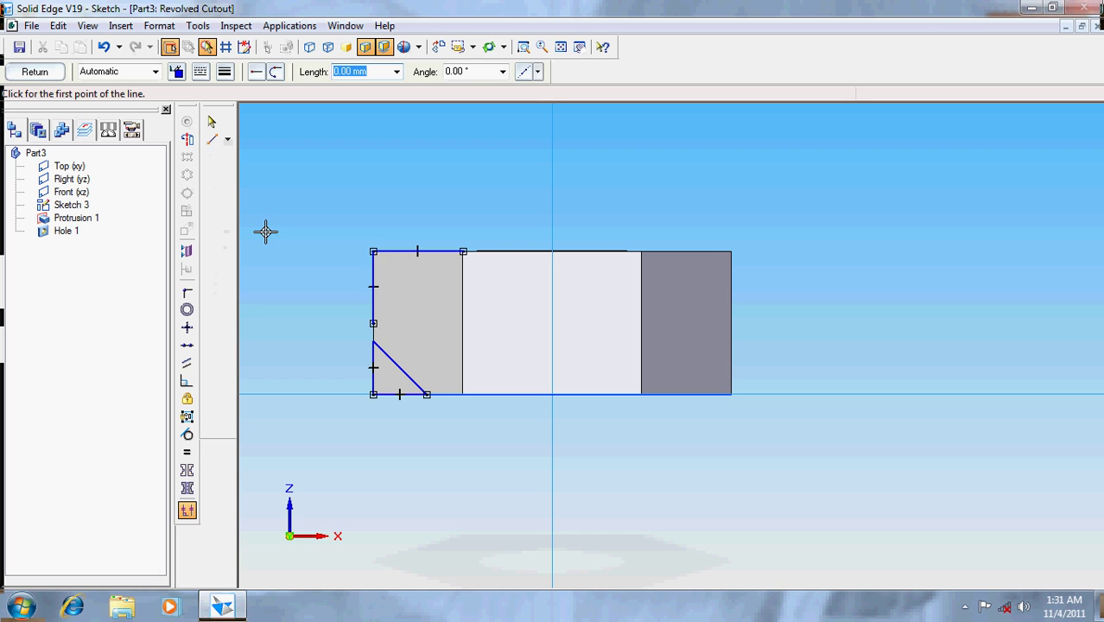
pyautogui.click(373, 276)
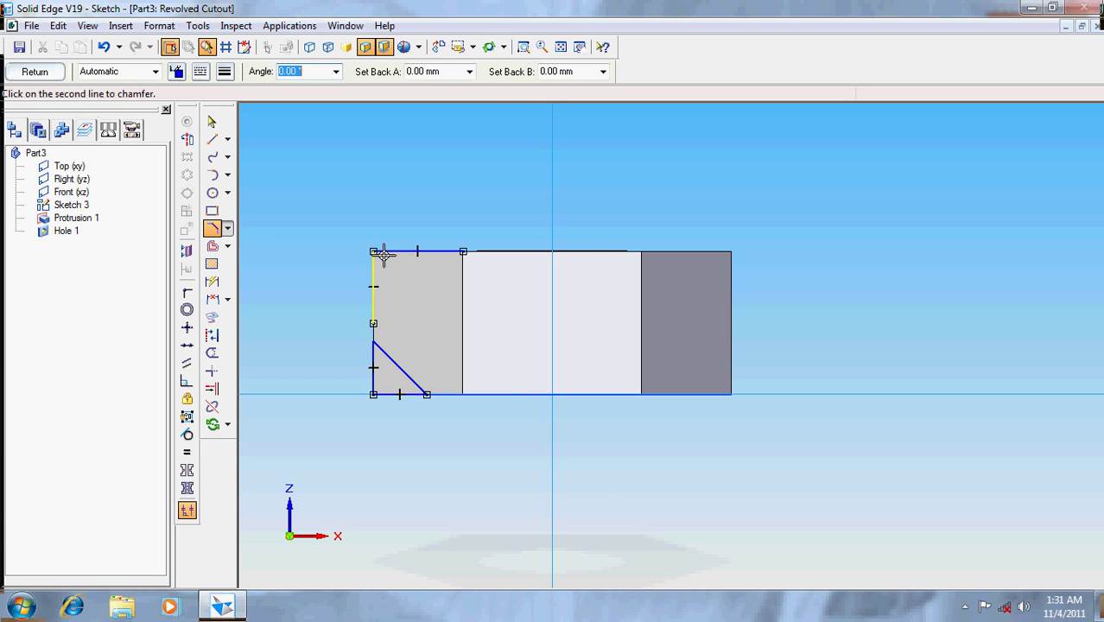
pyautogui.click(383, 252)
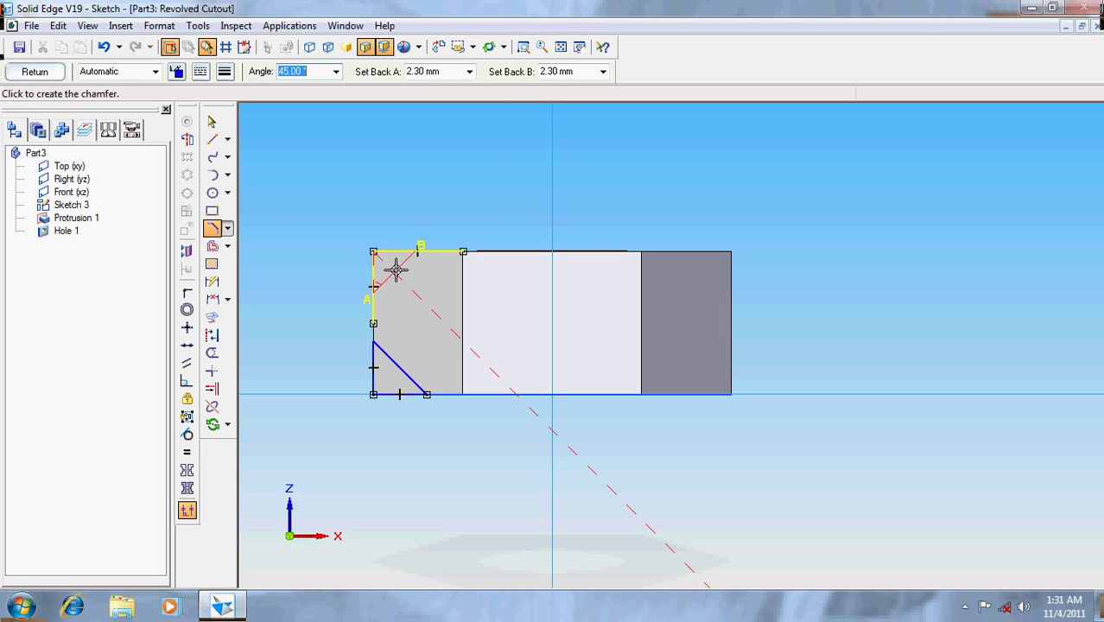
pyautogui.press('Tab')
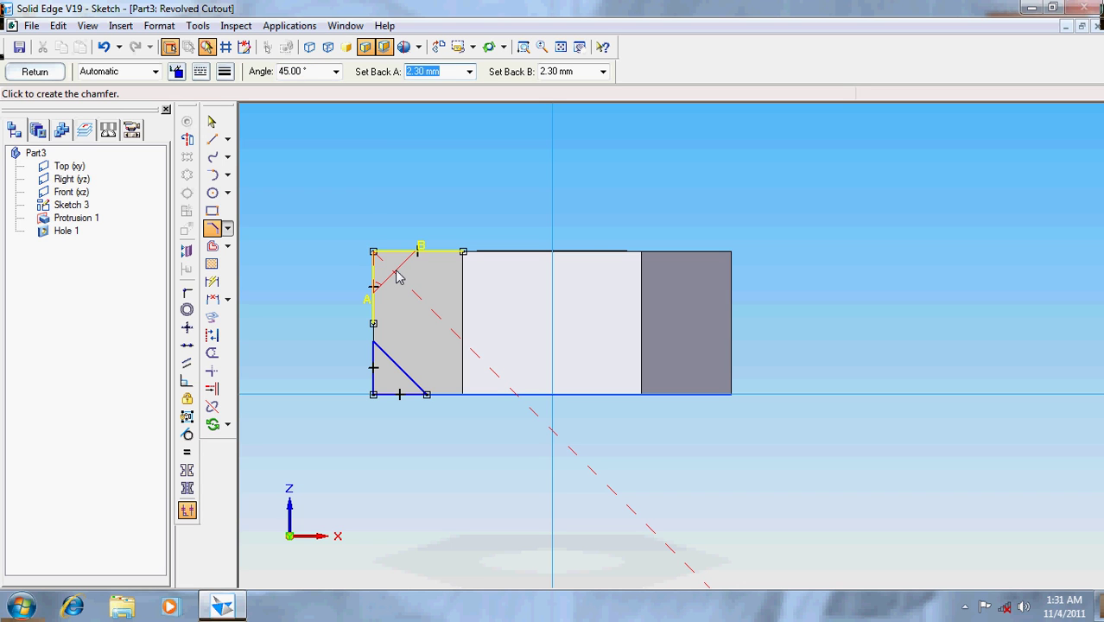
pyautogui.write('3')
pyautogui.press('Tab')
pyautogui.write('3')
pyautogui.press('Tab')
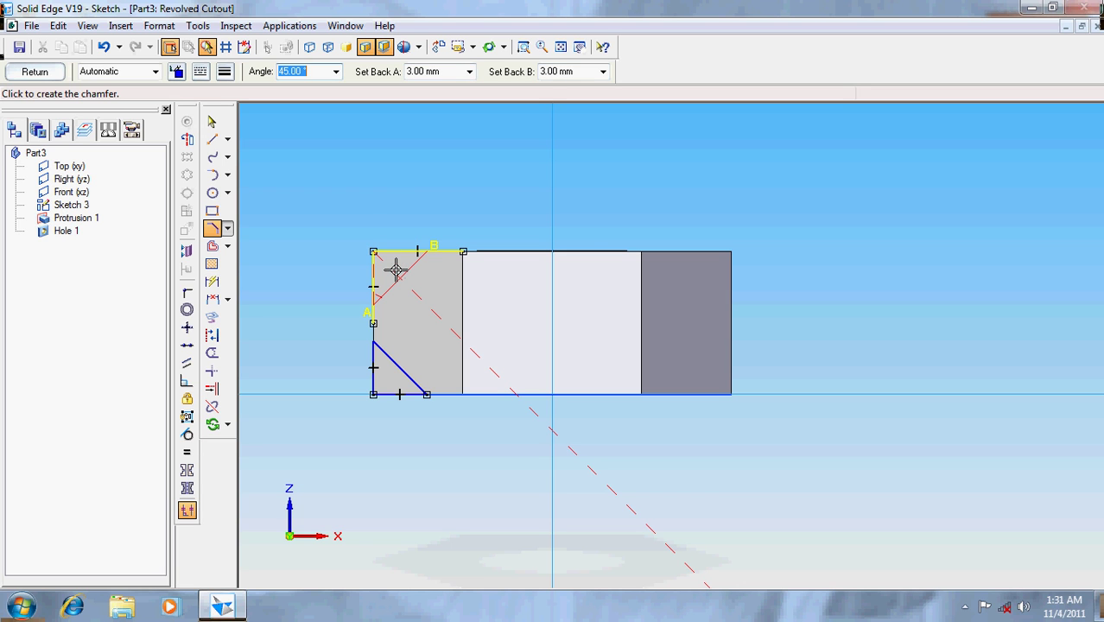
pyautogui.click(391, 268)
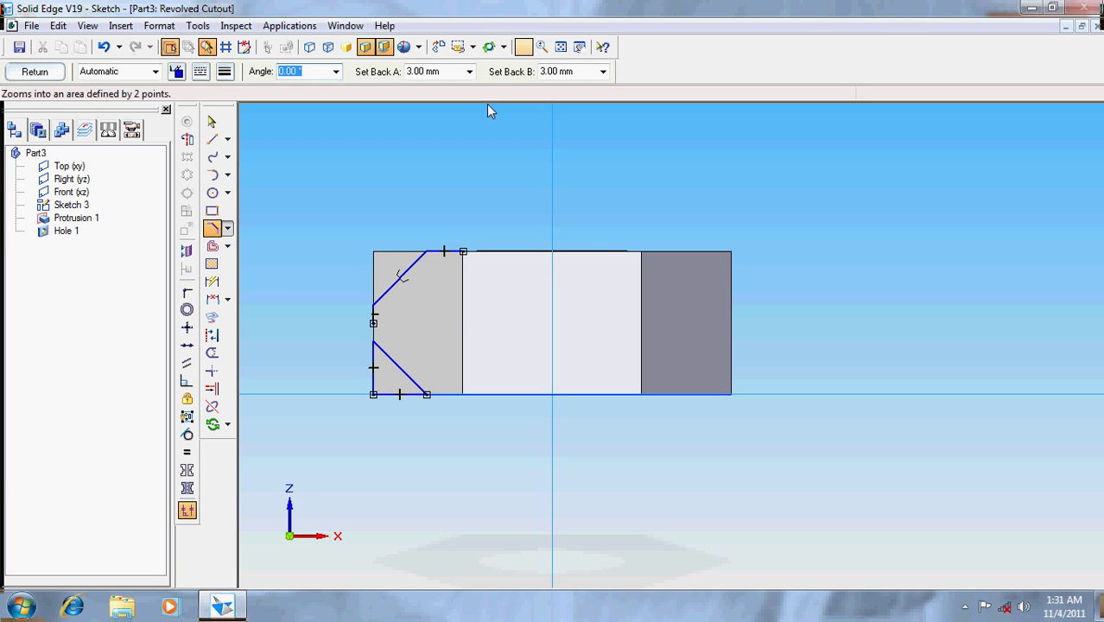
# Step: Draw lines from the chamfer's lower end up to the corner and across to its upper end
pyautogui.click(524, 47)
pyautogui.moveTo(323, 195); pyautogui.dragTo(482, 356)
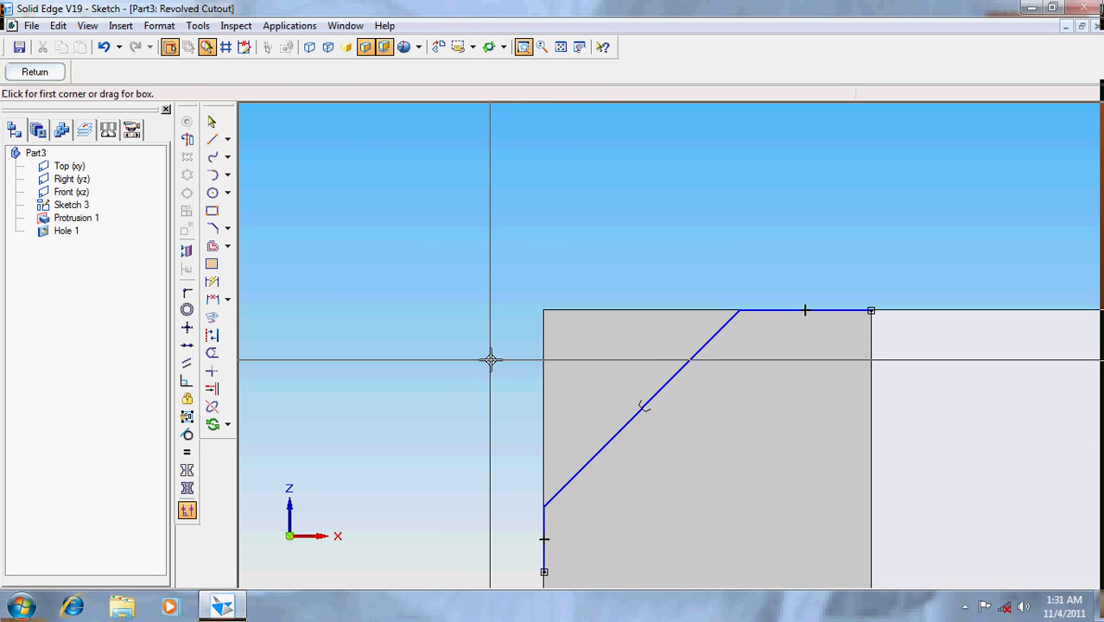
pyautogui.press('Escape')
pyautogui.click(214, 141)
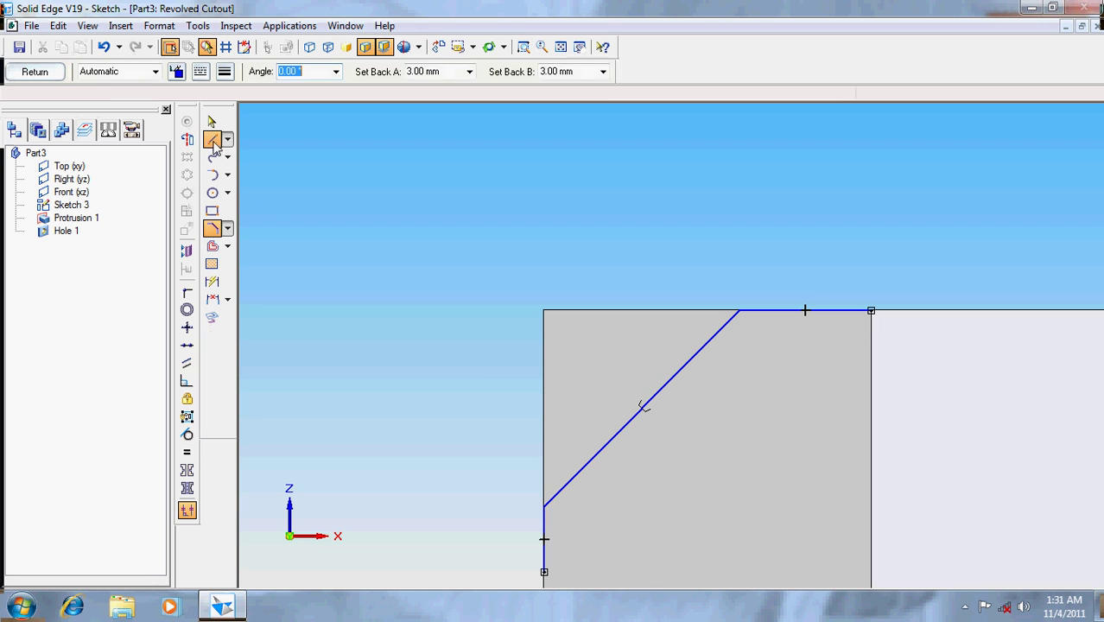
pyautogui.click(543, 503)
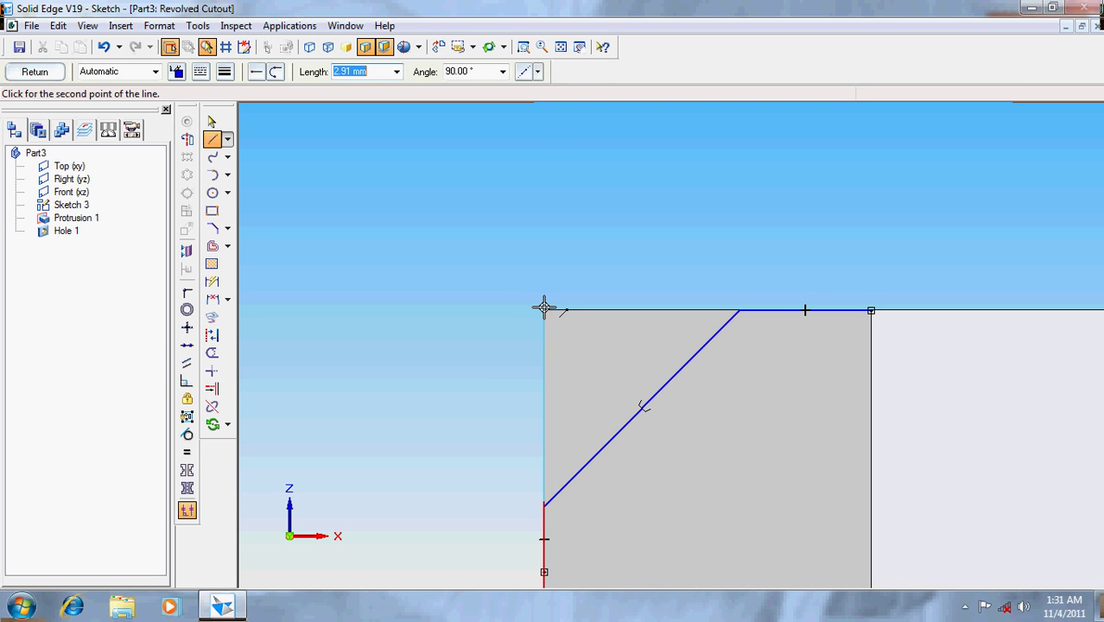
pyautogui.click(544, 310)
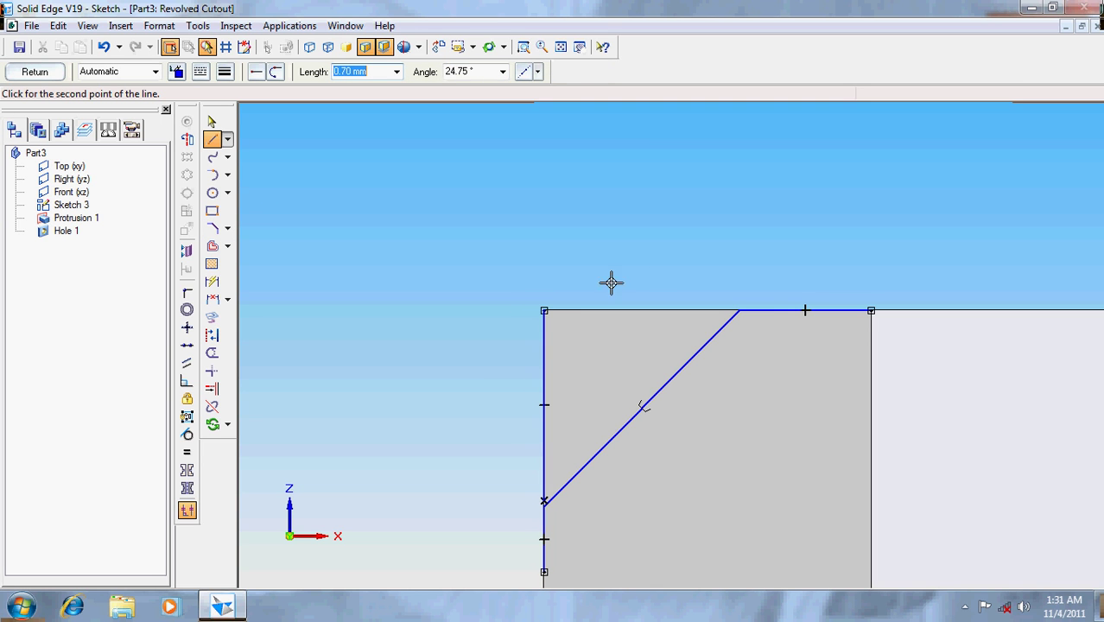
pyautogui.click(739, 310)
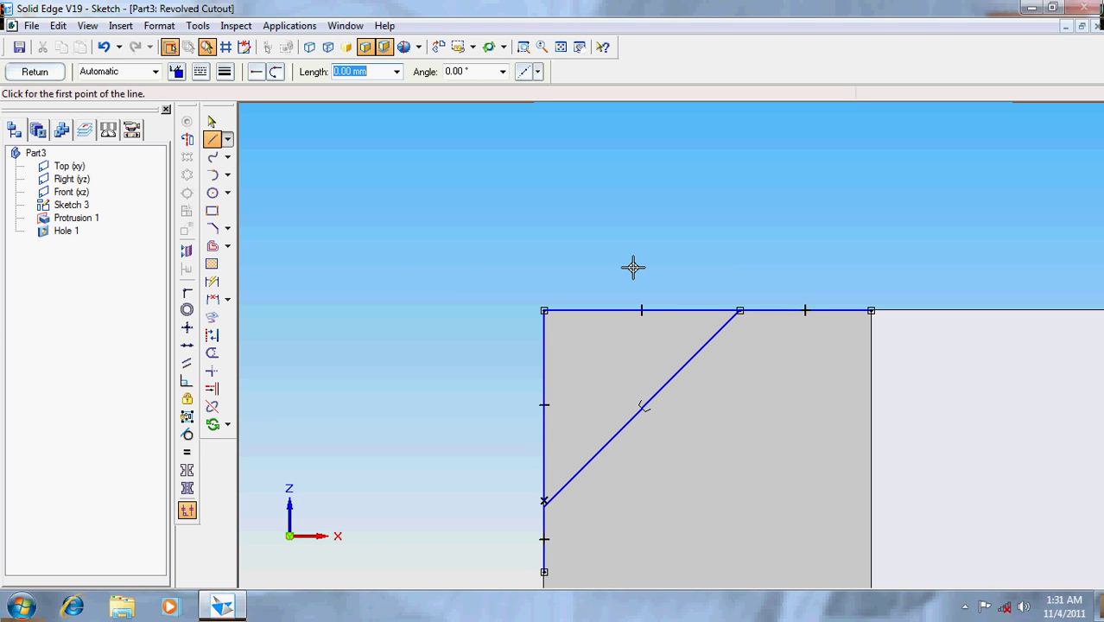
# Step: Trim the top-edge line beyond the chamfer and the left line below it
pyautogui.click(212, 353)
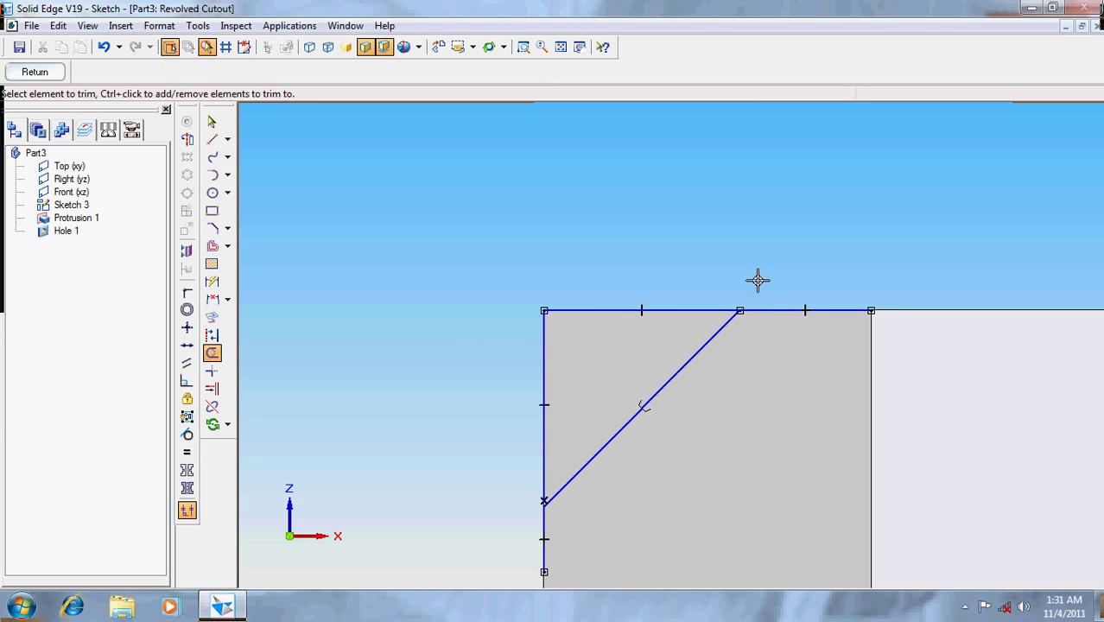
pyautogui.click(769, 311)
pyautogui.click(552, 537)
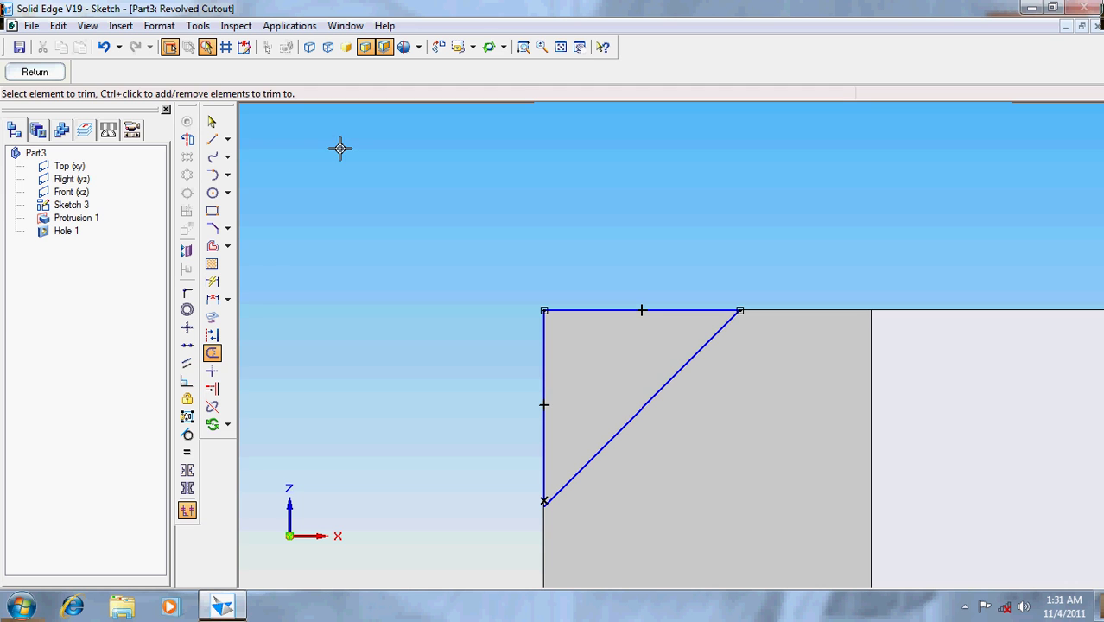
pyautogui.click(561, 47)
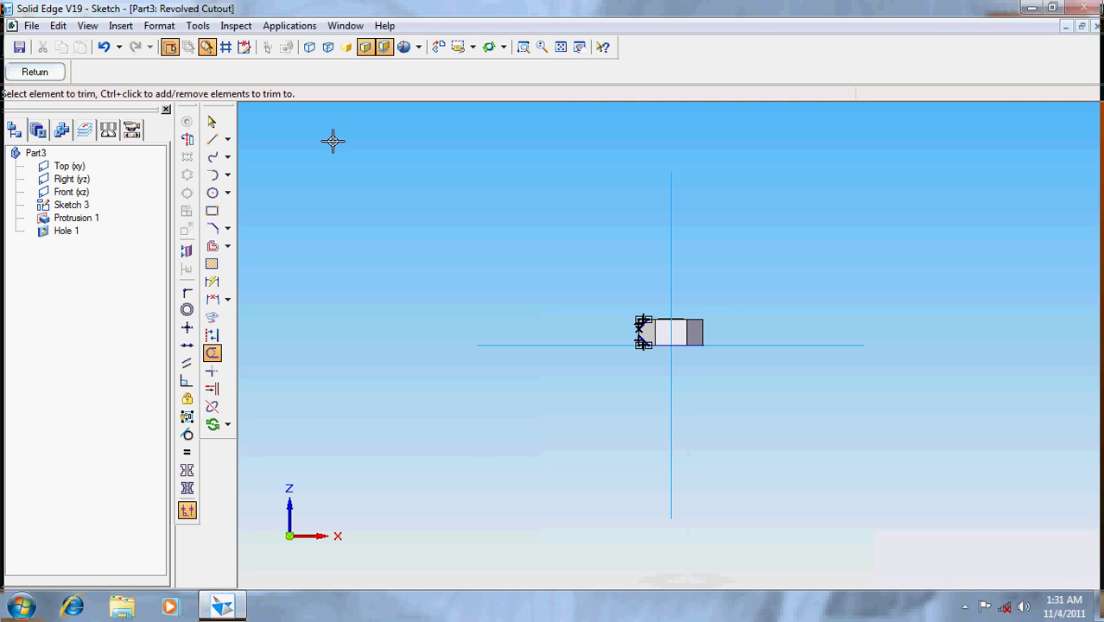
pyautogui.click(35, 71)
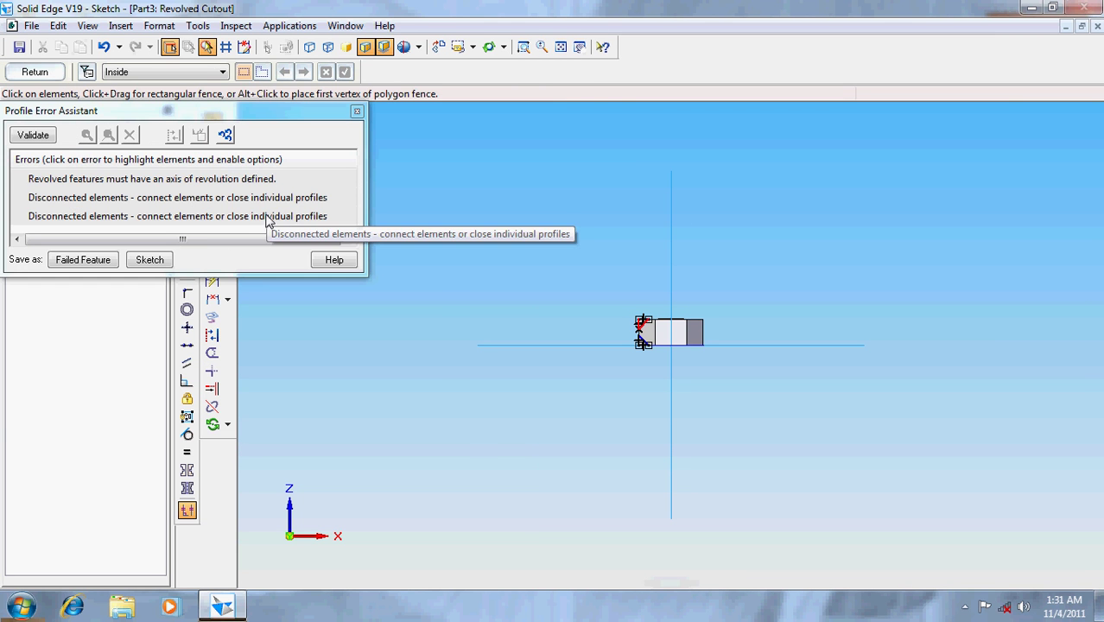
pyautogui.click(302, 217)
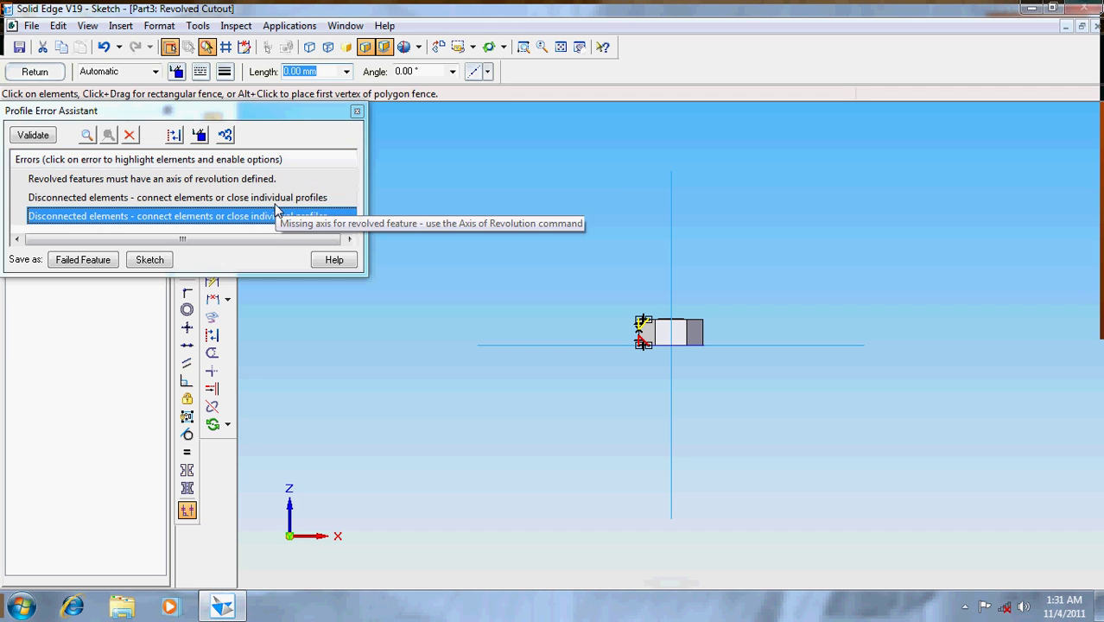
pyautogui.click(332, 179)
pyautogui.click(357, 112)
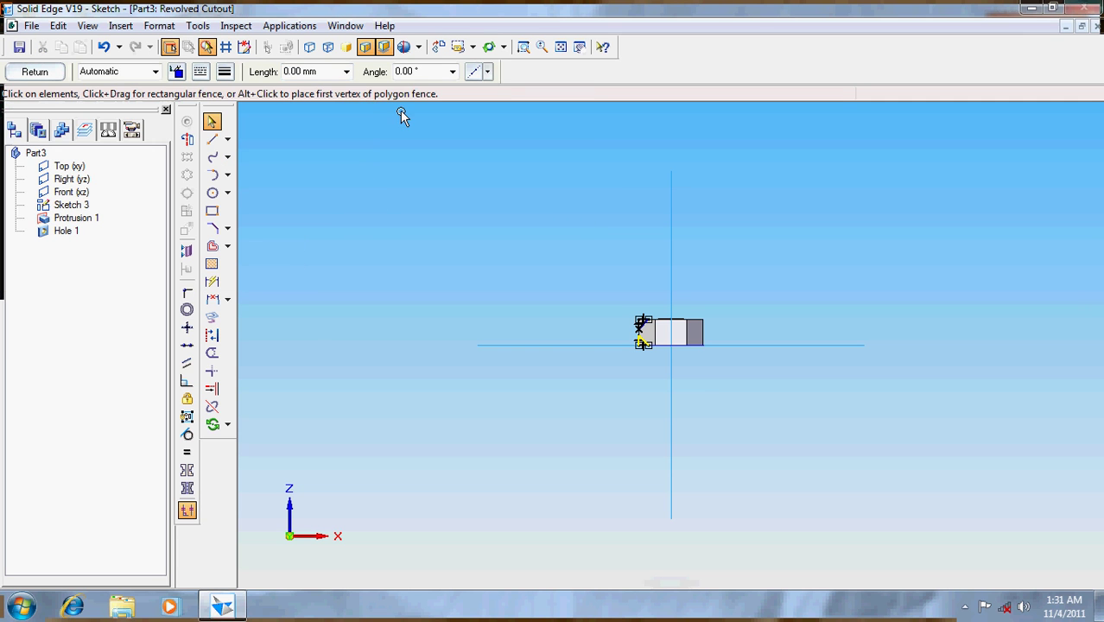
pyautogui.click(523, 46)
pyautogui.moveTo(600, 257); pyautogui.dragTo(695, 383)
# Step: Trim-corner the lower vertical line with the lower diagonal, and the upper vertical line with the upper diagonal
pyautogui.moveTo(578, 295)
pyautogui.mouseDown()
pyautogui.moveTo(805, 607)
pyautogui.moveTo(762, 531)
pyautogui.moveTo(747, 526)
pyautogui.mouseUp()
pyautogui.press('Escape')
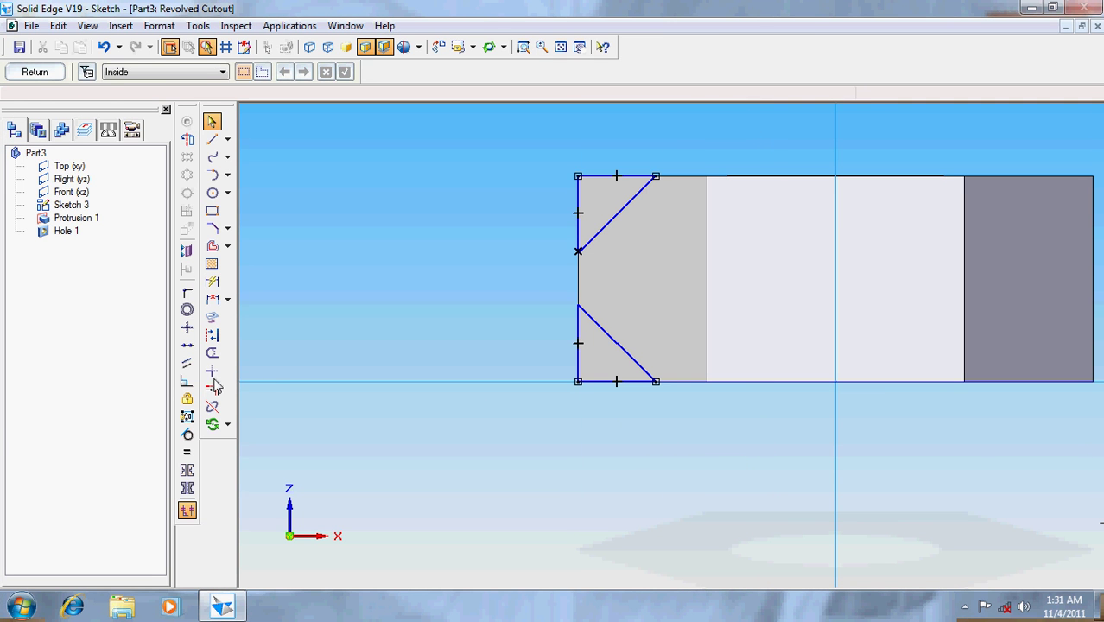
pyautogui.click(212, 370)
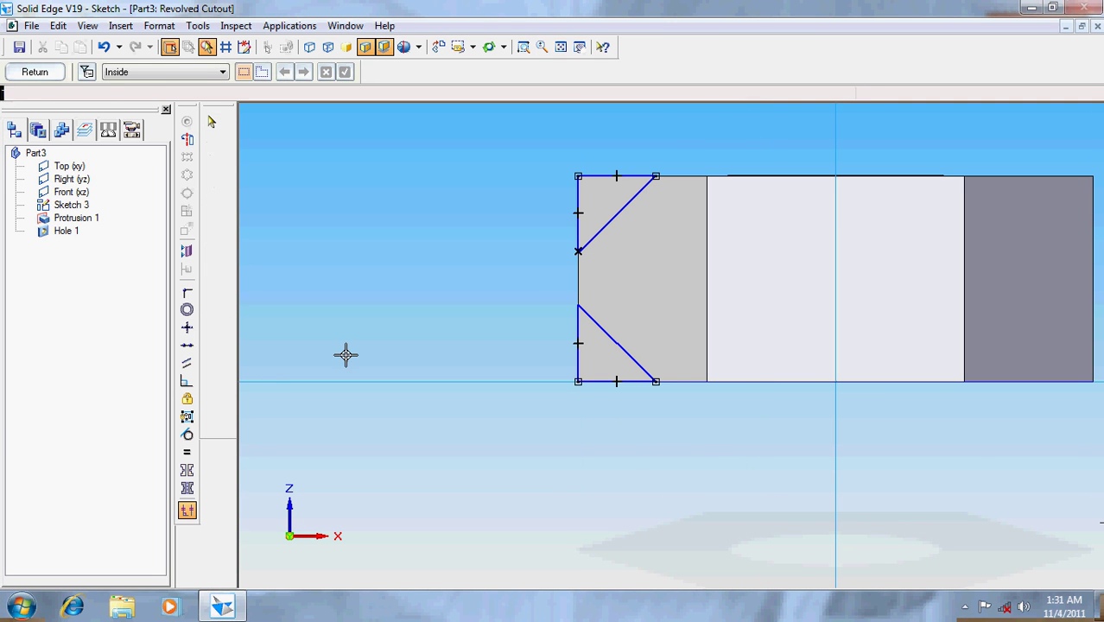
pyautogui.click(578, 329)
pyautogui.click(590, 316)
pyautogui.click(576, 237)
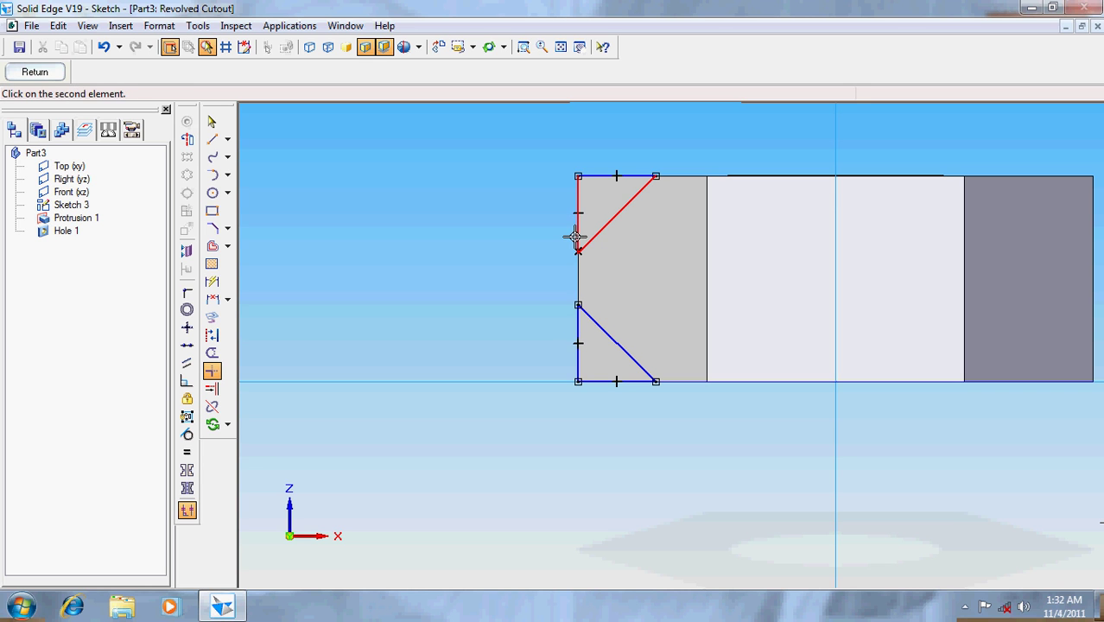
pyautogui.click(577, 239)
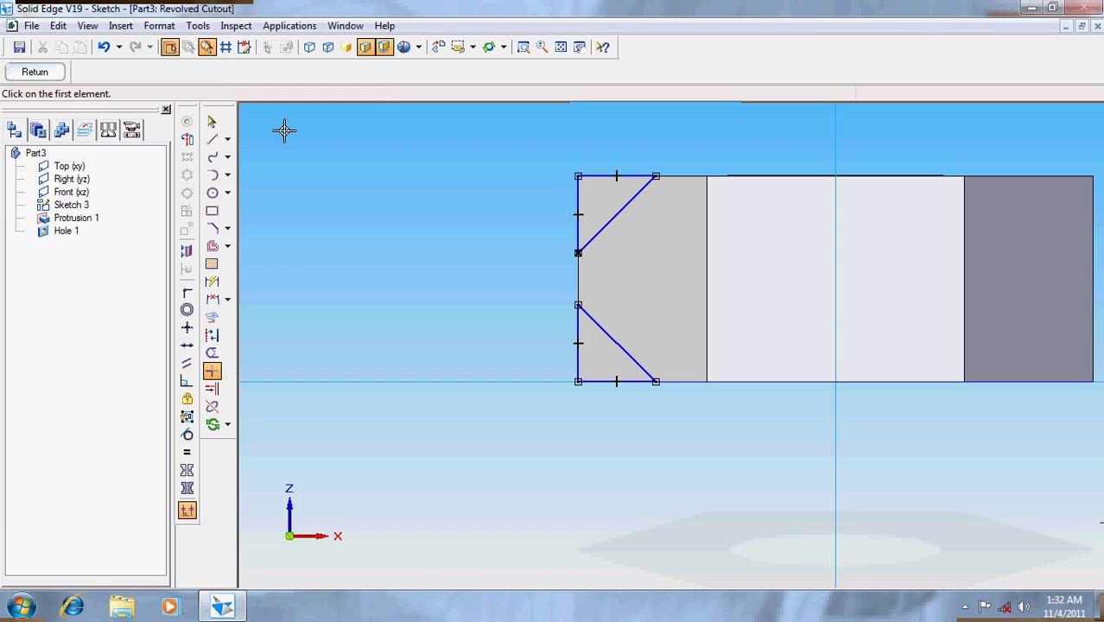
# Step: Revolve the profiles 360° about the vertical centre line to create Cutout 1
pyautogui.click(187, 139)
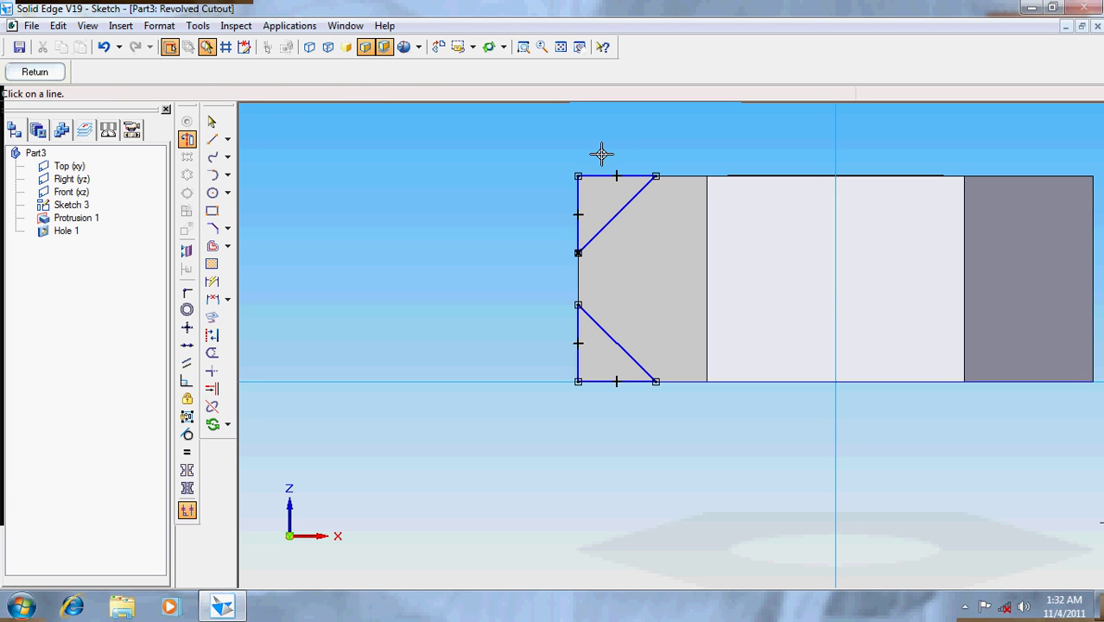
pyautogui.click(834, 157)
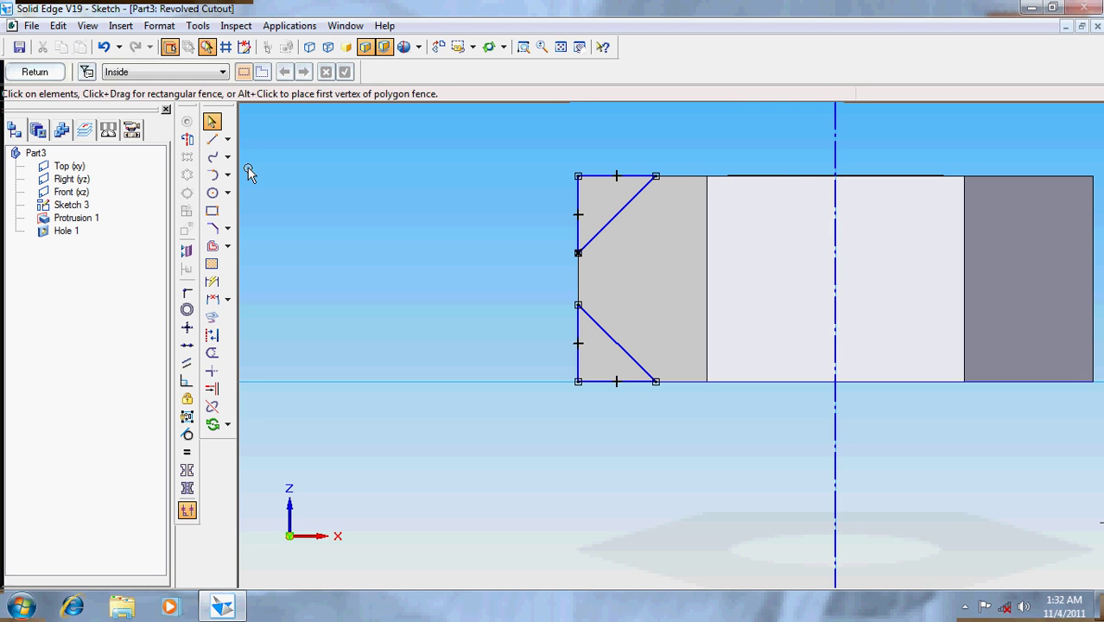
pyautogui.click(32, 73)
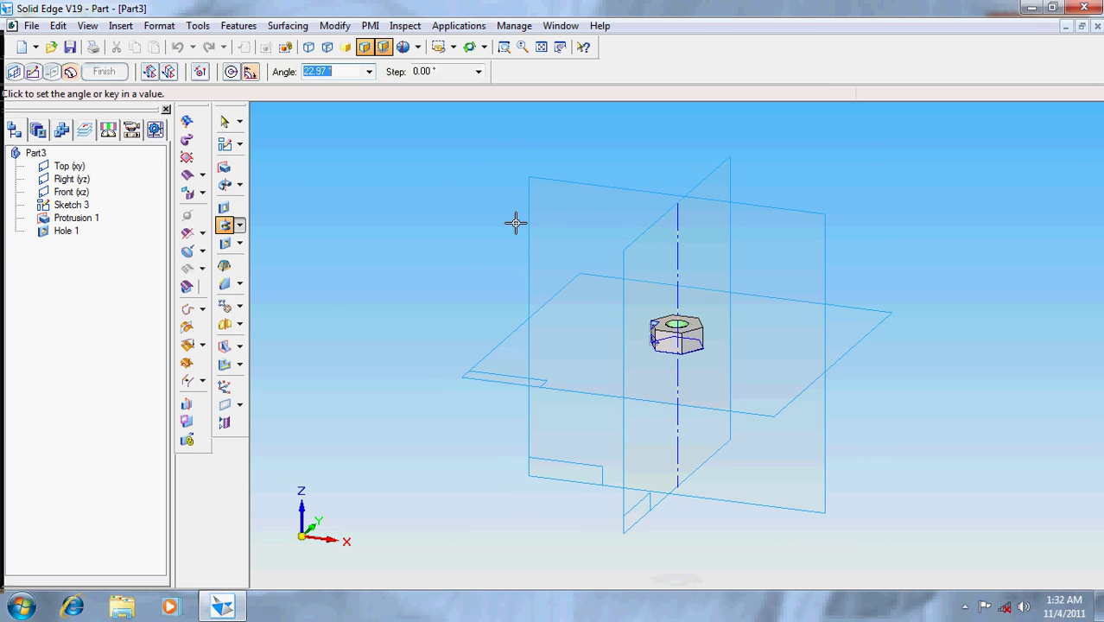
pyautogui.click(230, 72)
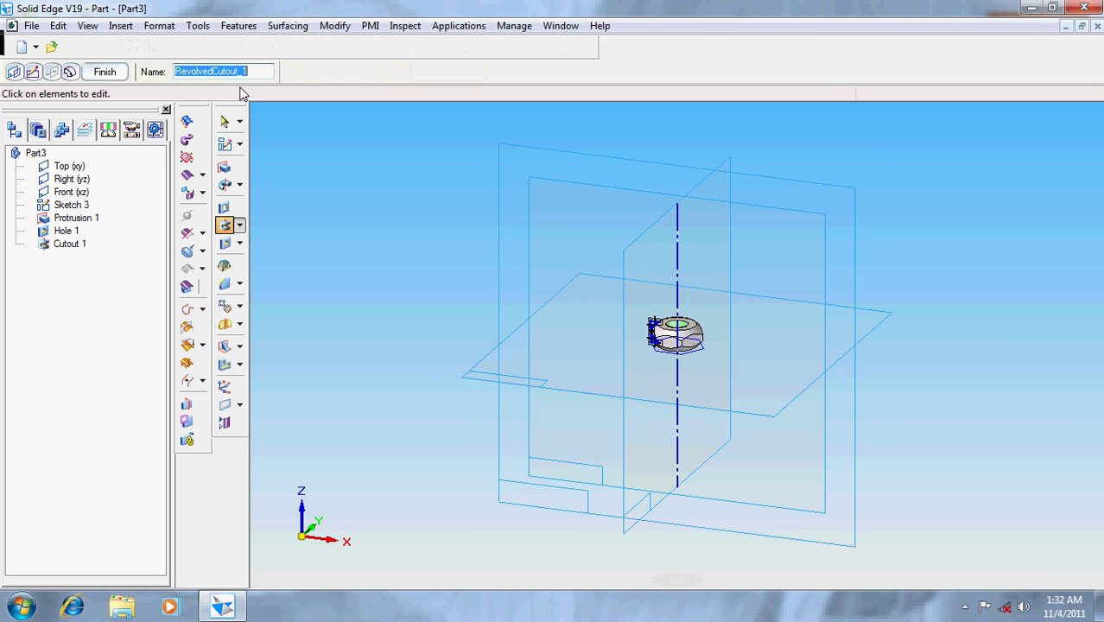
pyautogui.click(516, 233)
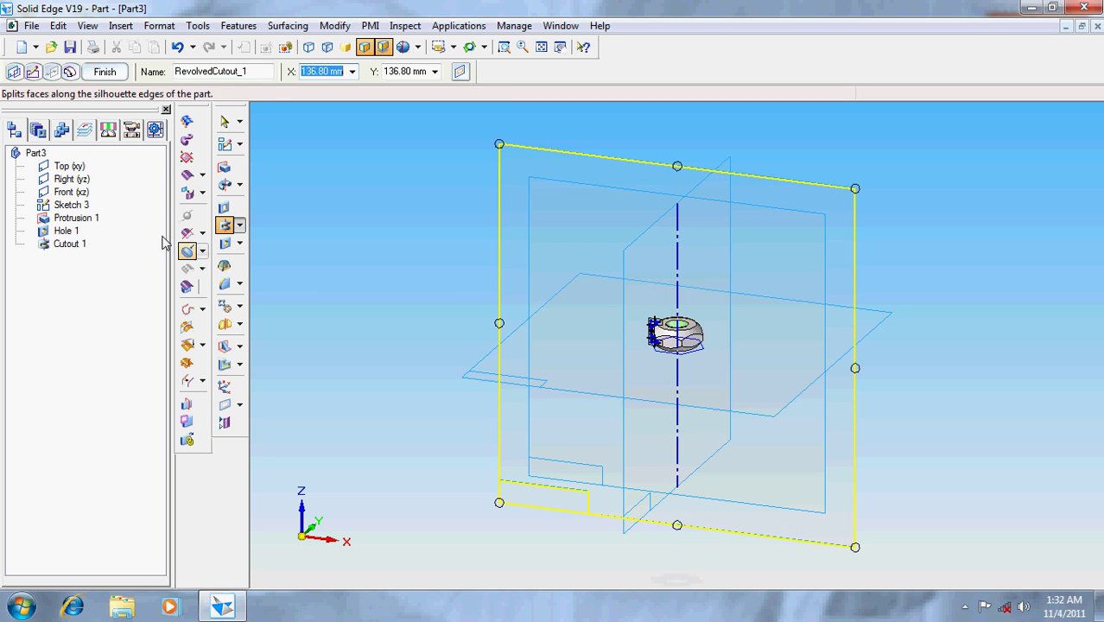
pyautogui.click(118, 74)
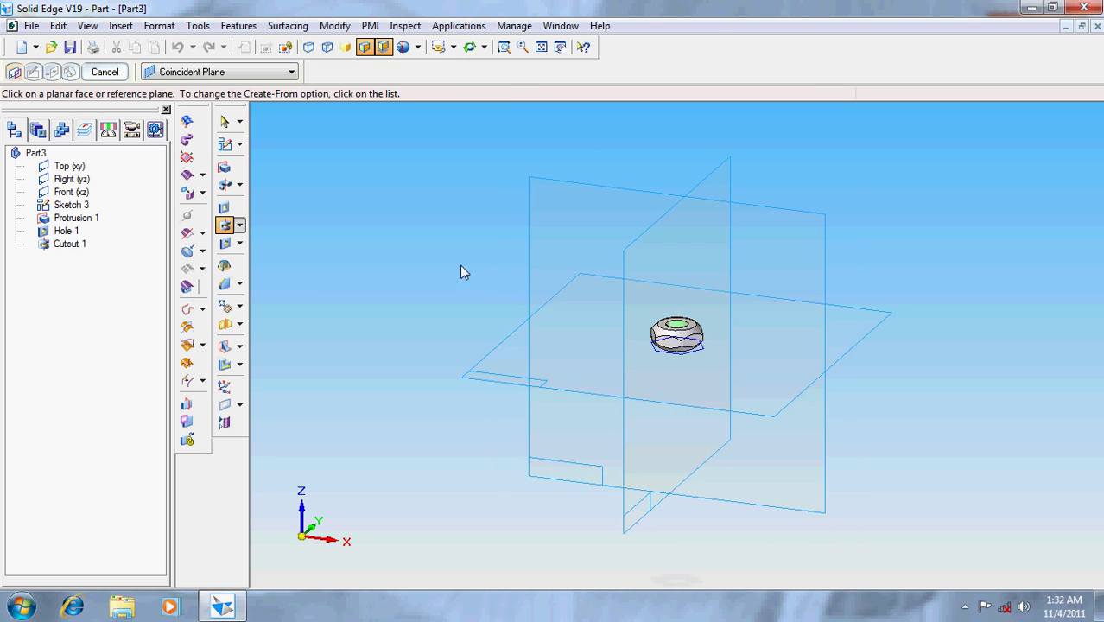
pyautogui.click(467, 47)
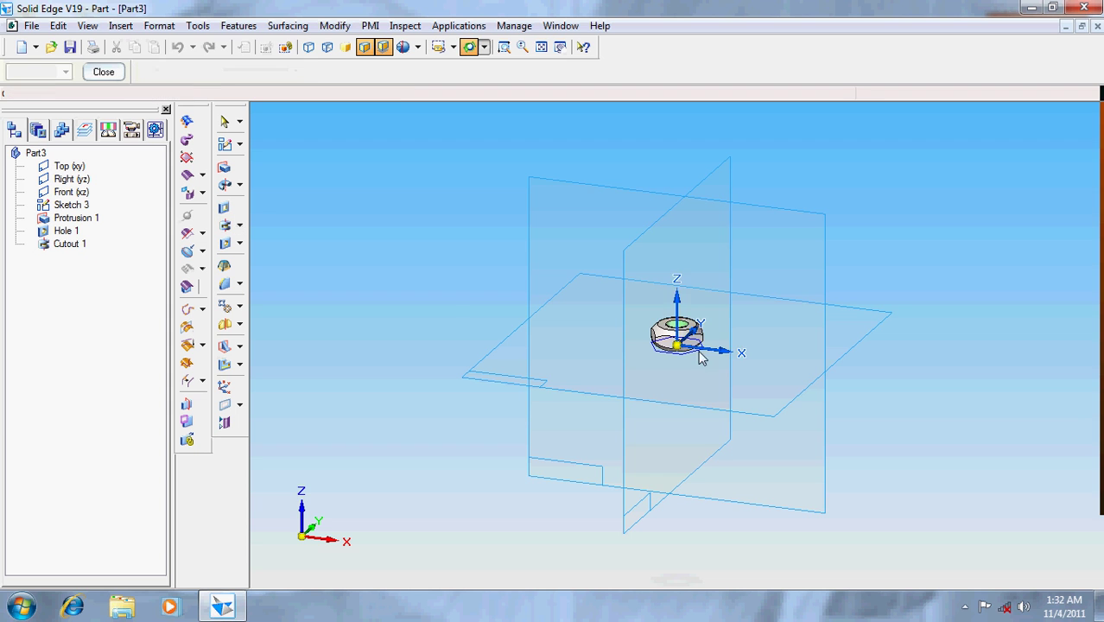
pyautogui.moveTo(697, 353); pyautogui.dragTo(648, 333)
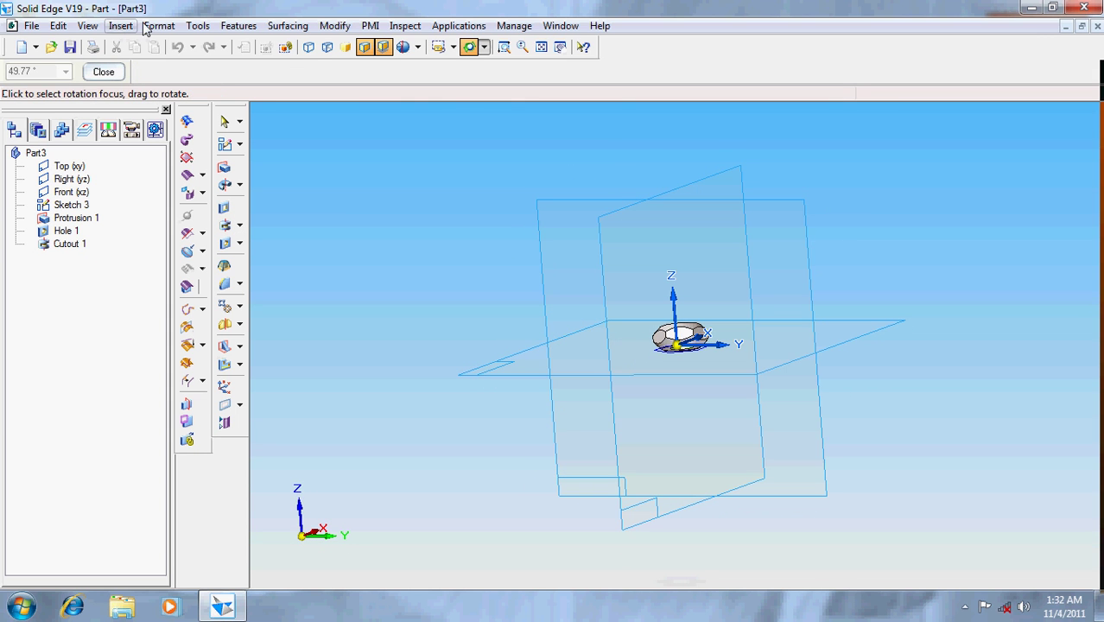
# Step: Apply Stainless Steel, 410 to the nut from the Material Table
pyautogui.click(198, 26)
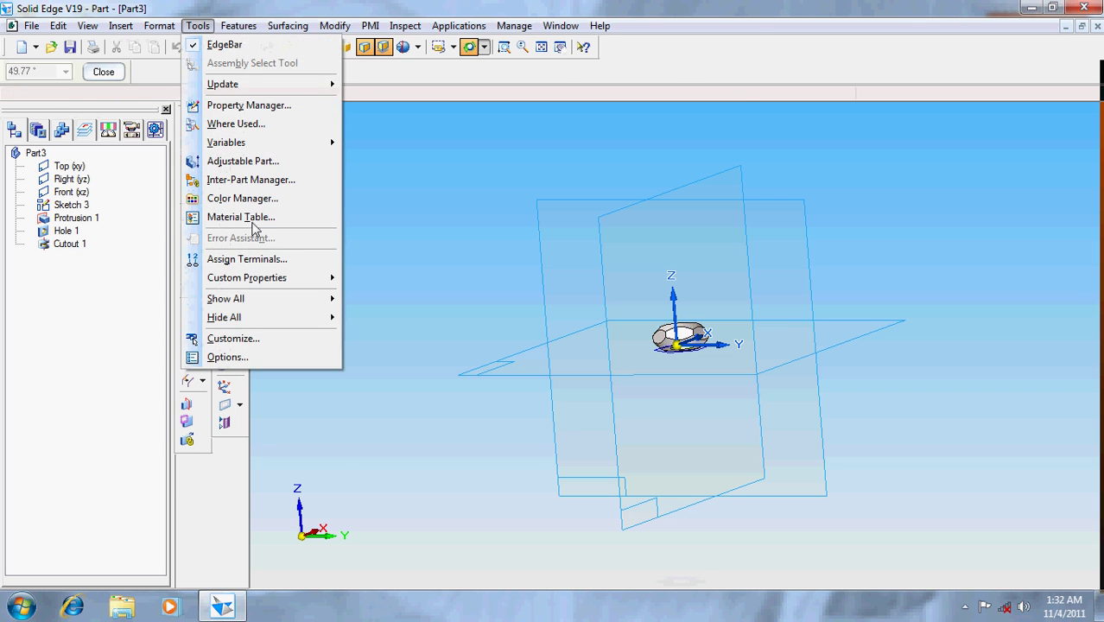
pyautogui.click(223, 217)
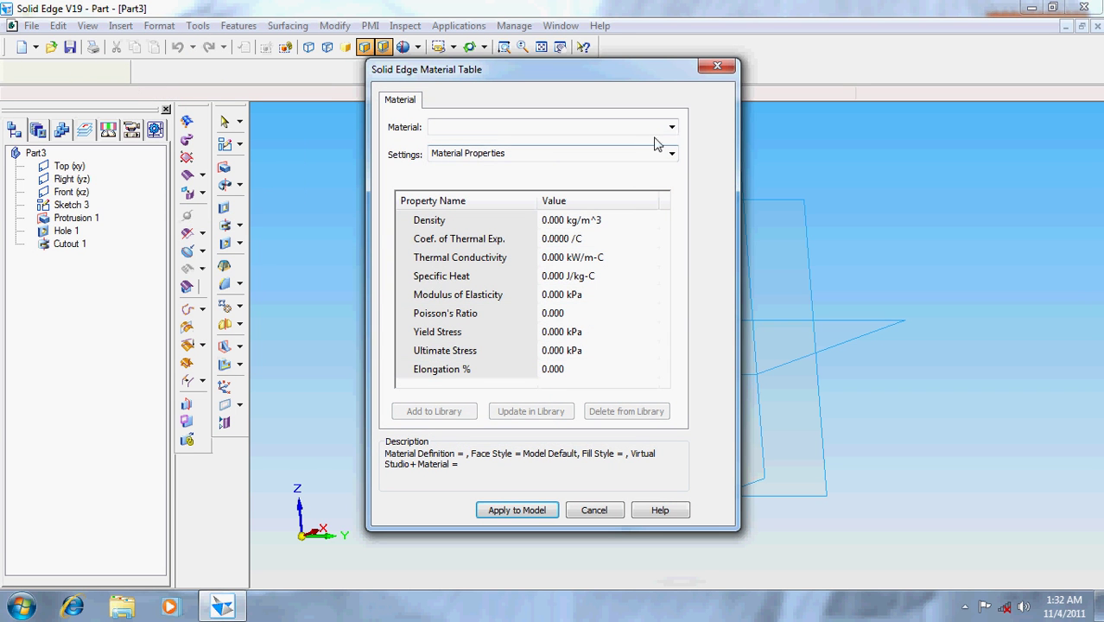
pyautogui.click(672, 128)
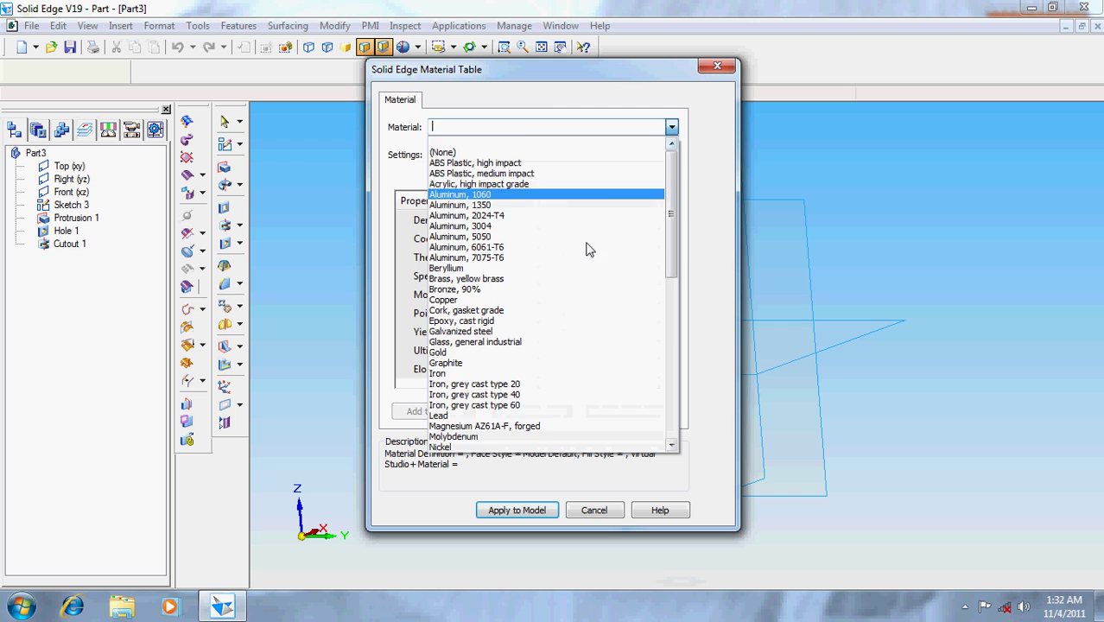
pyautogui.scroll(-9, 586, 247)
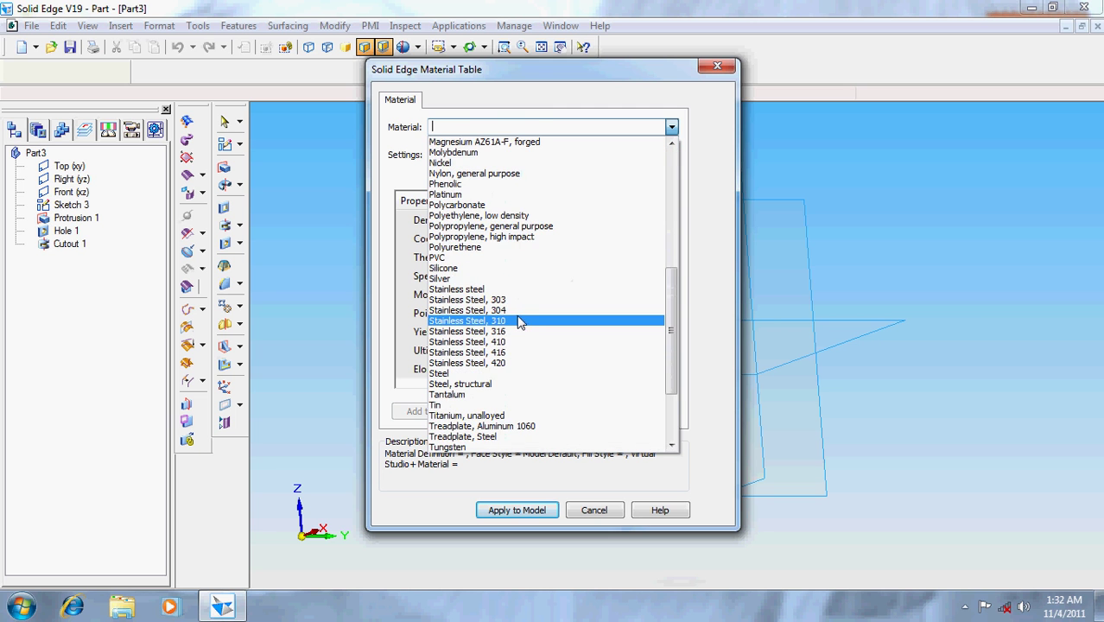
pyautogui.click(520, 322)
pyautogui.click(672, 128)
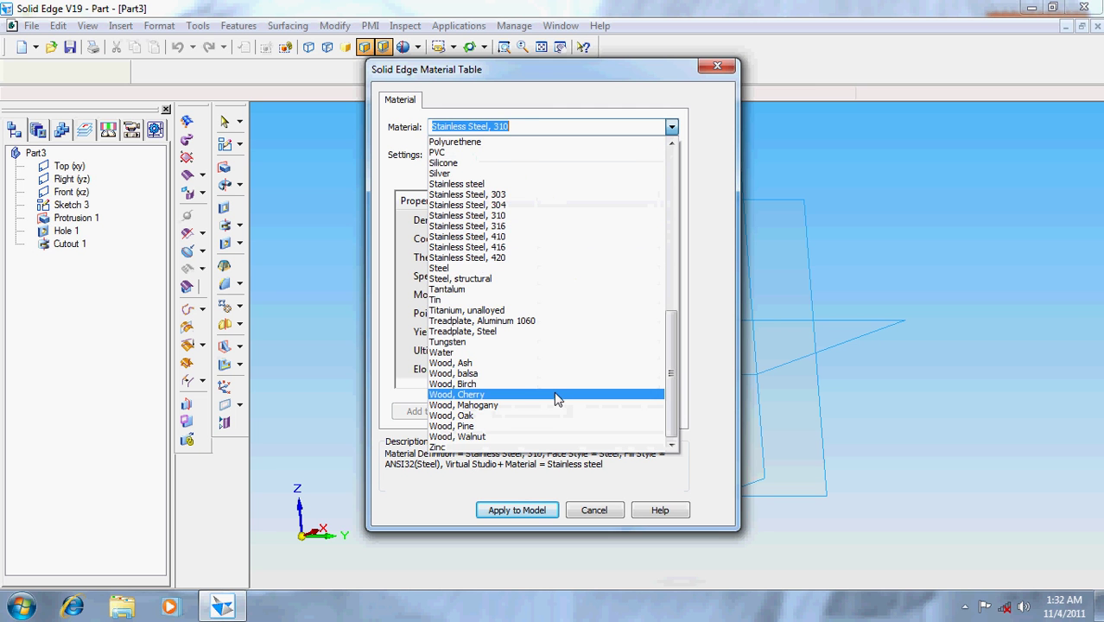
pyautogui.click(489, 237)
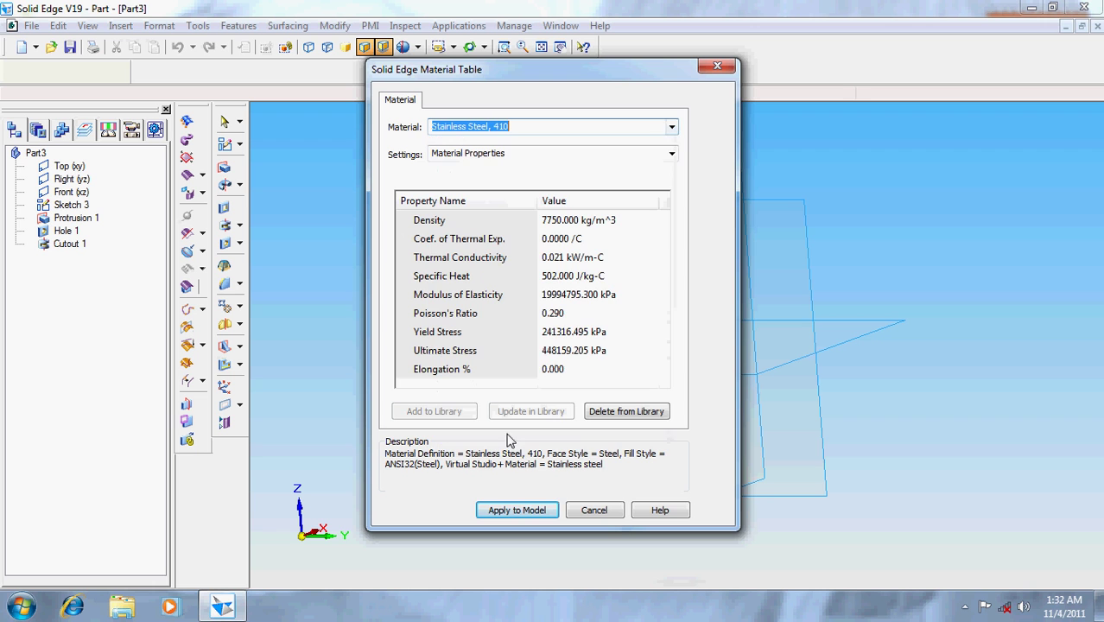
pyautogui.click(505, 503)
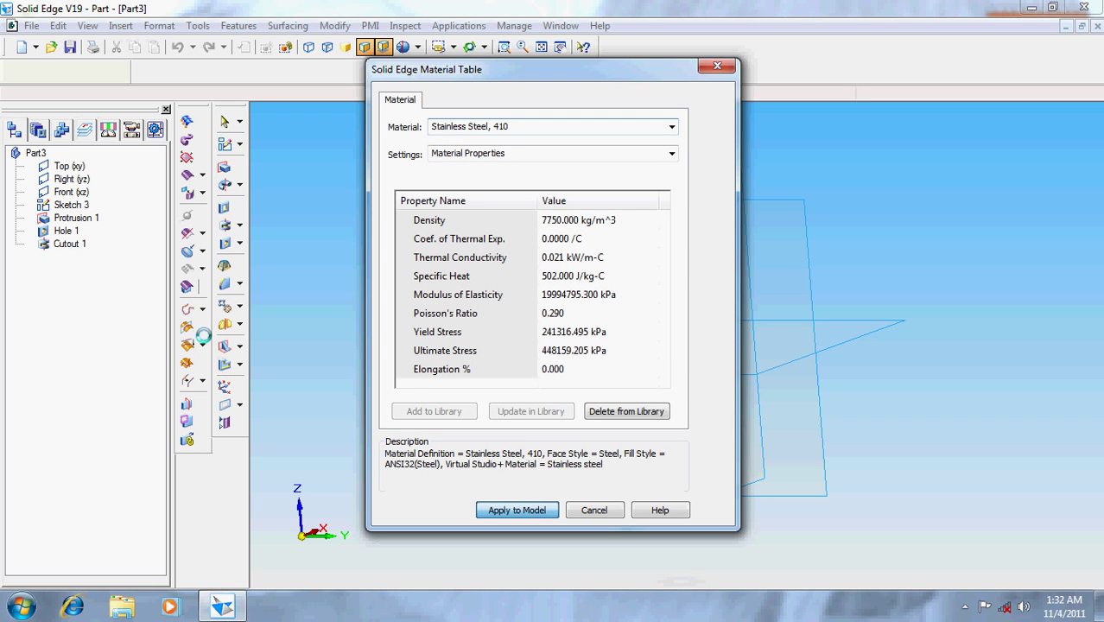
# Step: Save the part as nut.par, with 'nut' as its document title
pyautogui.click(73, 50)
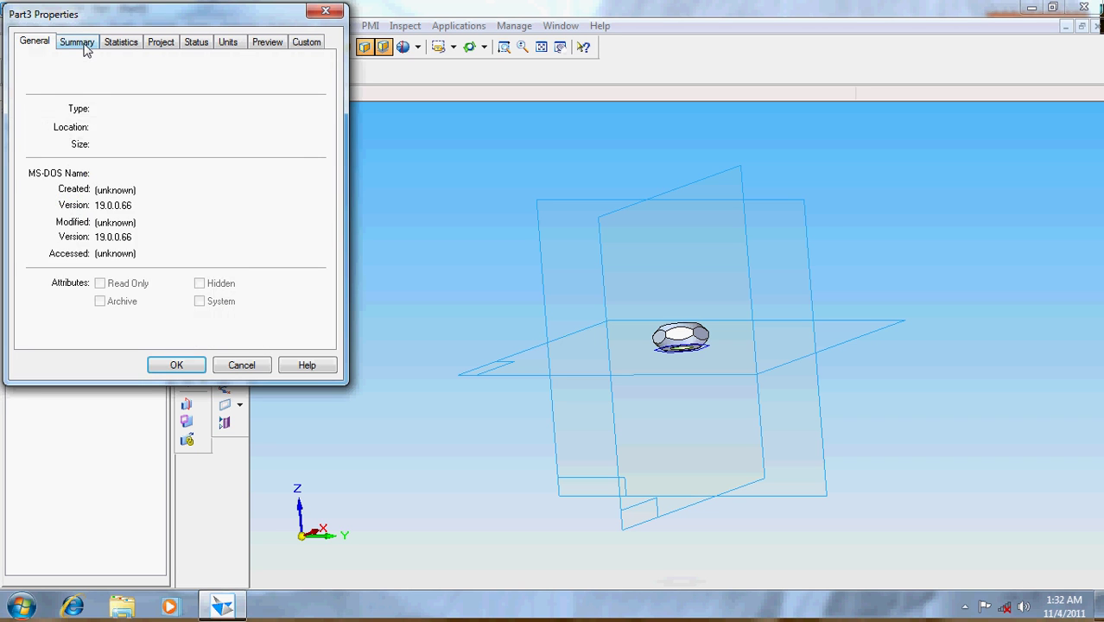
pyautogui.click(80, 43)
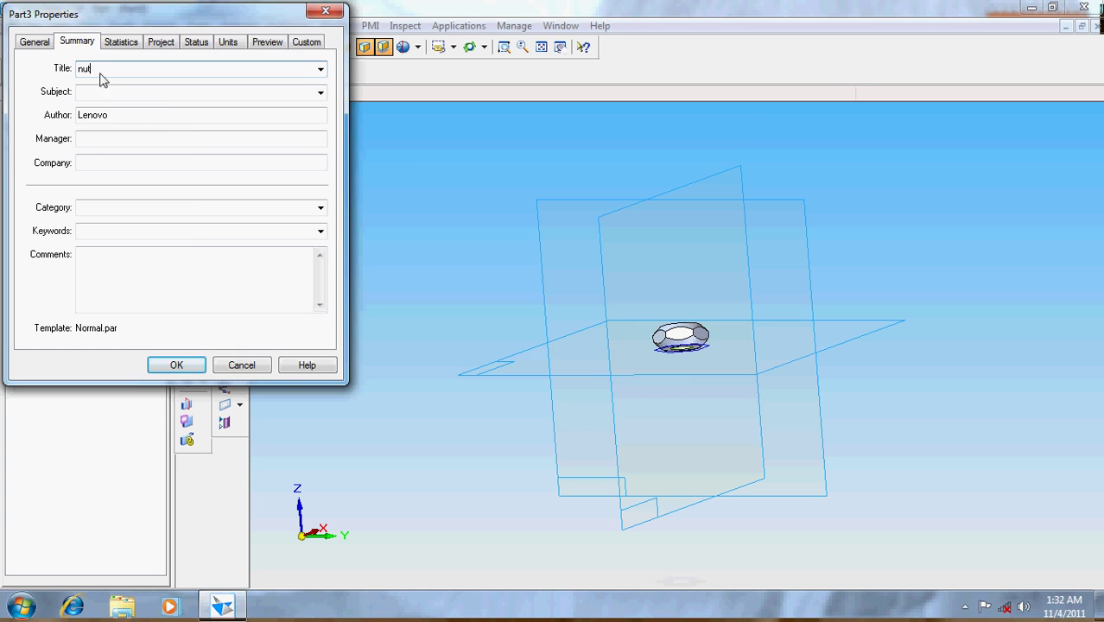
pyautogui.press('Return')
pyautogui.write('nut')
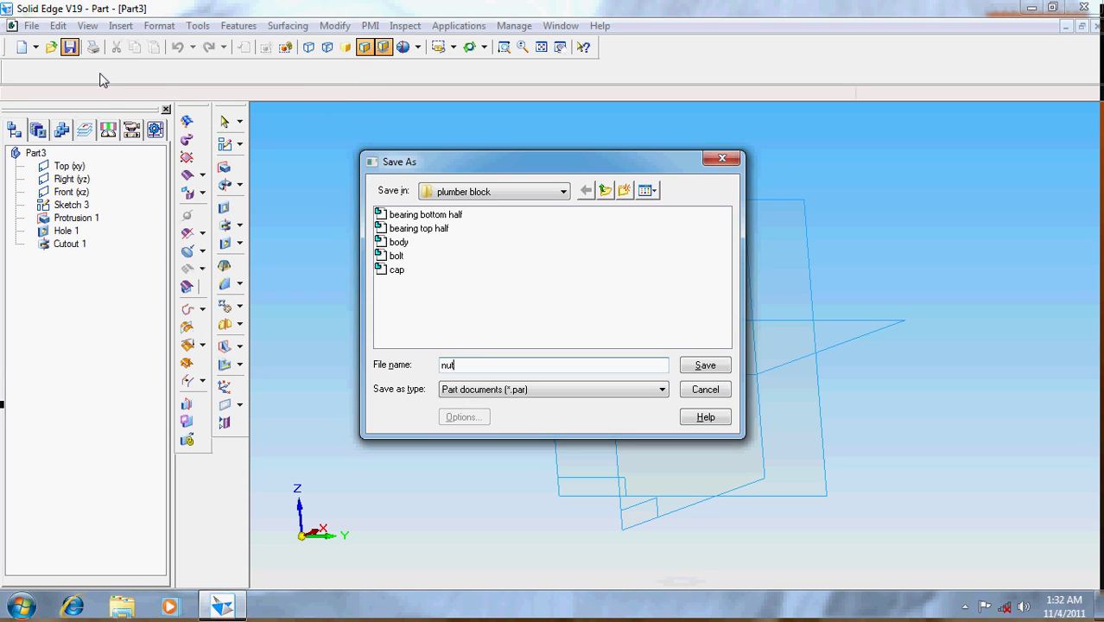
pyautogui.press('Return')
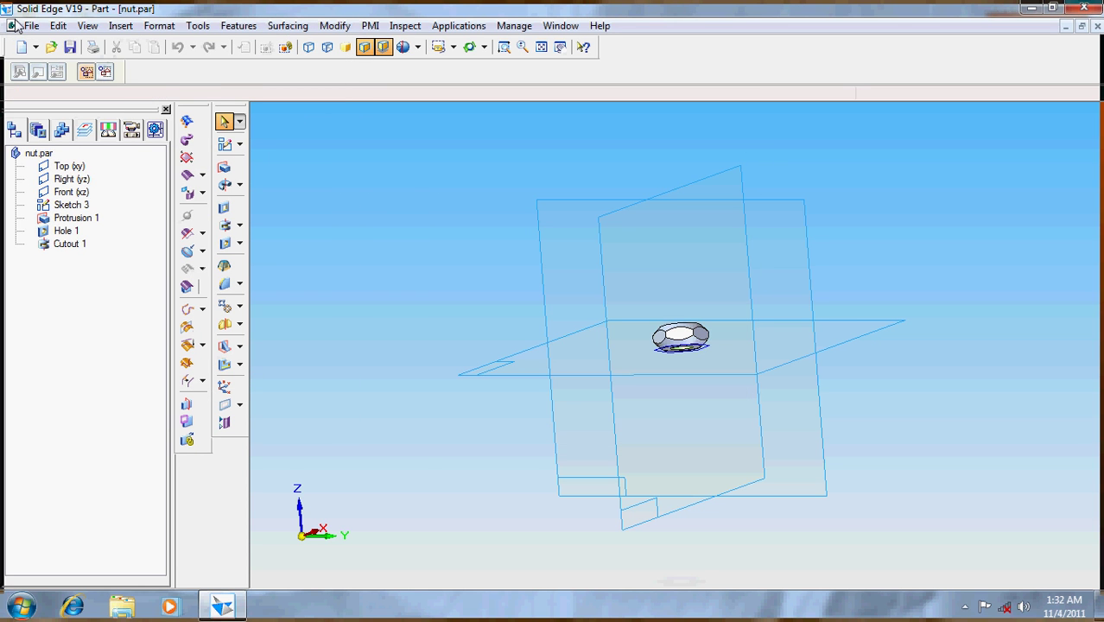
# Step: Try opening the nut file from the plumber block folder and dismiss the write-locked warning
pyautogui.click(51, 47)
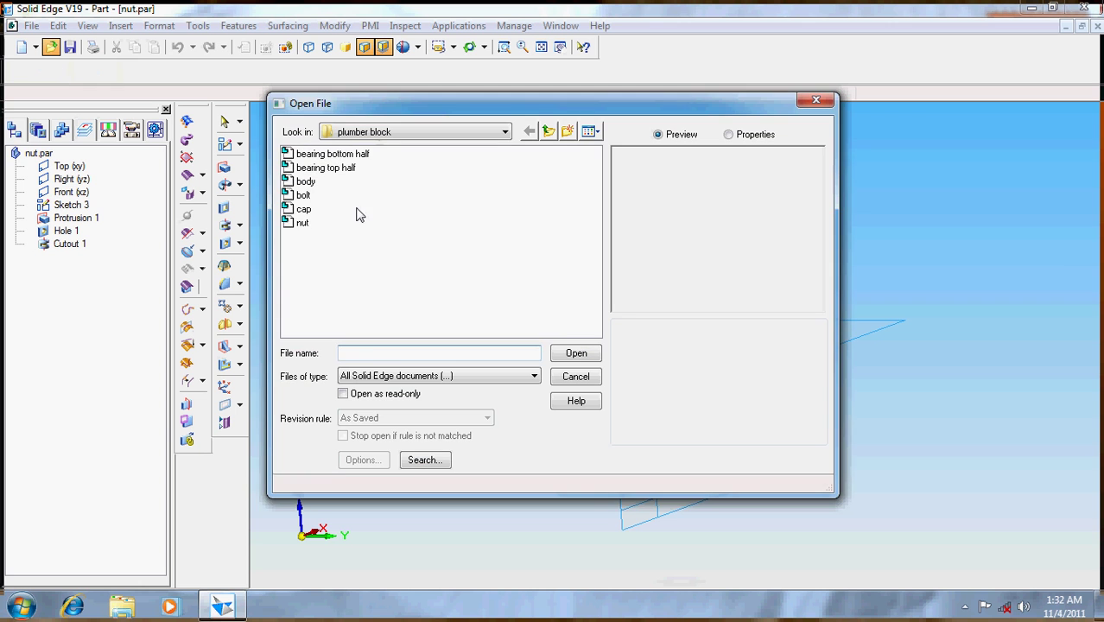
pyautogui.click(302, 223)
pyautogui.click(576, 350)
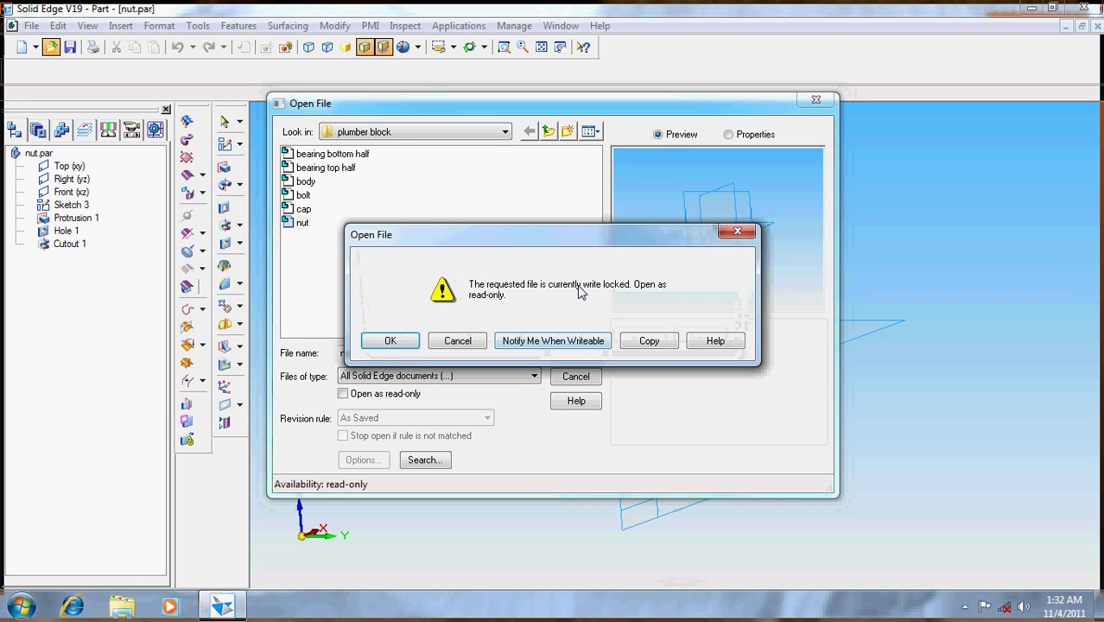
pyautogui.click(391, 341)
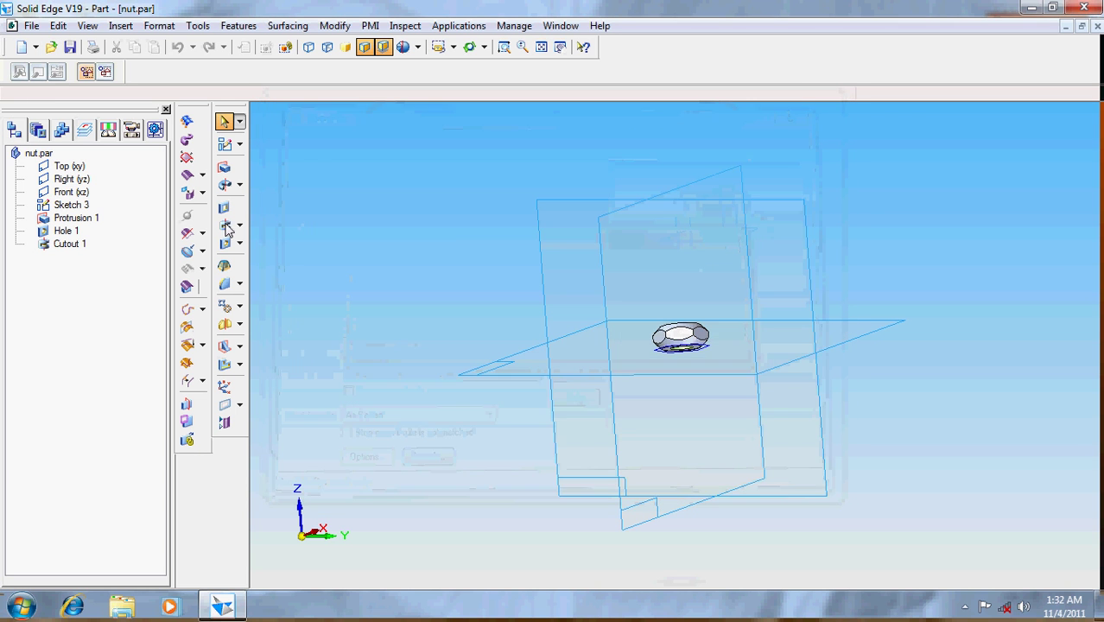
# Step: Save the part as lock nut.par using Save As
pyautogui.click(32, 25)
pyautogui.click(64, 140)
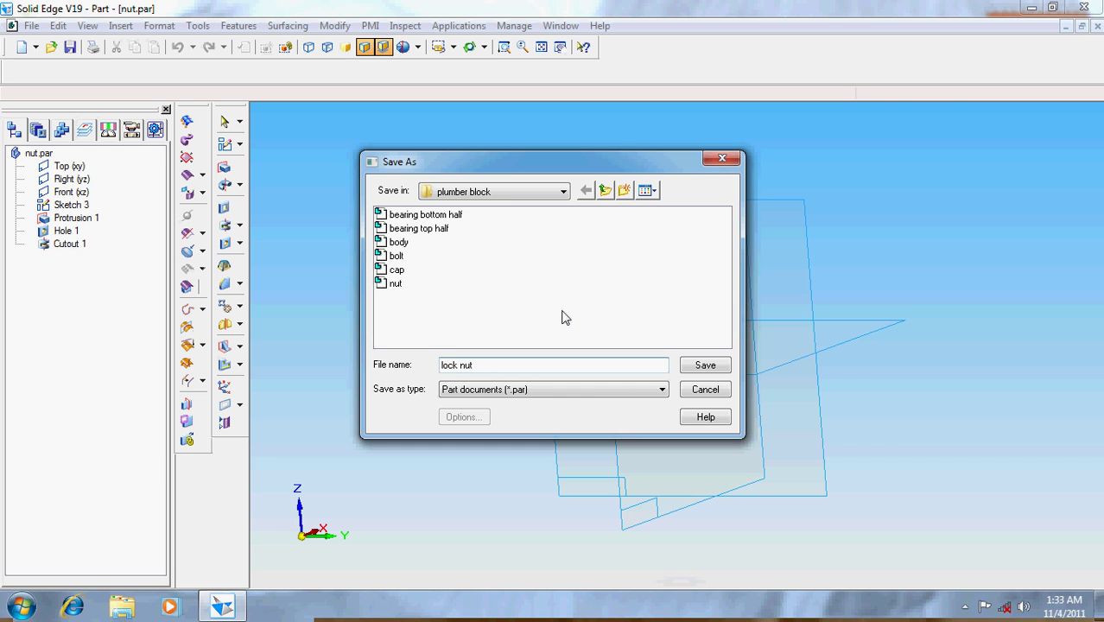
pyautogui.click(705, 365)
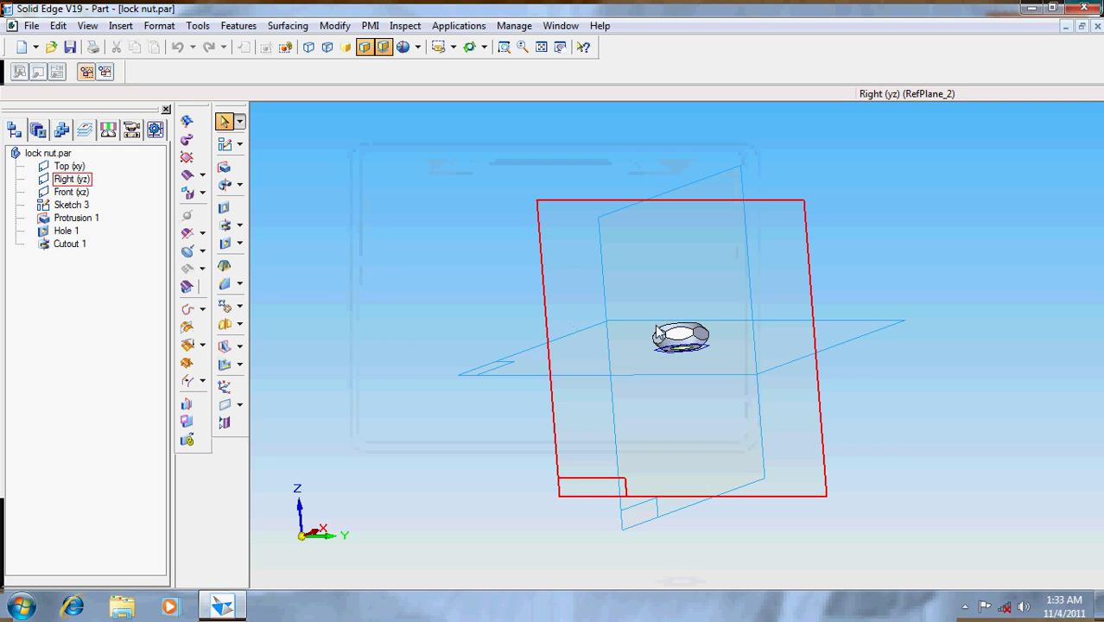
# Step: Open Protrusion 1's hexagon profile, inspect it, and return to the part unchanged
pyautogui.click(69, 217)
pyautogui.rightClick(58, 219)
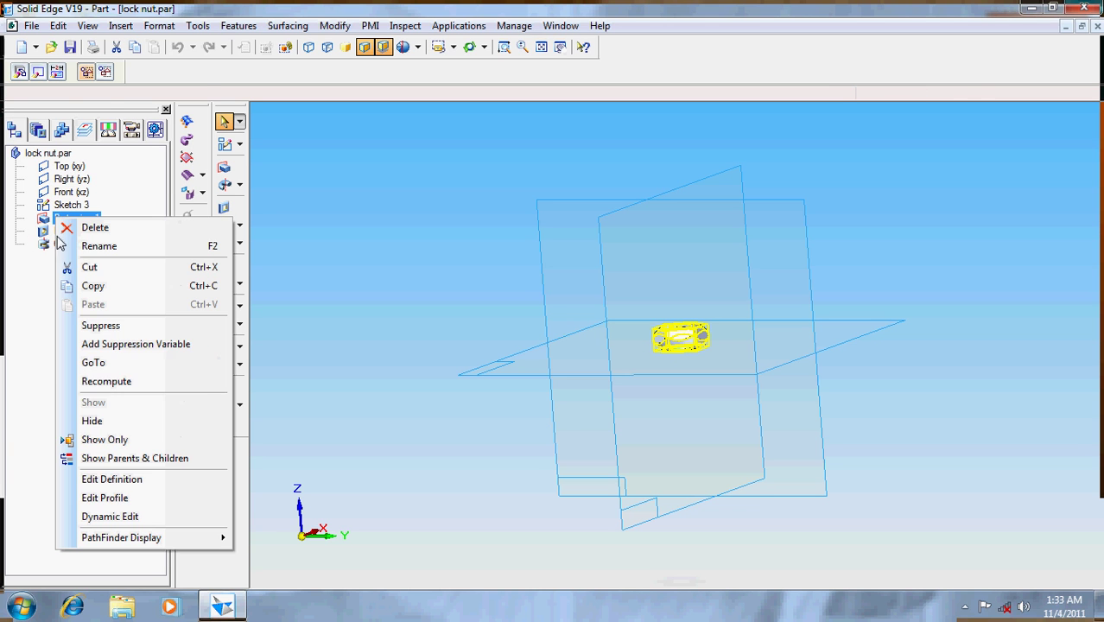
pyautogui.click(131, 498)
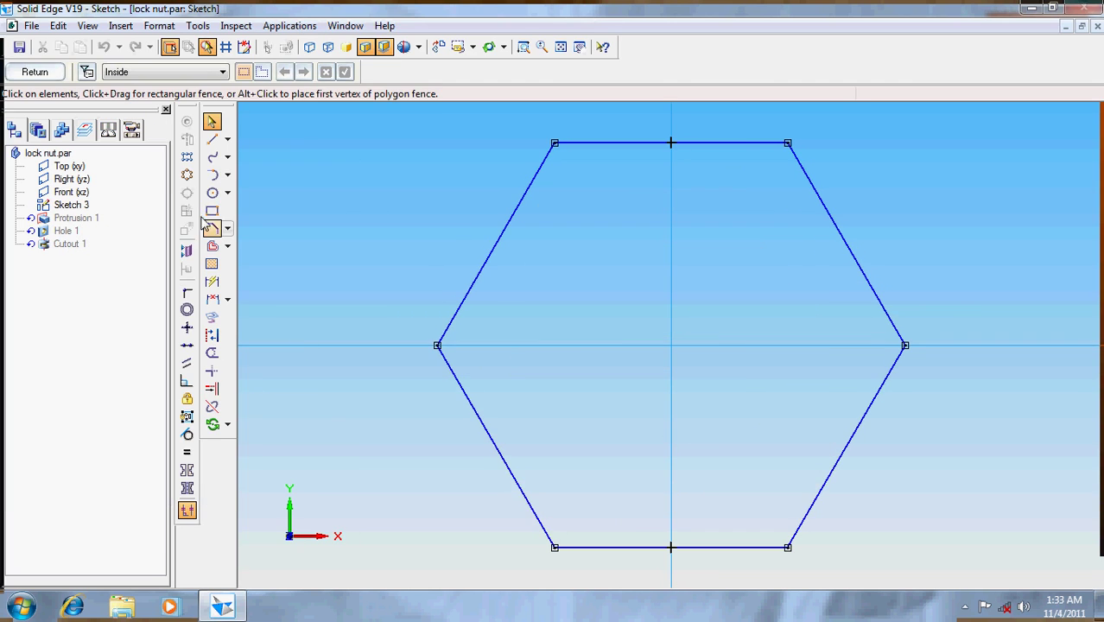
pyautogui.click(53, 73)
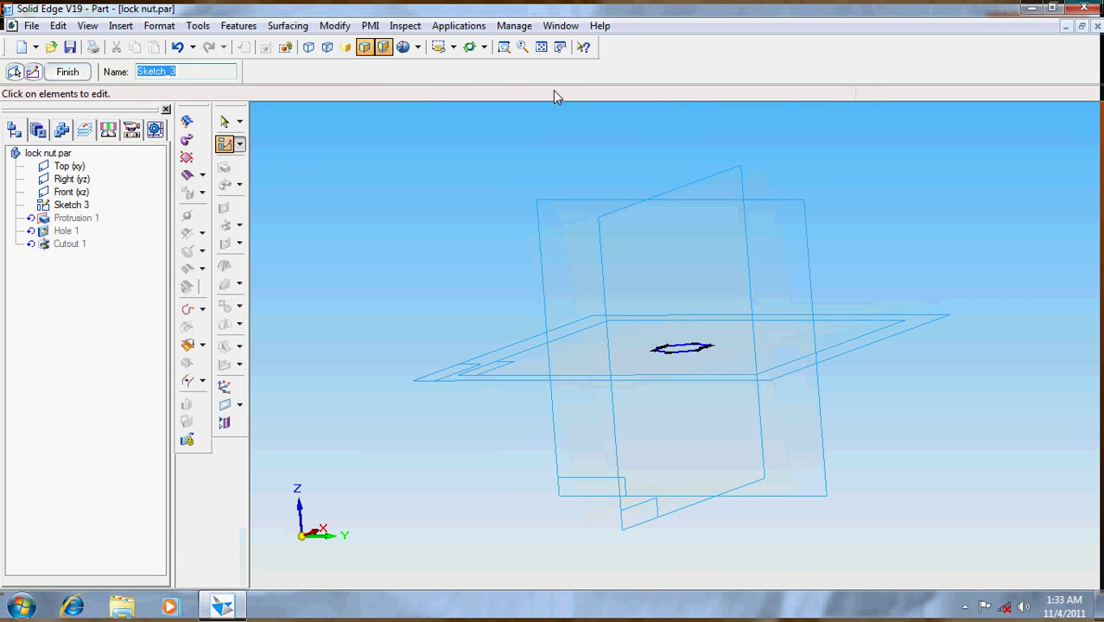
pyautogui.click(686, 351)
pyautogui.click(670, 353)
pyautogui.press('Escape')
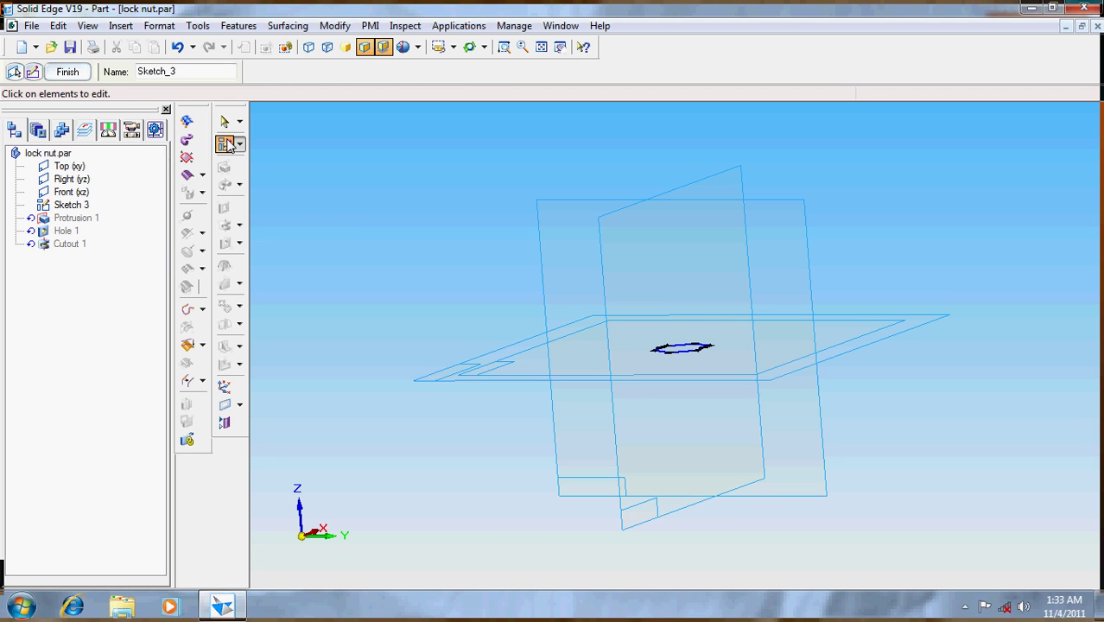
pyautogui.click(15, 72)
# Step: Use Dynamic Edit on Protrusion 1 to change its thickness from 8.00 mm to 4 mm
pyautogui.click(73, 218)
pyautogui.rightClick(76, 218)
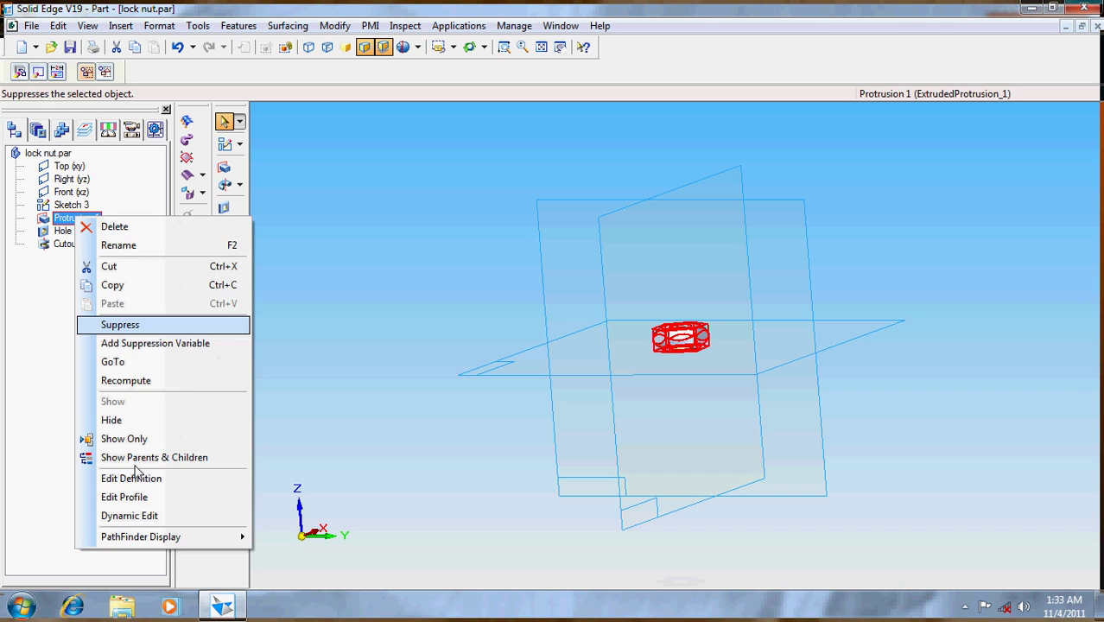
pyautogui.click(152, 516)
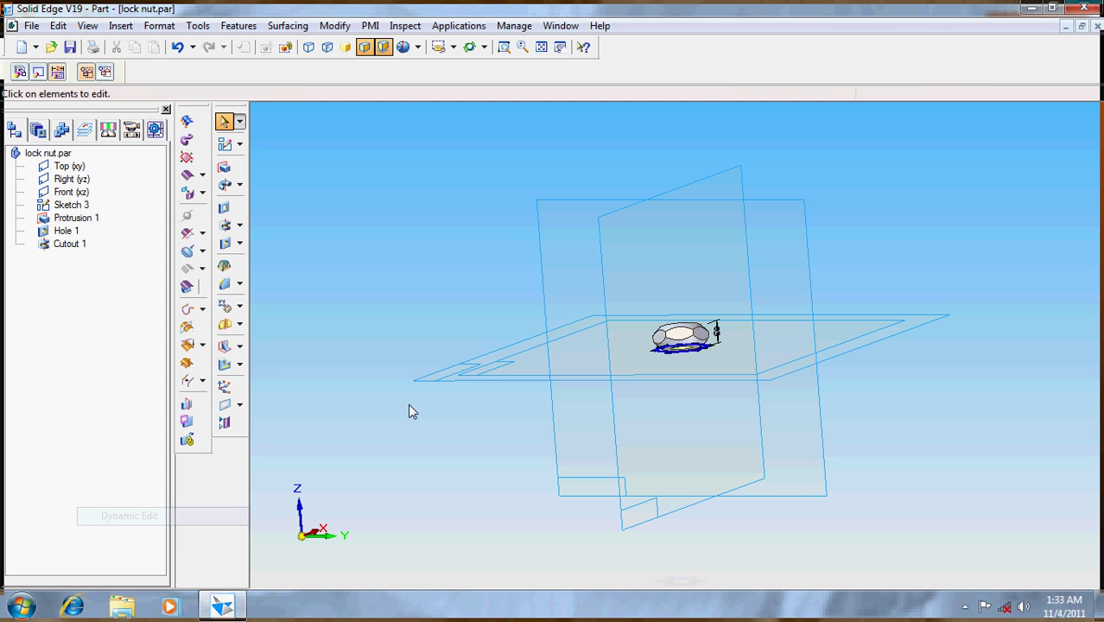
pyautogui.click(716, 334)
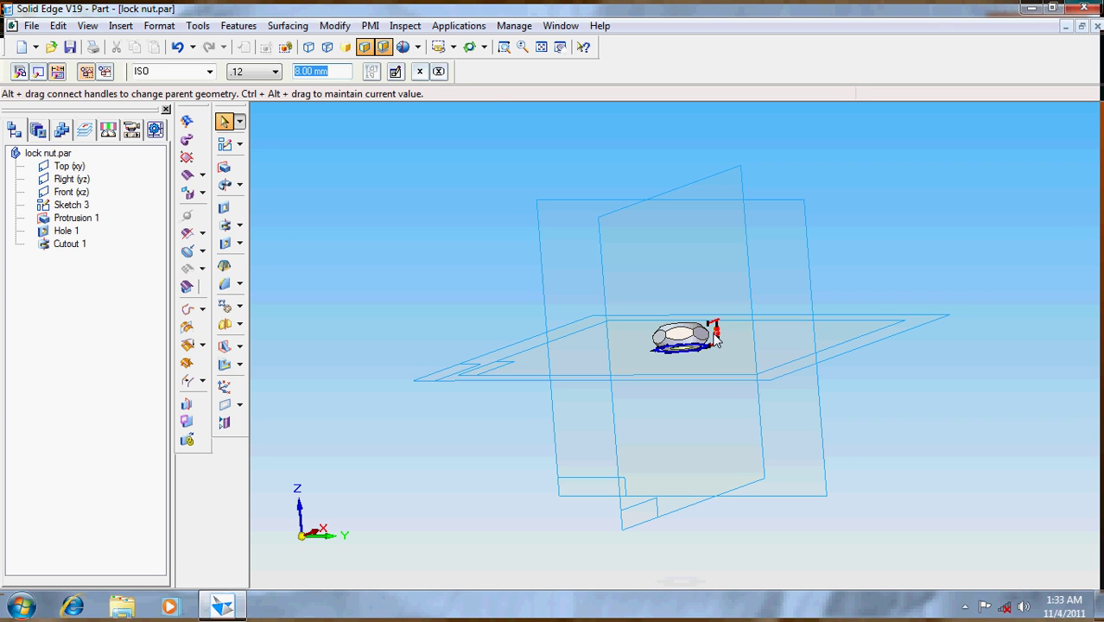
pyautogui.write('4')
pyautogui.press('Return')
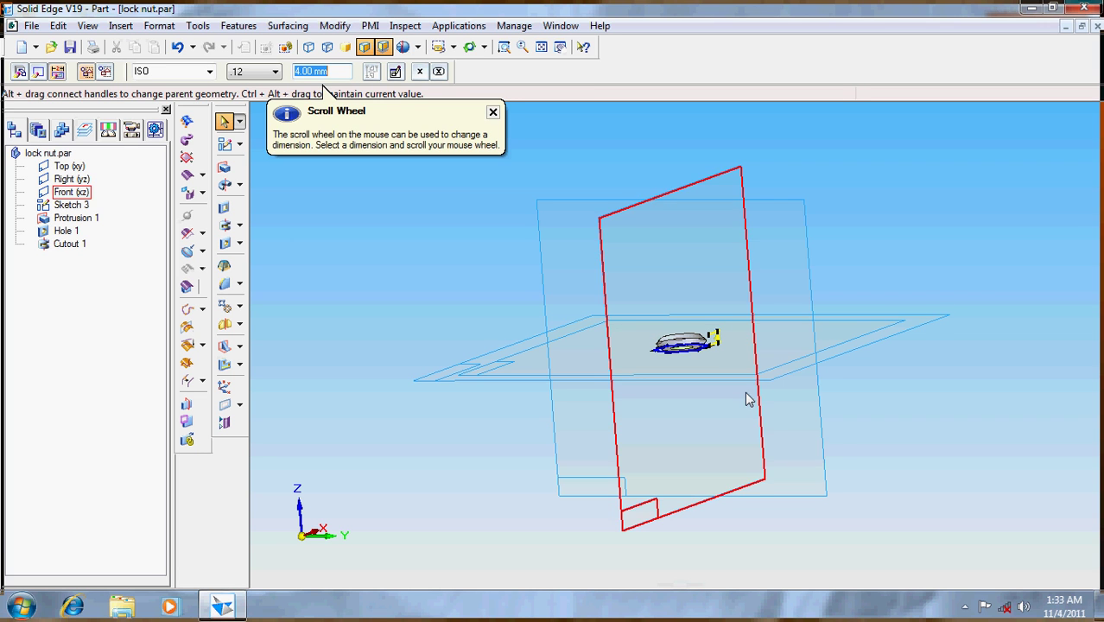
pyautogui.click(715, 396)
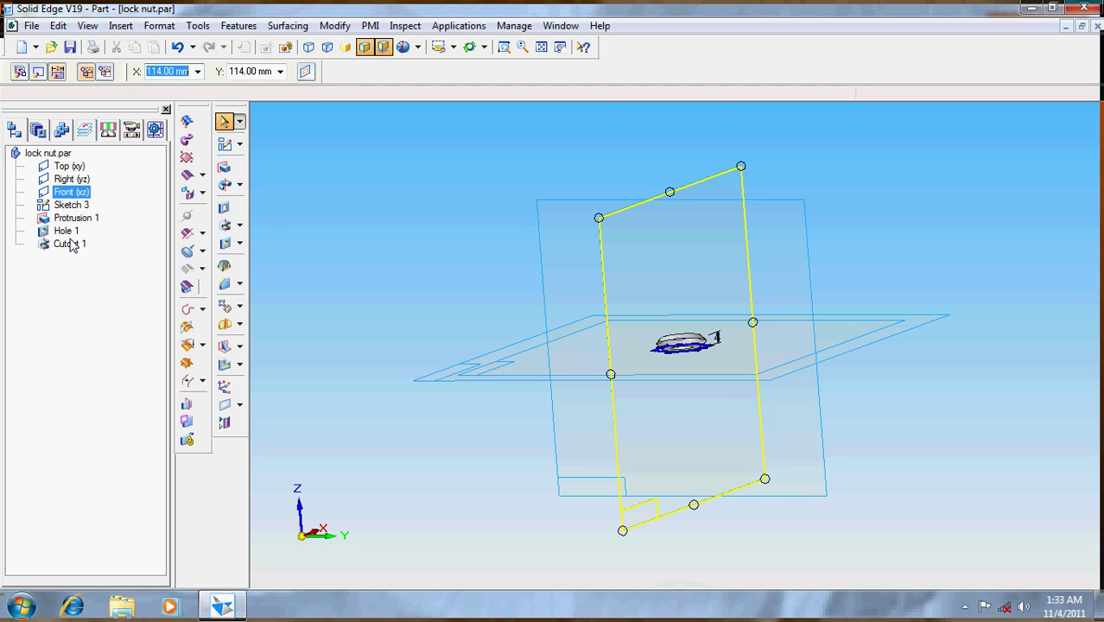
# Step: Delete Cutout 1 from the feature tree
pyautogui.click(225, 121)
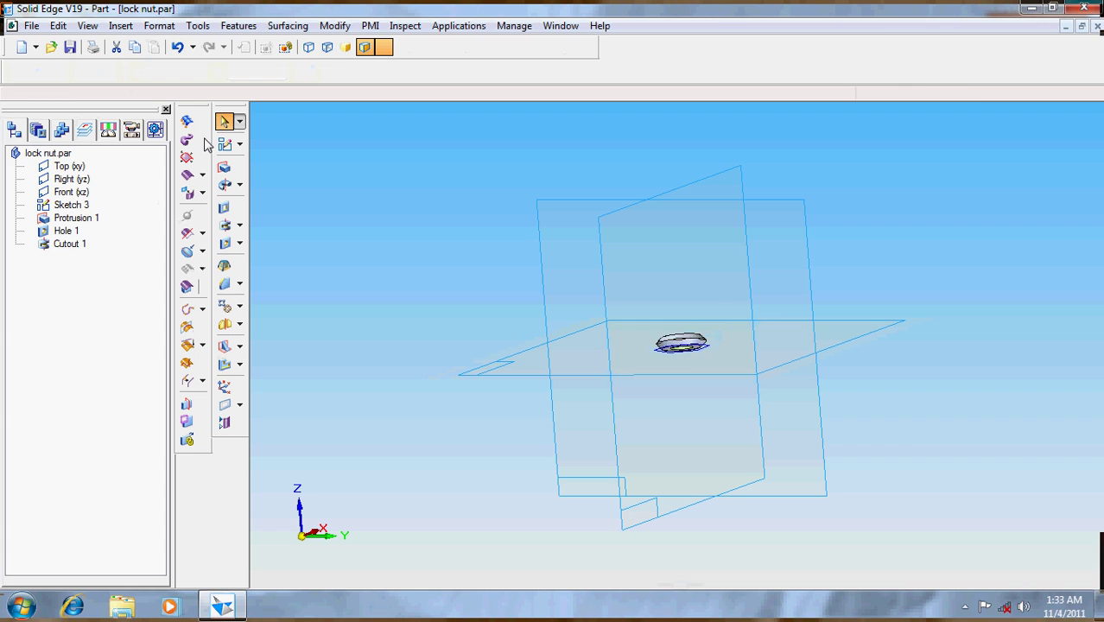
pyautogui.click(69, 245)
pyautogui.press('Delete')
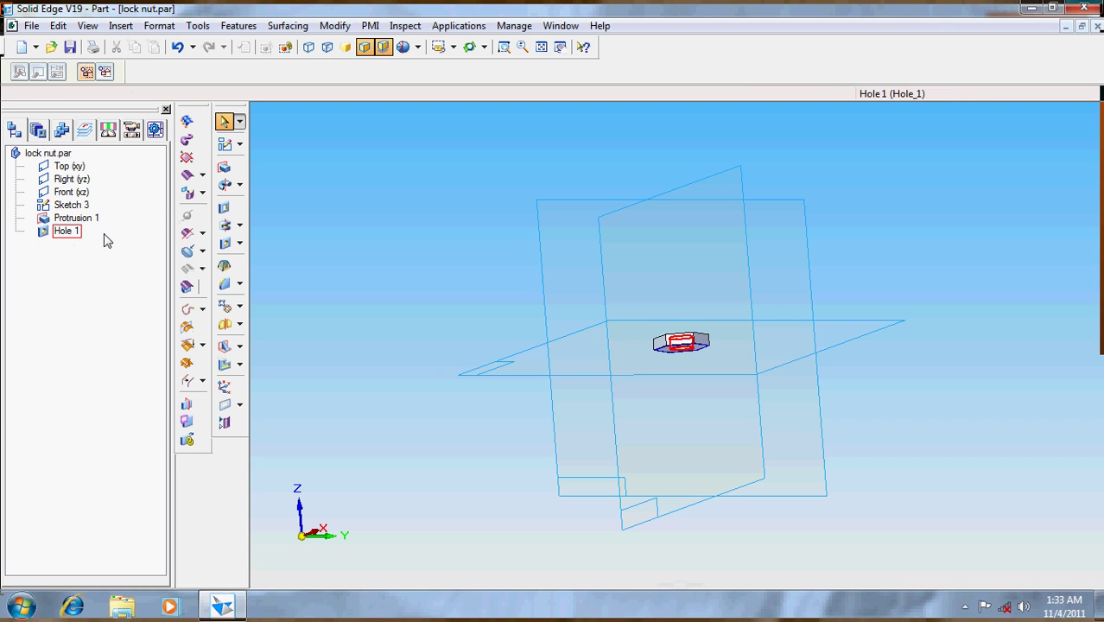
# Step: Start a new sketch on the Front (xz) plane, zoomed in on the nut profile
pyautogui.click(227, 144)
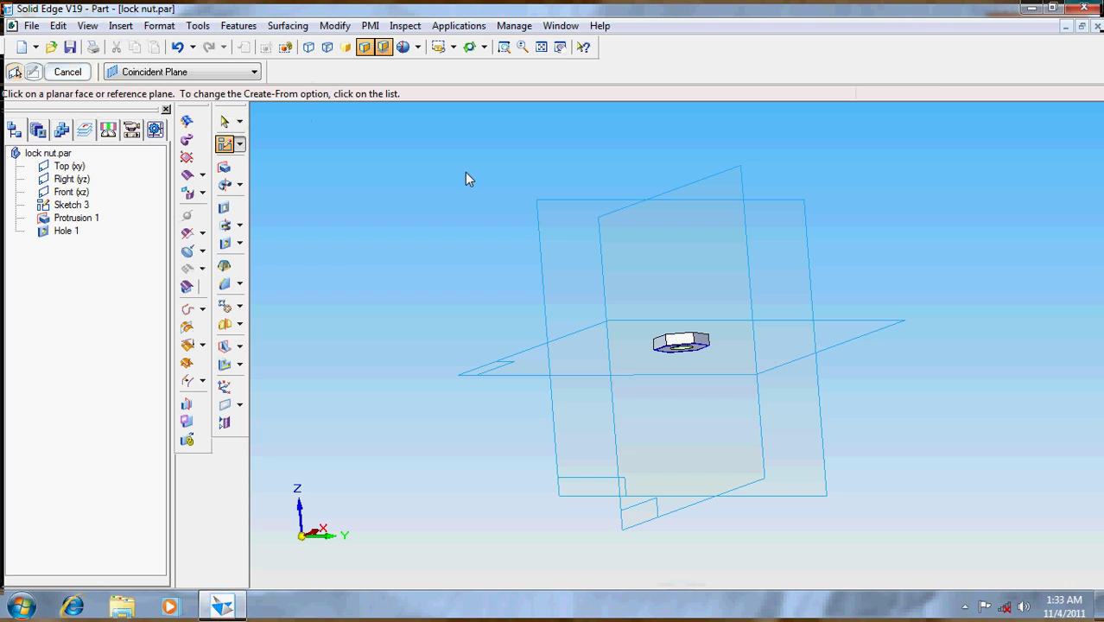
pyautogui.click(558, 216)
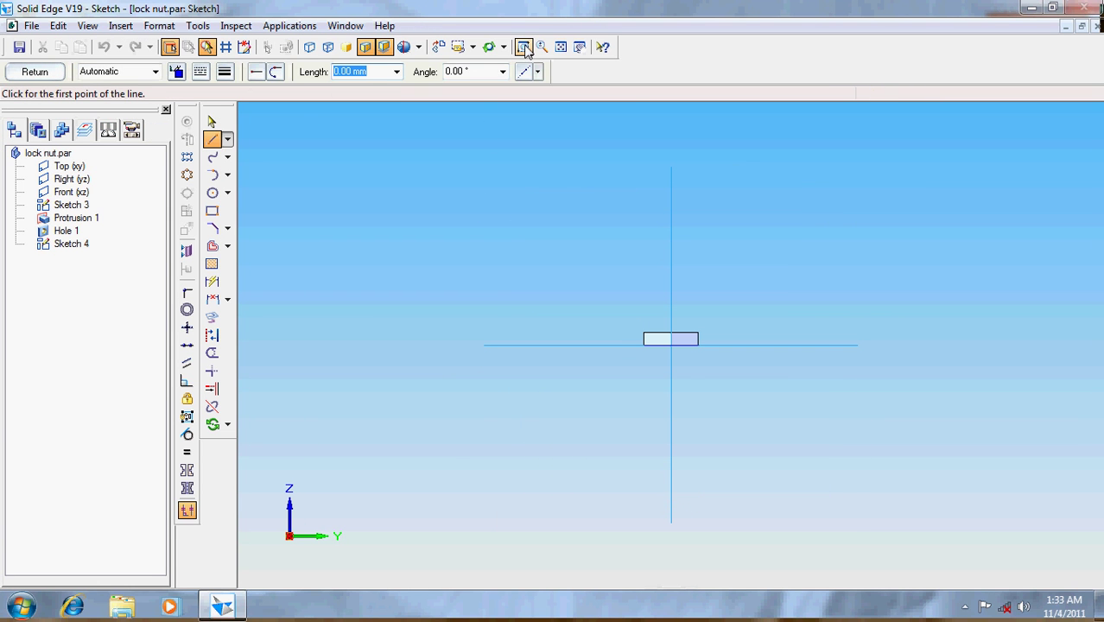
pyautogui.click(524, 47)
pyautogui.moveTo(651, 351); pyautogui.dragTo(718, 371)
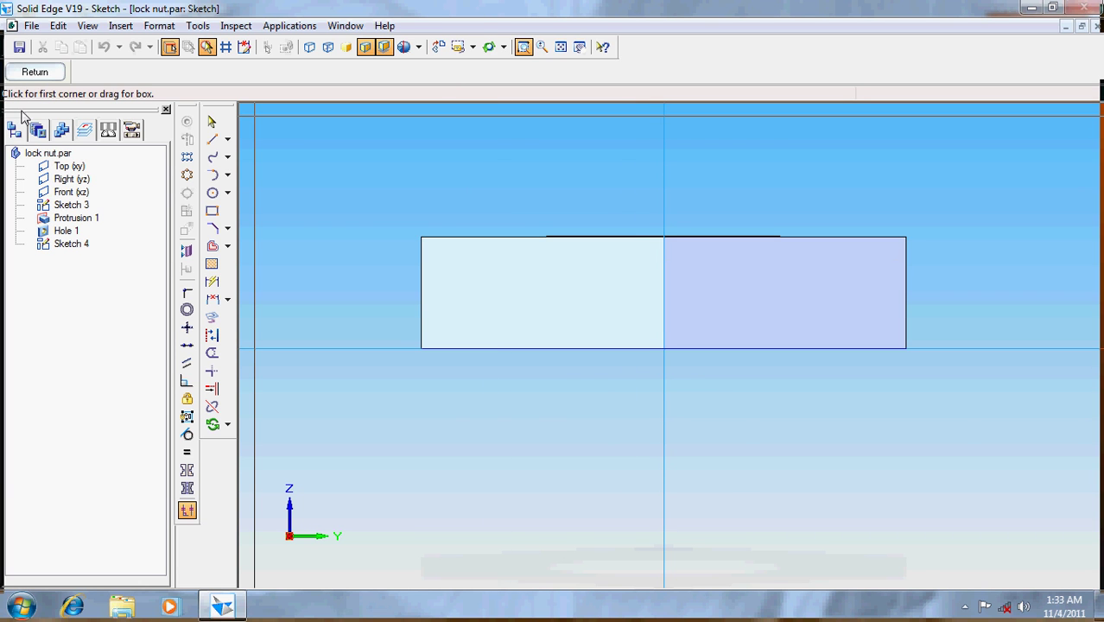
pyautogui.click(35, 73)
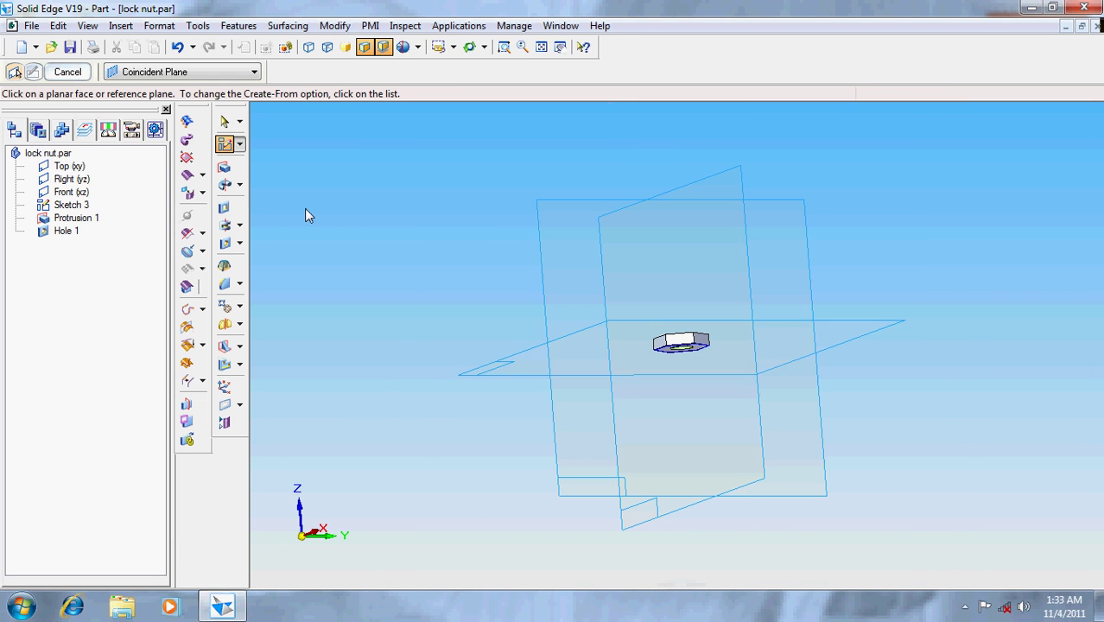
pyautogui.click(542, 234)
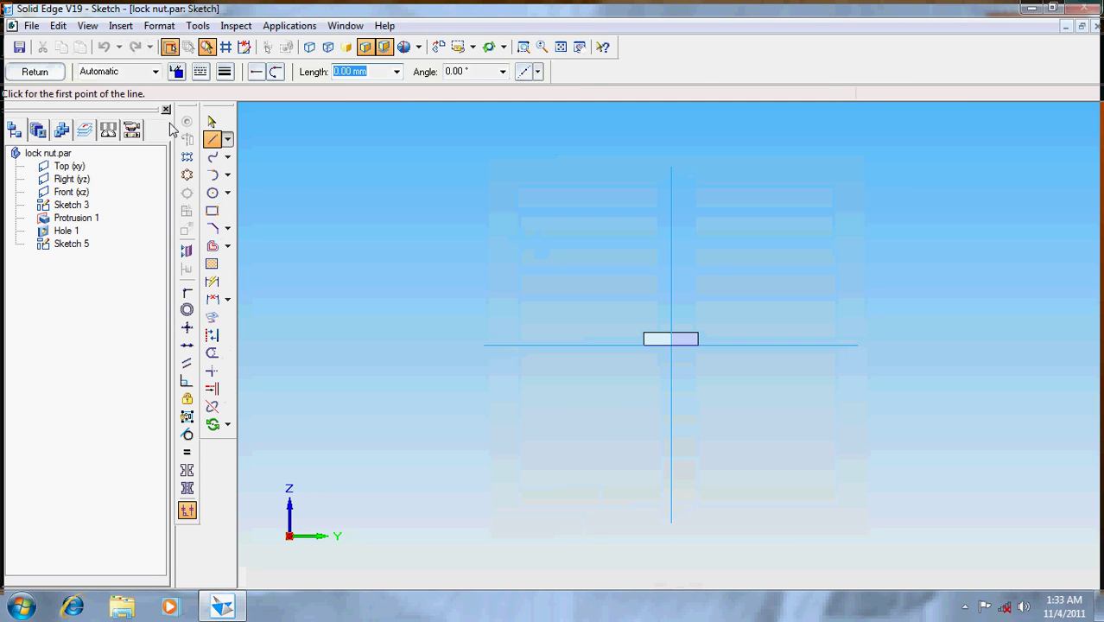
pyautogui.click(57, 74)
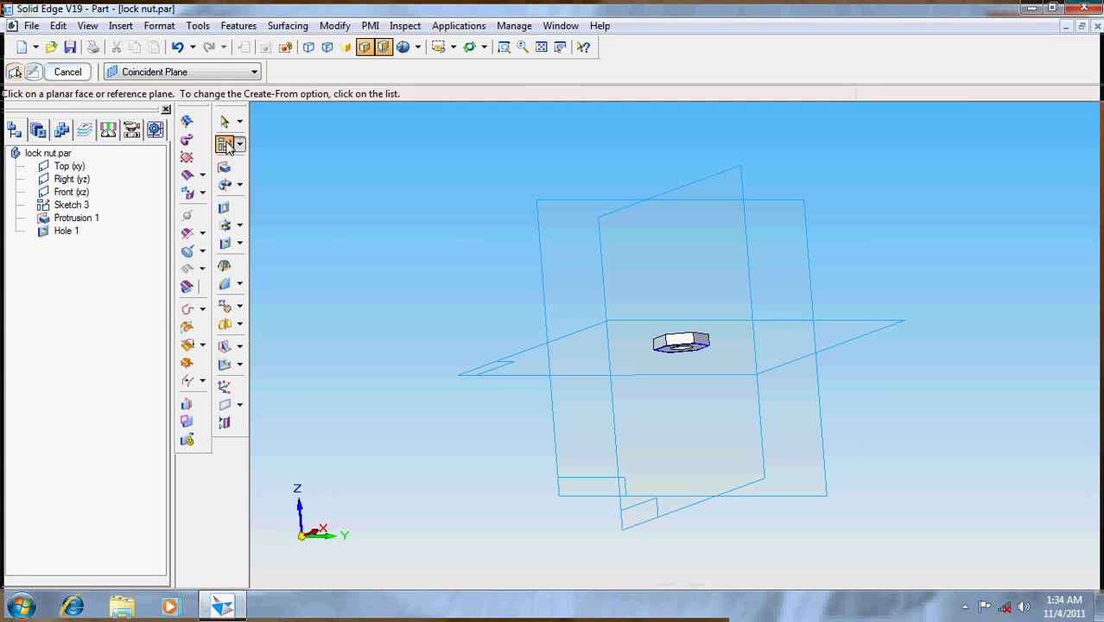
pyautogui.click(718, 195)
pyautogui.click(524, 46)
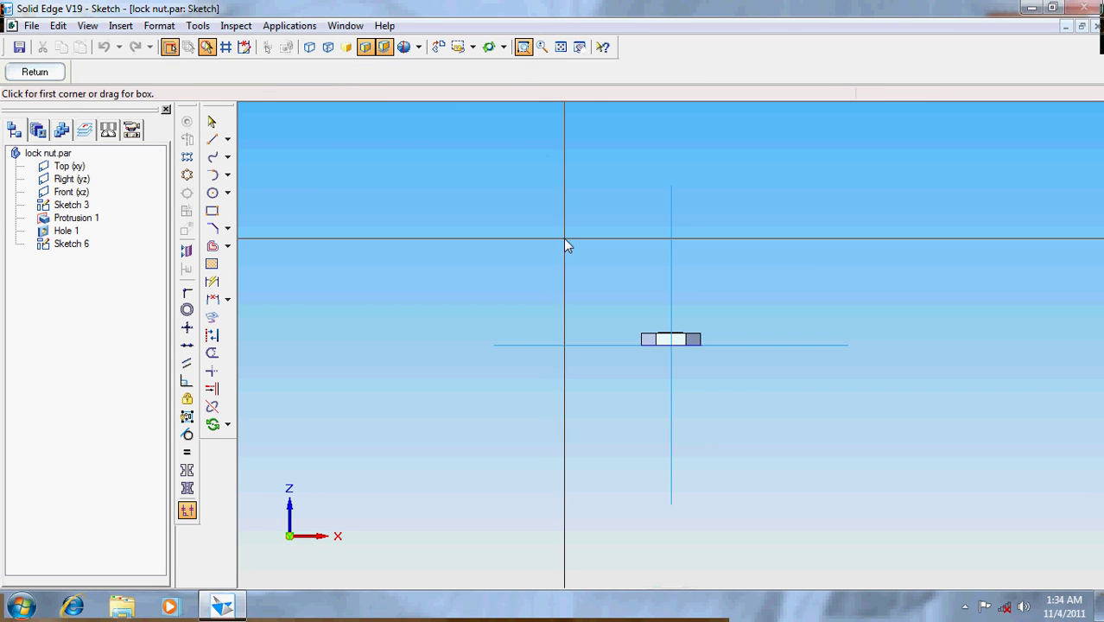
pyautogui.moveTo(628, 304); pyautogui.dragTo(710, 374)
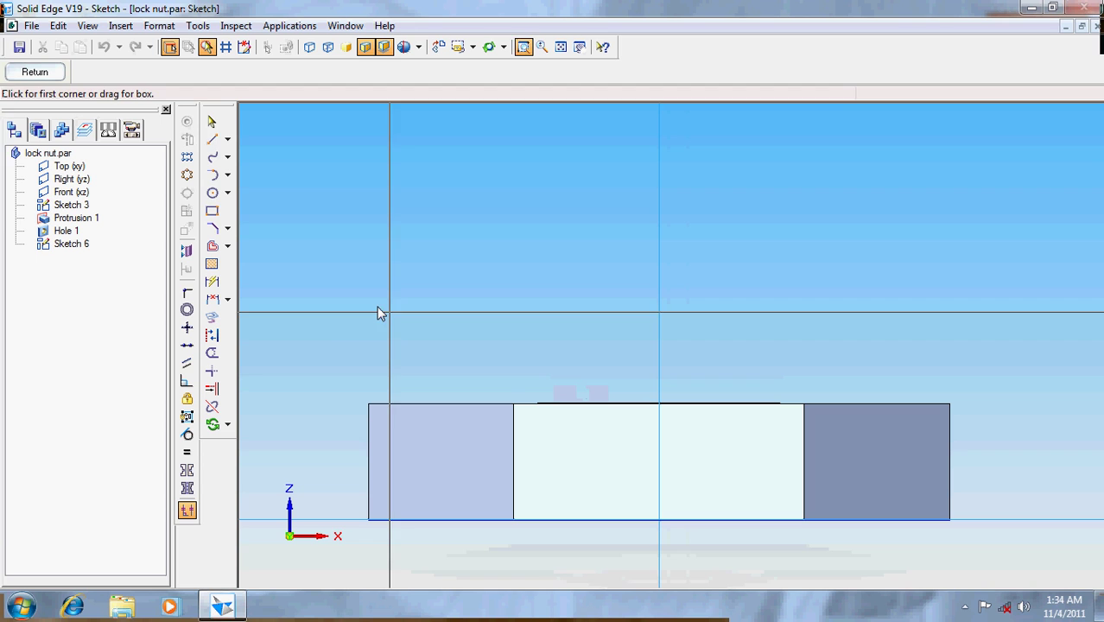
pyautogui.press('Escape')
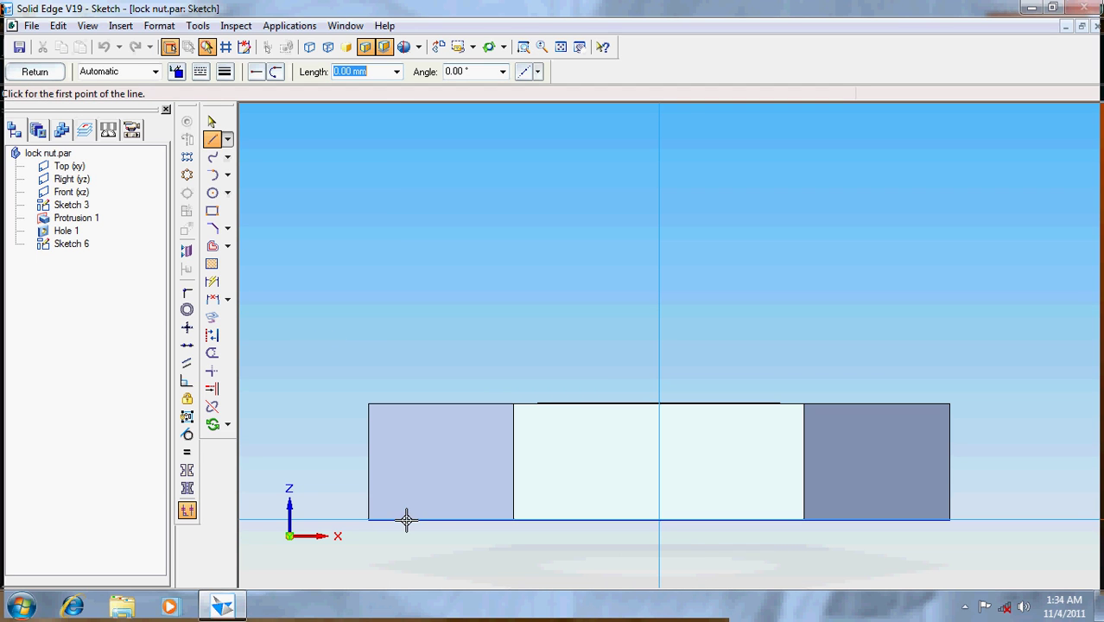
# Step: Draw the left vertical line, then bottom and top lines to the inner corner
pyautogui.click(368, 402)
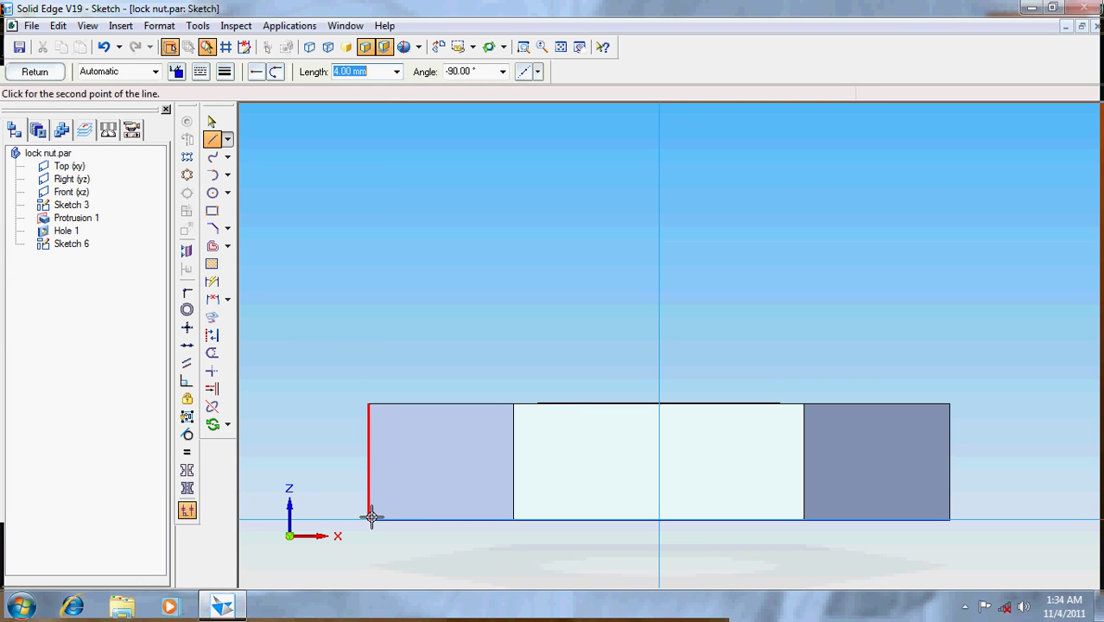
pyautogui.click(369, 519)
pyautogui.click(513, 518)
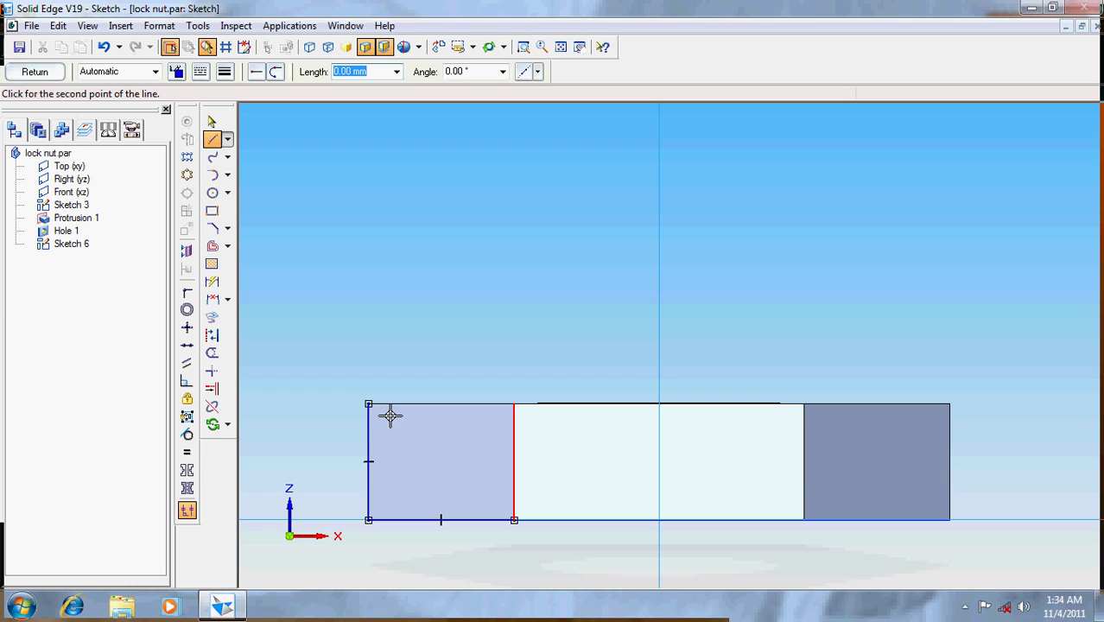
pyautogui.rightClick(379, 404)
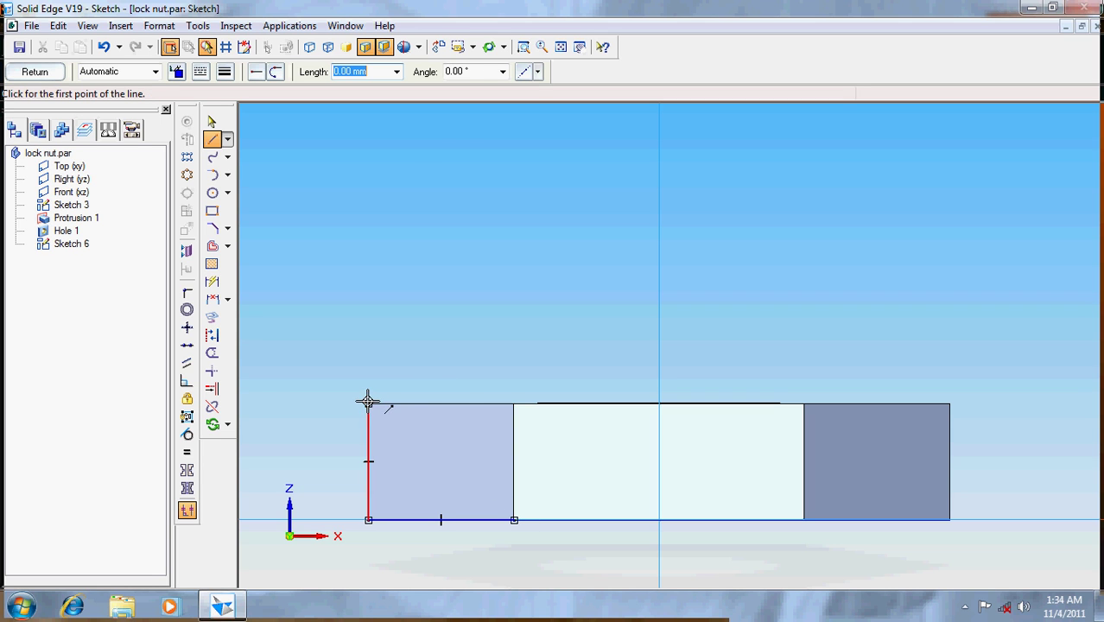
pyautogui.click(368, 403)
pyautogui.click(514, 403)
pyautogui.rightClick(275, 335)
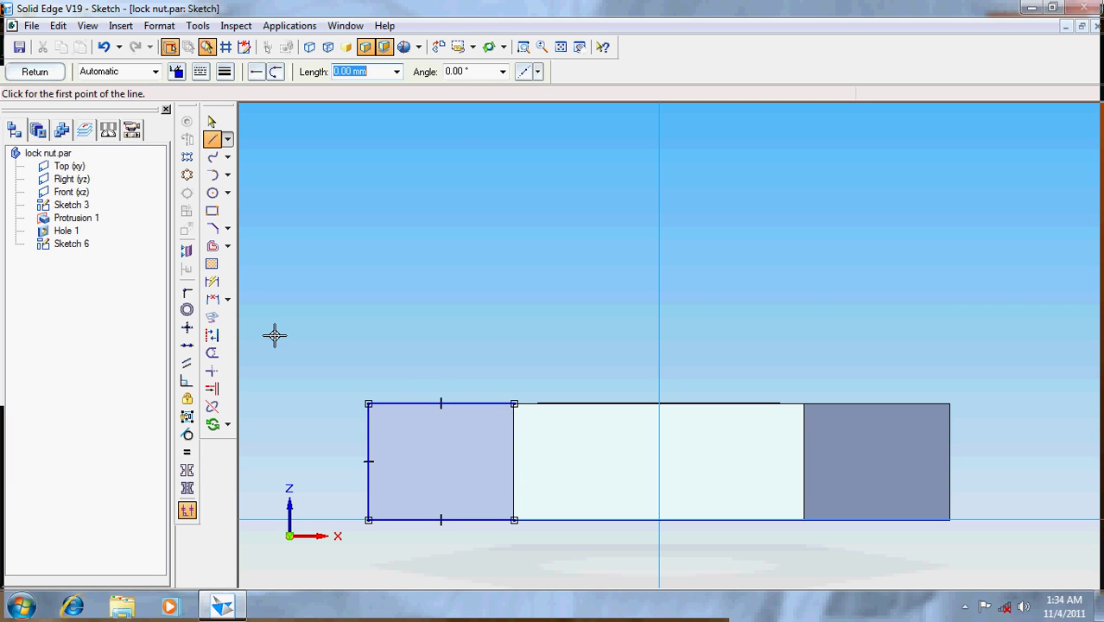
# Step: Chamfer the top-left corner between the left and top lines with 1.5 mm setbacks
pyautogui.click(211, 227)
pyautogui.click(368, 445)
pyautogui.click(394, 402)
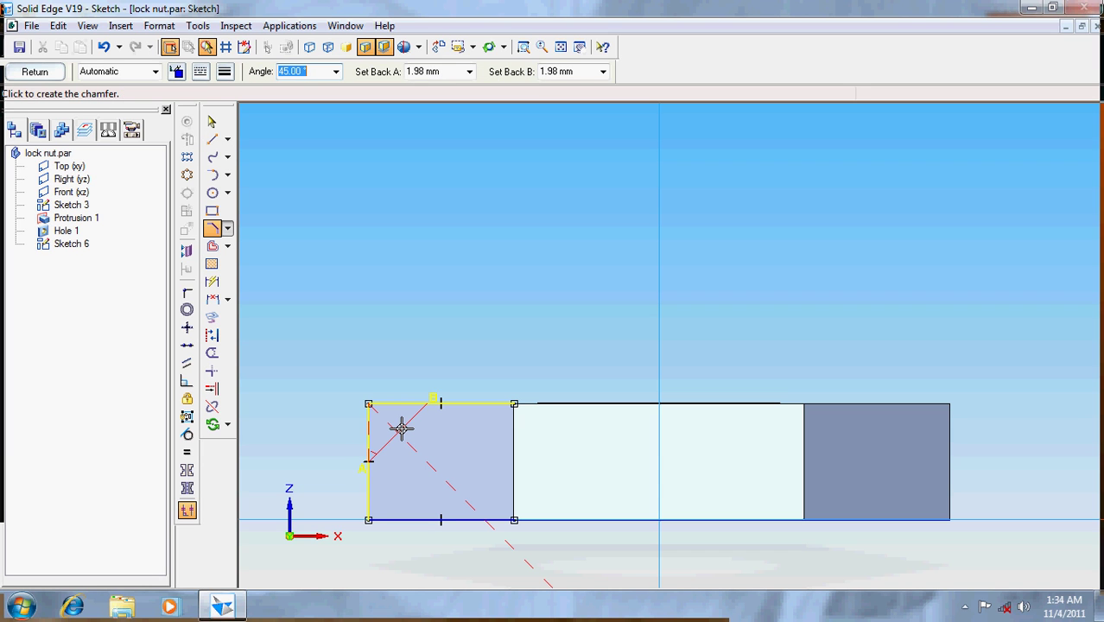
pyautogui.press('Tab')
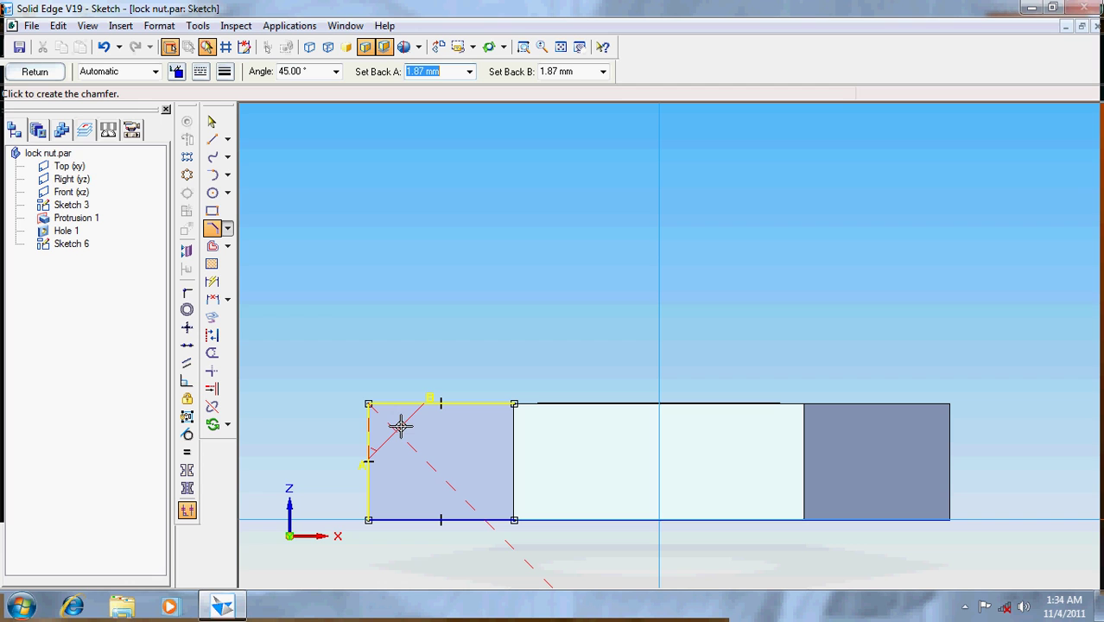
pyautogui.press('Tab')
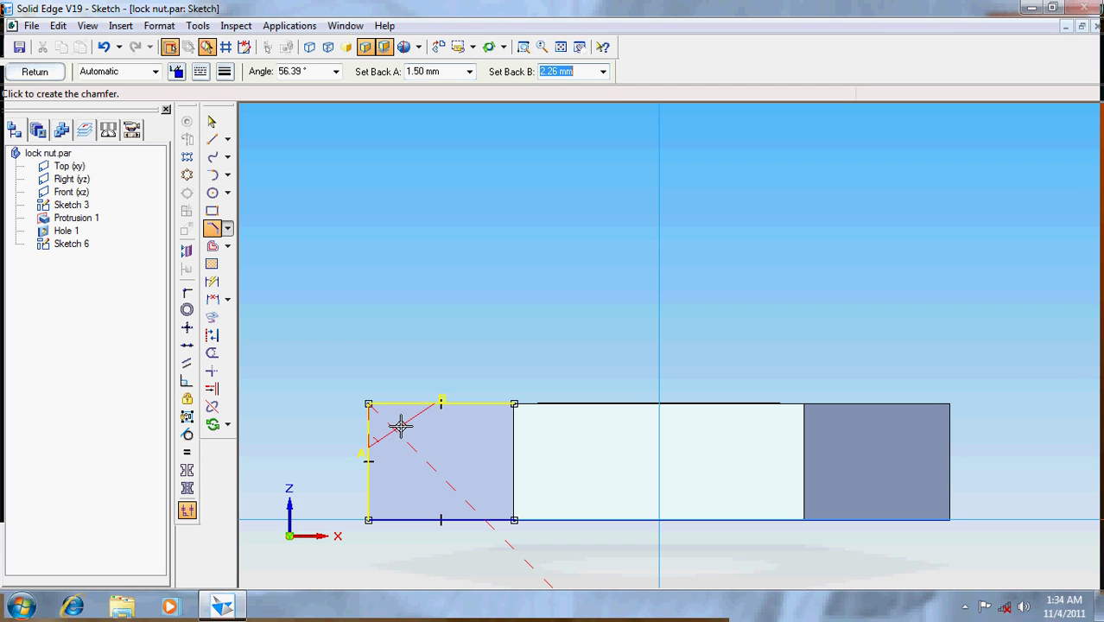
pyautogui.write('1.5')
pyautogui.press('Tab')
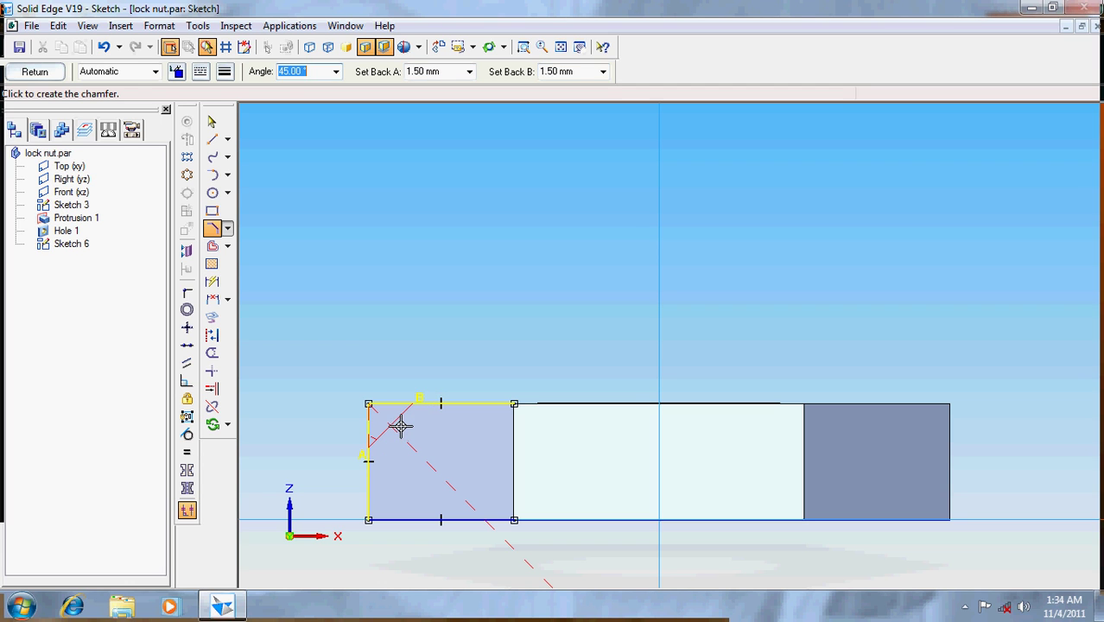
pyautogui.click(394, 425)
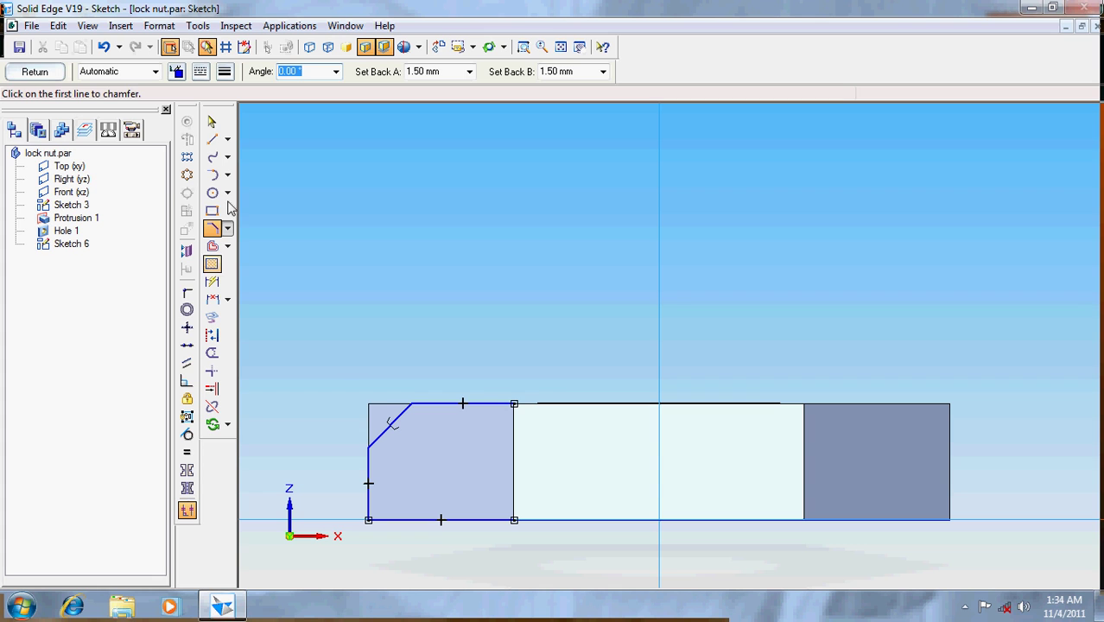
# Step: Chamfer the bottom-left corner between the left and bottom lines with 1.5 mm setbacks A and B
pyautogui.click(212, 228)
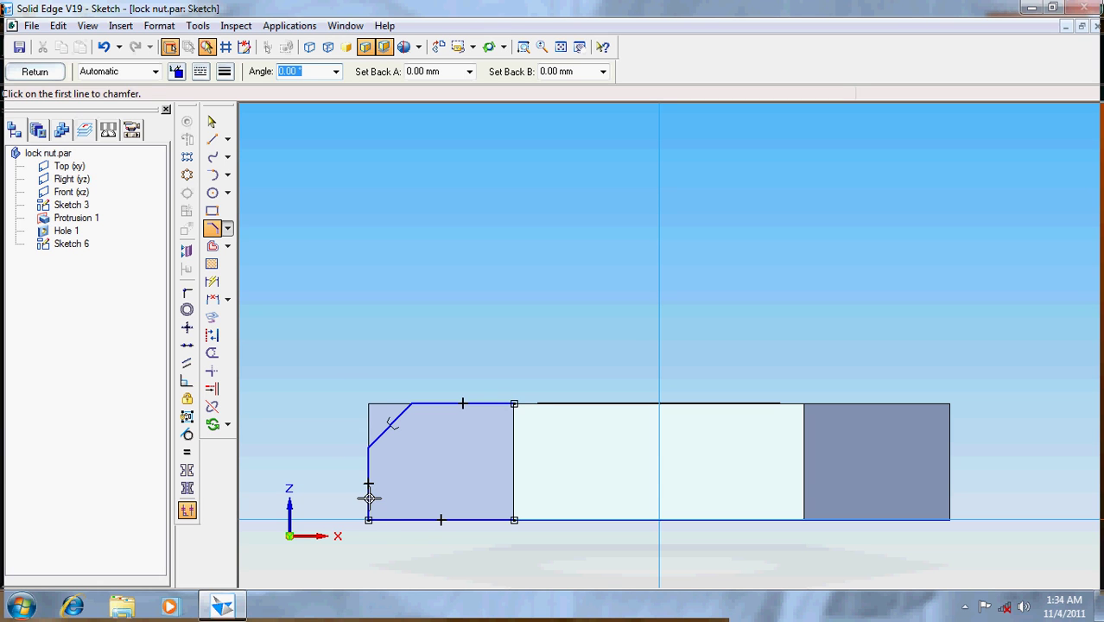
pyautogui.click(370, 493)
pyautogui.click(399, 518)
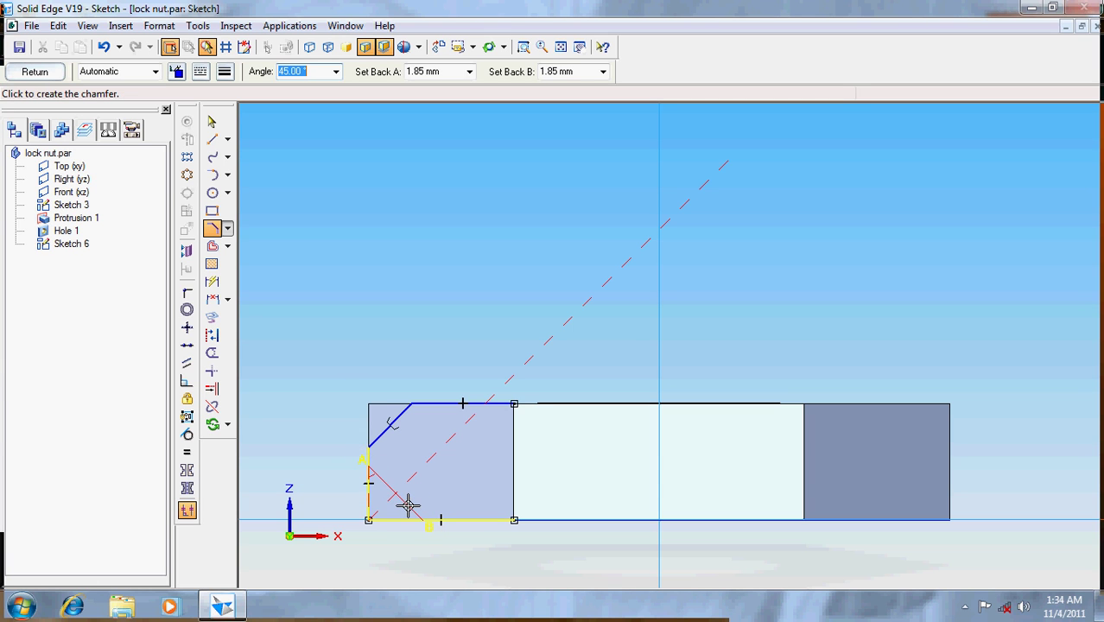
pyautogui.press('Tab')
pyautogui.write('1')
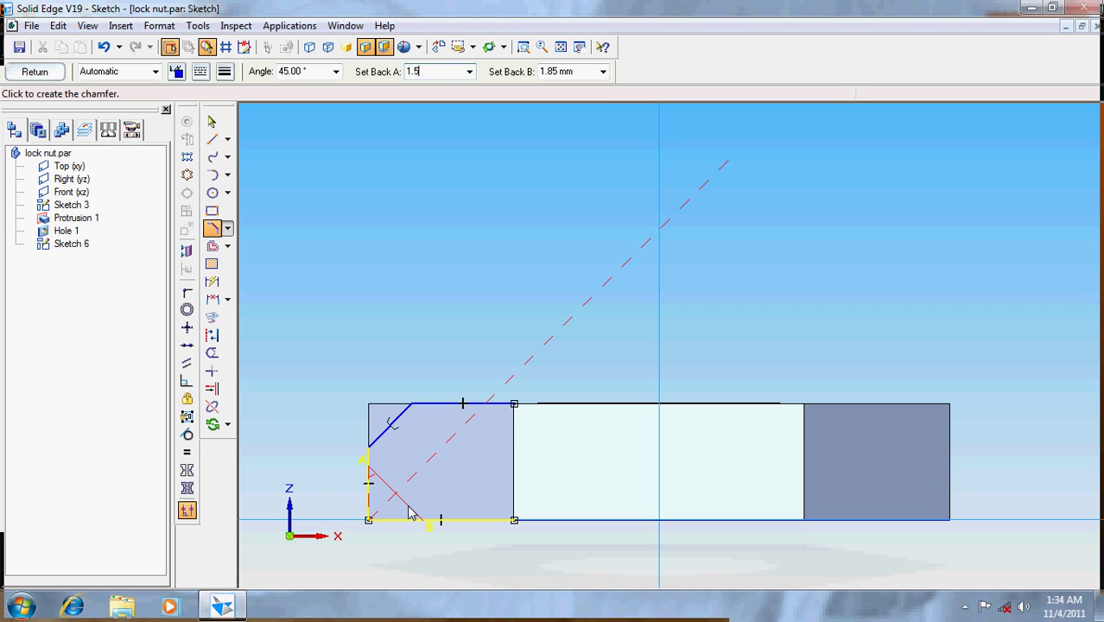
pyautogui.press('Tab')
pyautogui.write('1')
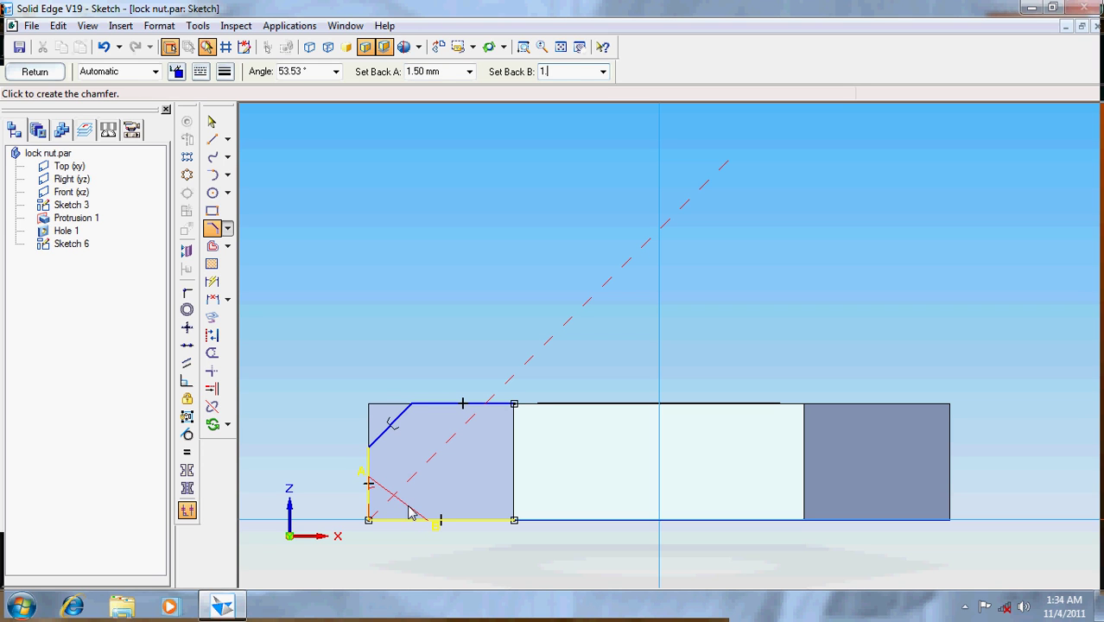
pyautogui.write('.5')
pyautogui.press('Tab')
pyautogui.click(400, 506)
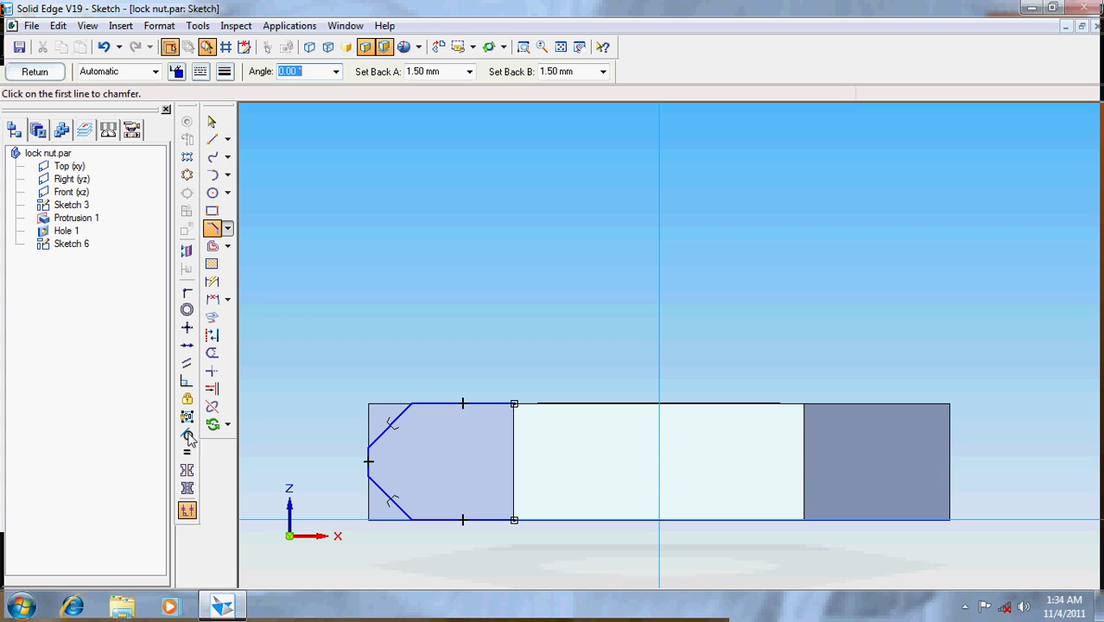
# Step: Trim away the leftover left vertical segment and the extra top and bottom segments
pyautogui.click(212, 352)
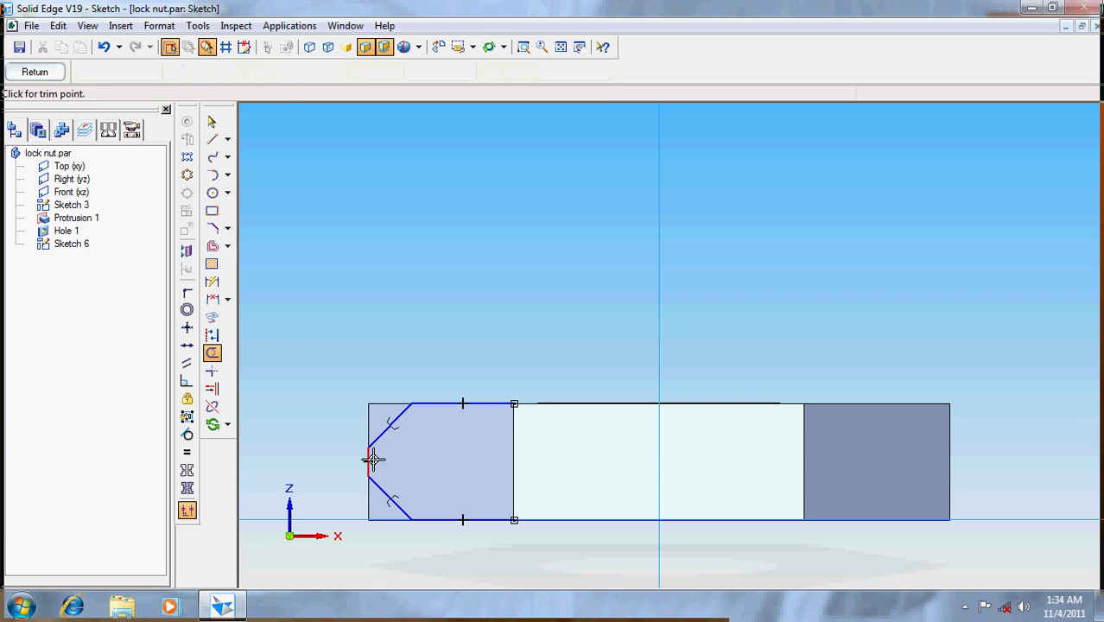
pyautogui.moveTo(394, 459); pyautogui.dragTo(298, 459)
pyautogui.moveTo(440, 384); pyautogui.dragTo(455, 411)
pyautogui.moveTo(484, 615); pyautogui.dragTo(476, 617)
# Step: Draw the top, left and bottom edge lines connecting both chamfers to the left corners
pyautogui.click(211, 139)
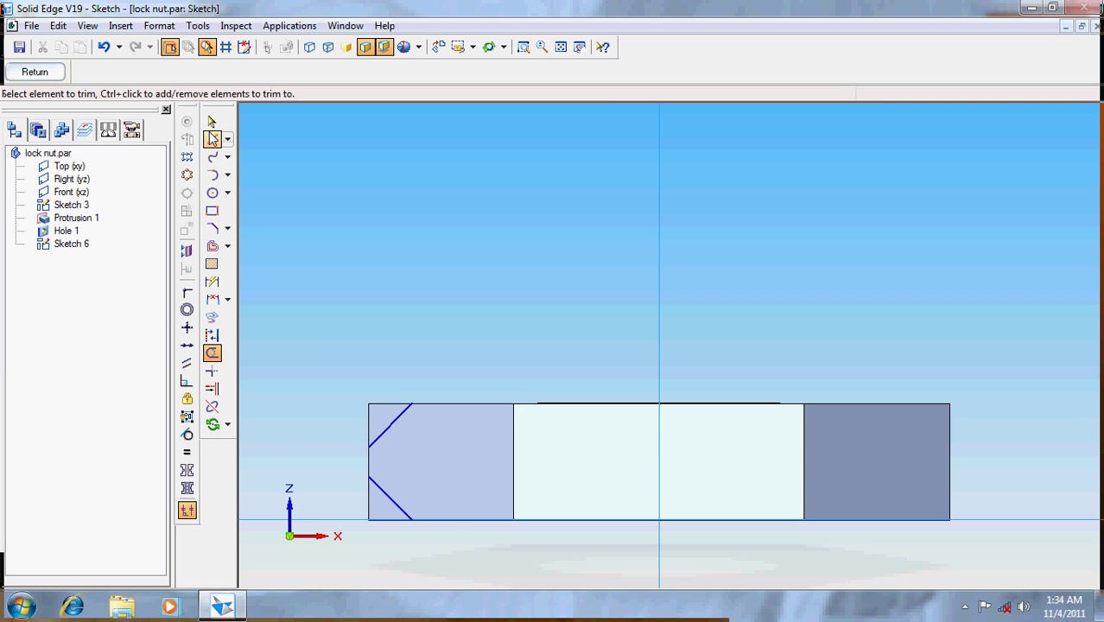
pyautogui.click(405, 403)
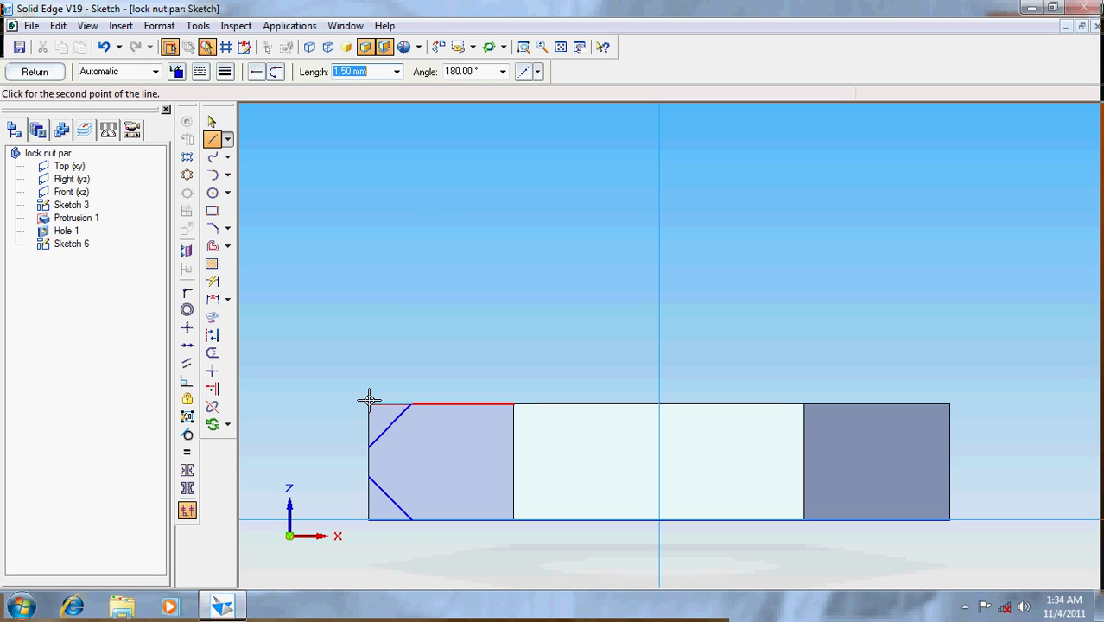
pyautogui.click(369, 404)
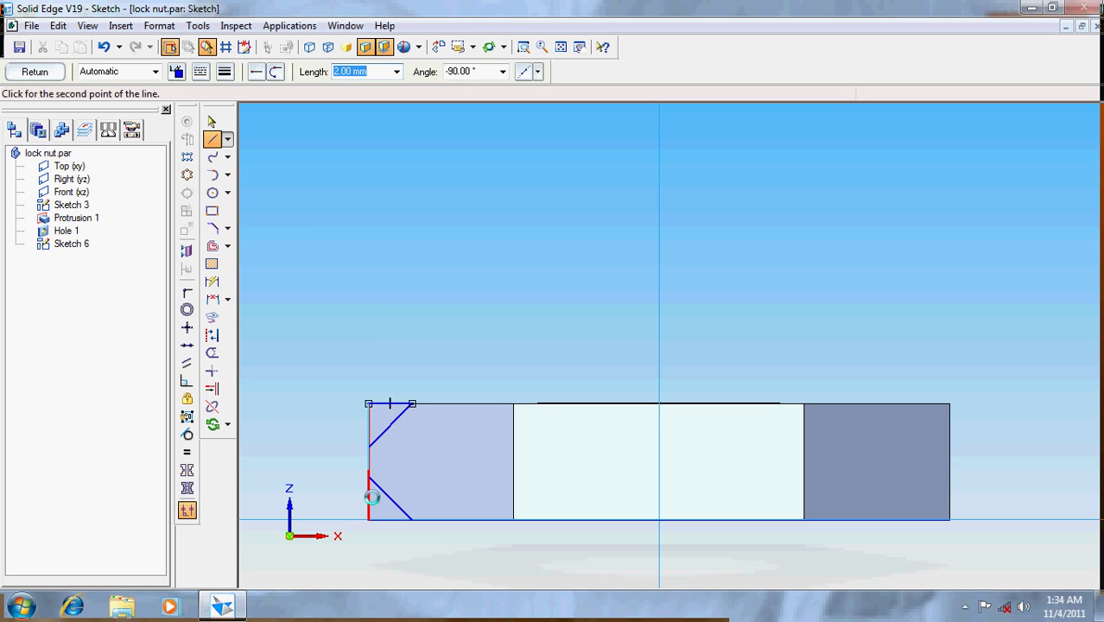
pyautogui.click(369, 520)
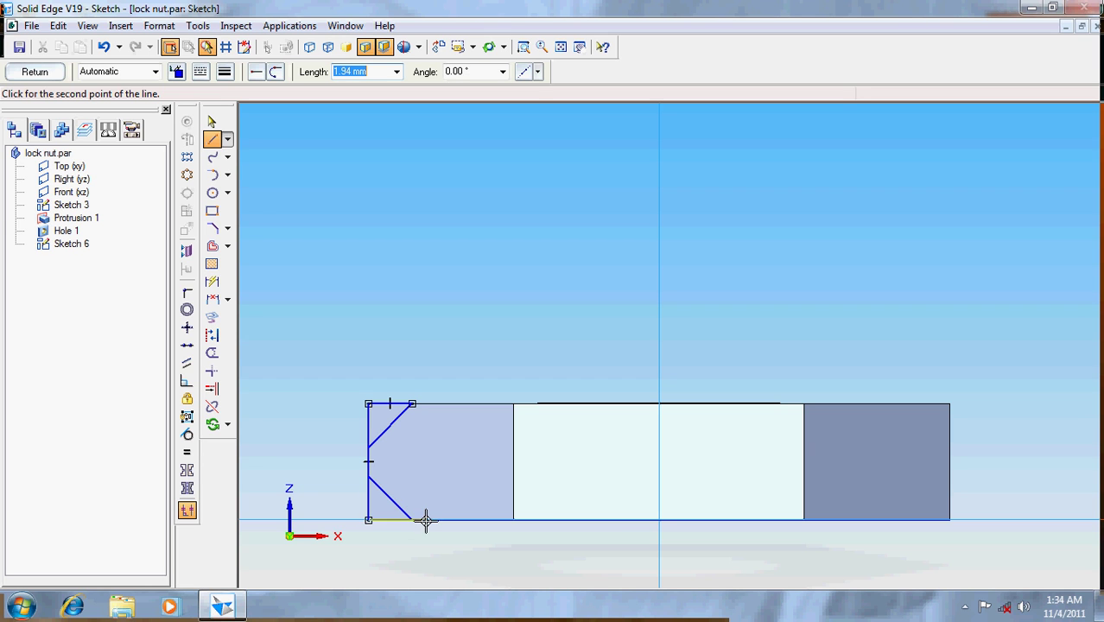
pyautogui.click(410, 518)
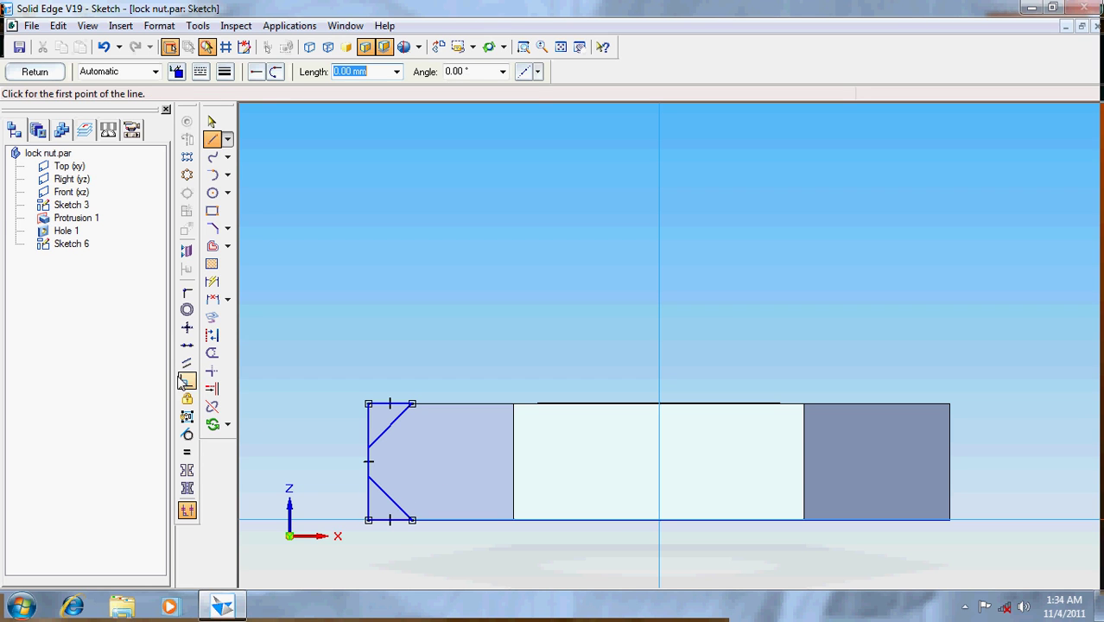
# Step: Trim the middle of the left edge line and exit Sketch 6 to the part
pyautogui.click(211, 352)
pyautogui.click(347, 459)
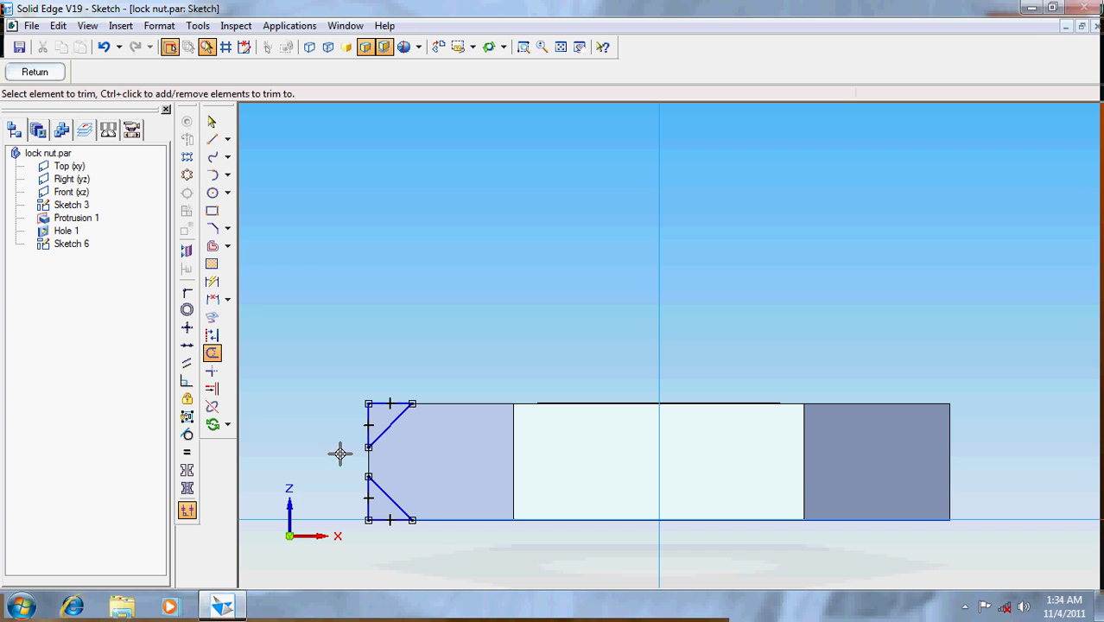
pyautogui.click(35, 72)
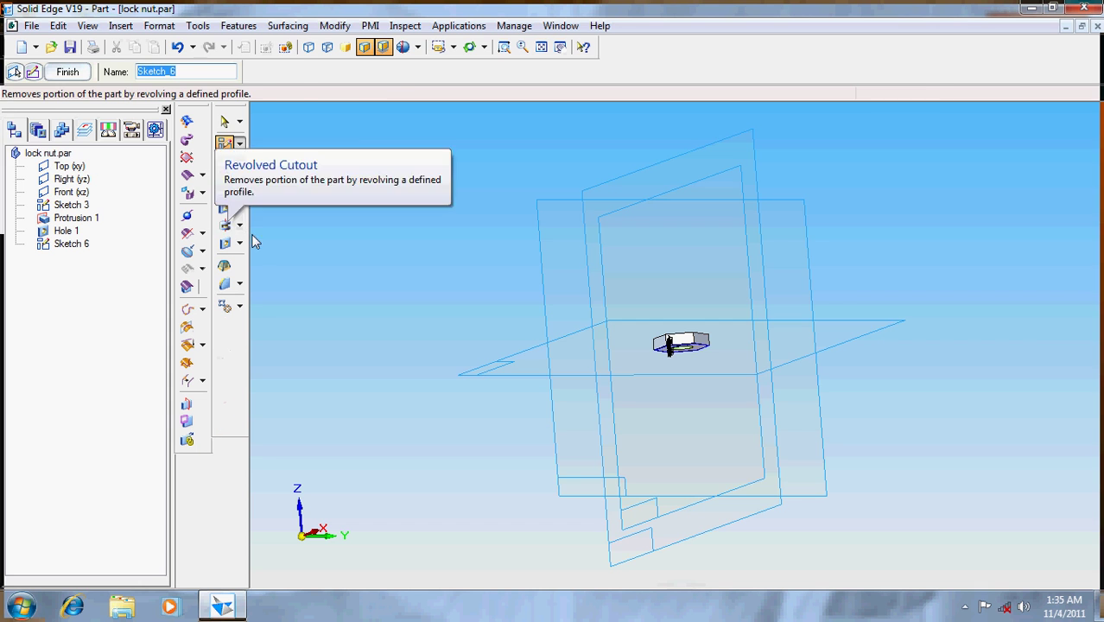
# Step: Start a revolved cutout sketched on the Front (xz) plane and zoom in on the nut profile
pyautogui.click(227, 224)
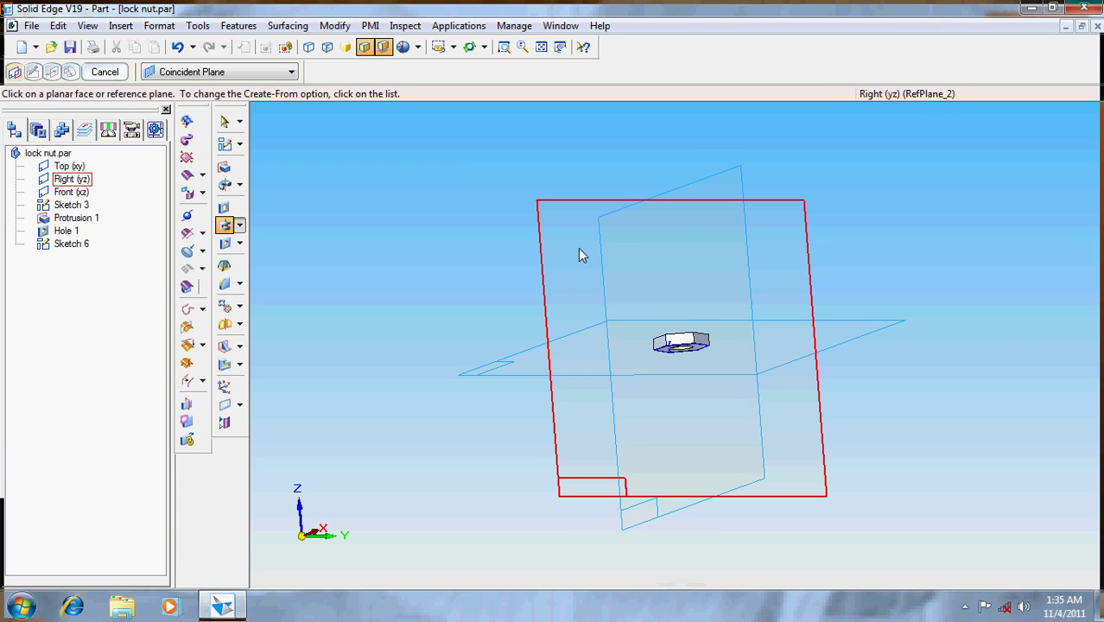
pyautogui.click(596, 262)
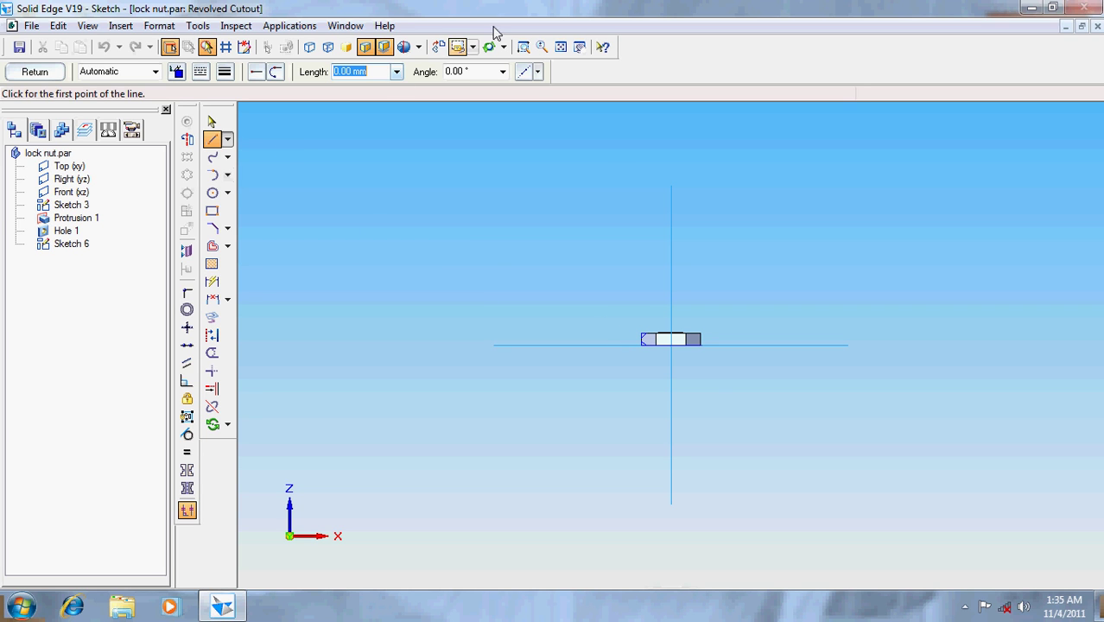
pyautogui.click(523, 46)
pyautogui.moveTo(621, 289); pyautogui.dragTo(717, 375)
pyautogui.moveTo(480, 287)
pyautogui.mouseDown()
pyautogui.moveTo(883, 520)
pyautogui.moveTo(906, 505)
pyautogui.mouseUp()
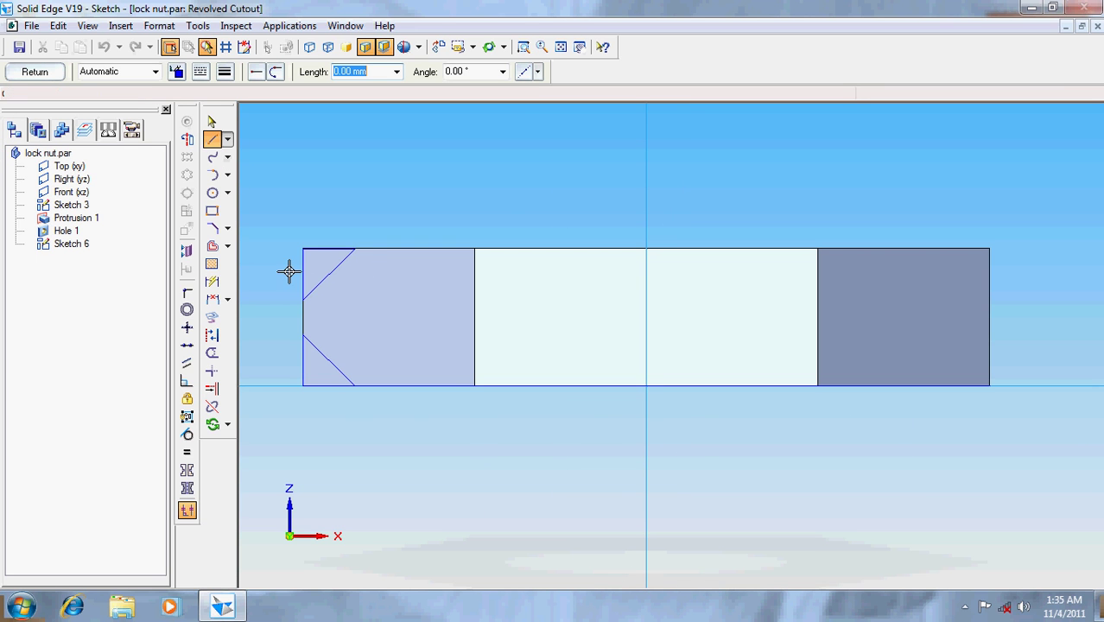
# Step: Draw the upper chamfer triangle at the nut's top-left edge
pyautogui.click(302, 300)
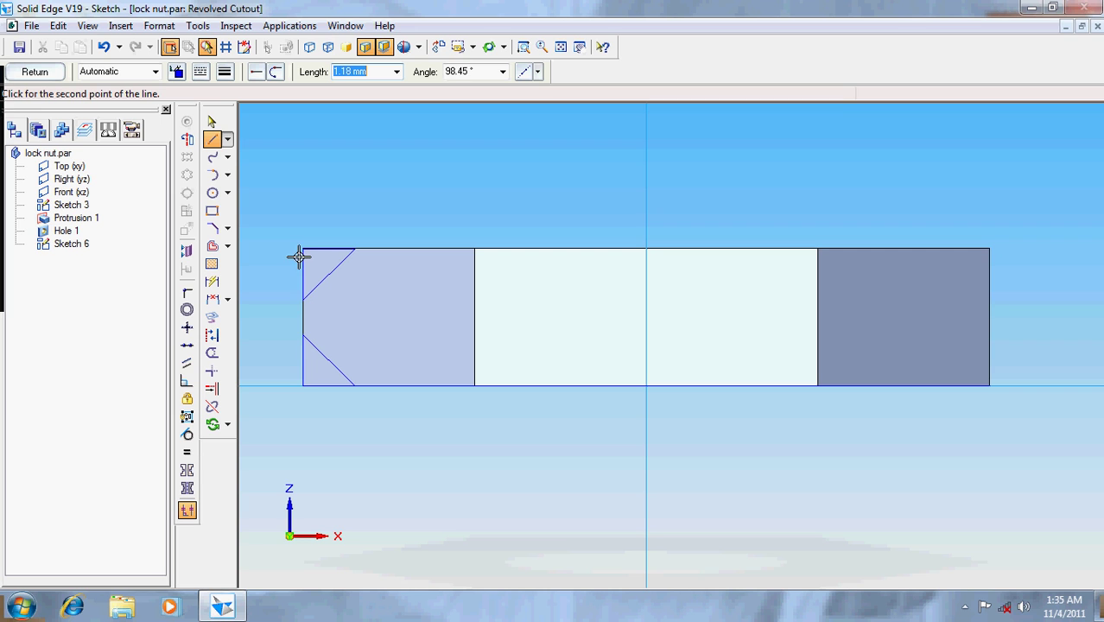
pyautogui.click(303, 249)
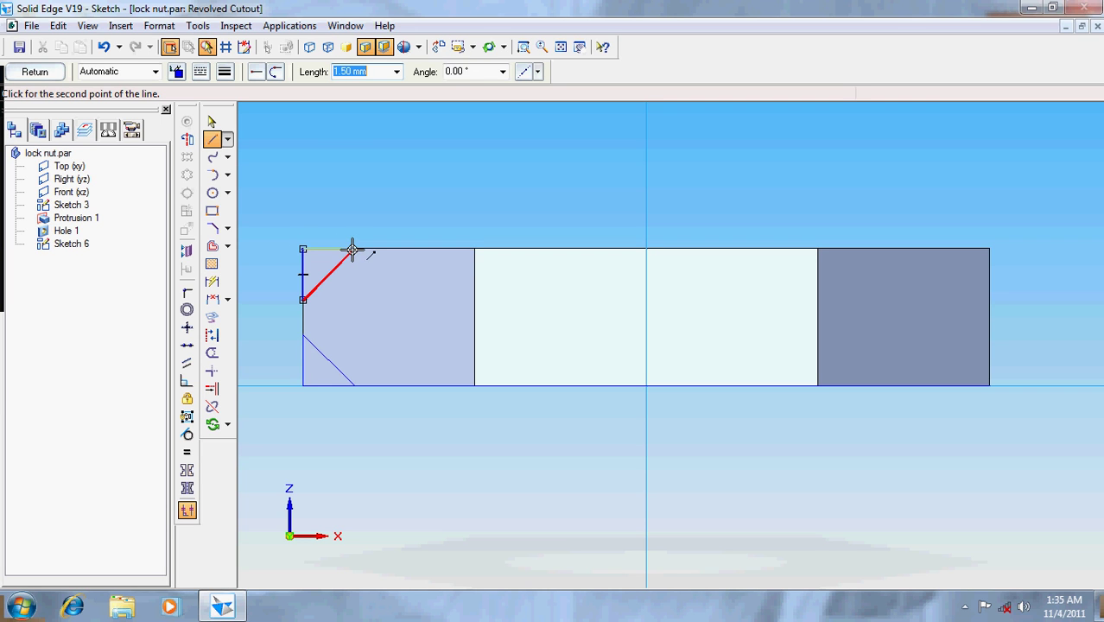
pyautogui.click(354, 249)
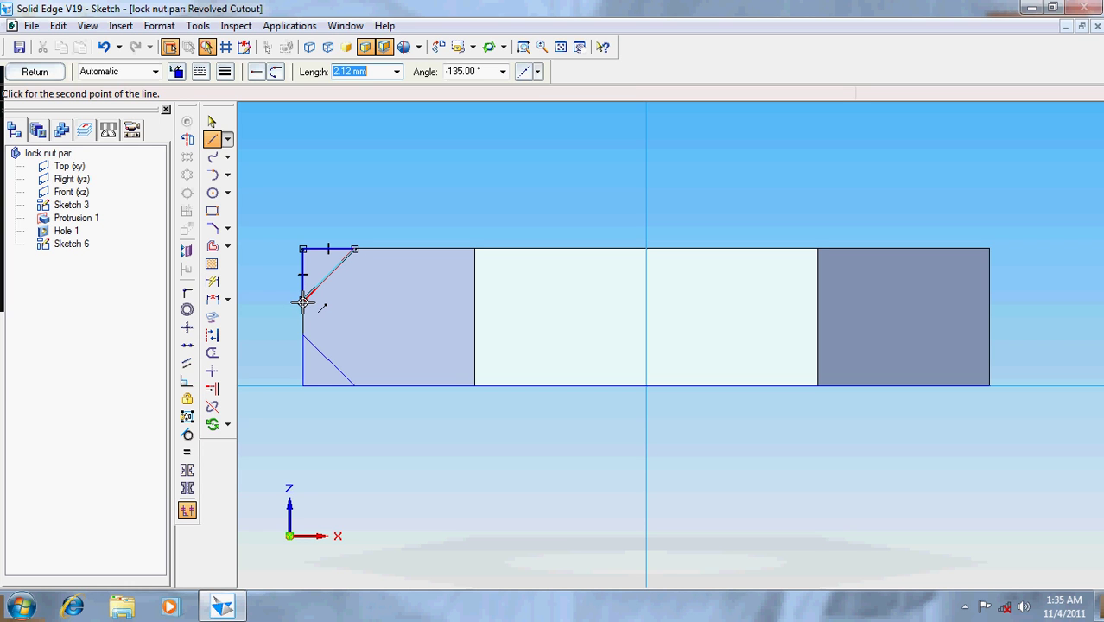
pyautogui.click(302, 300)
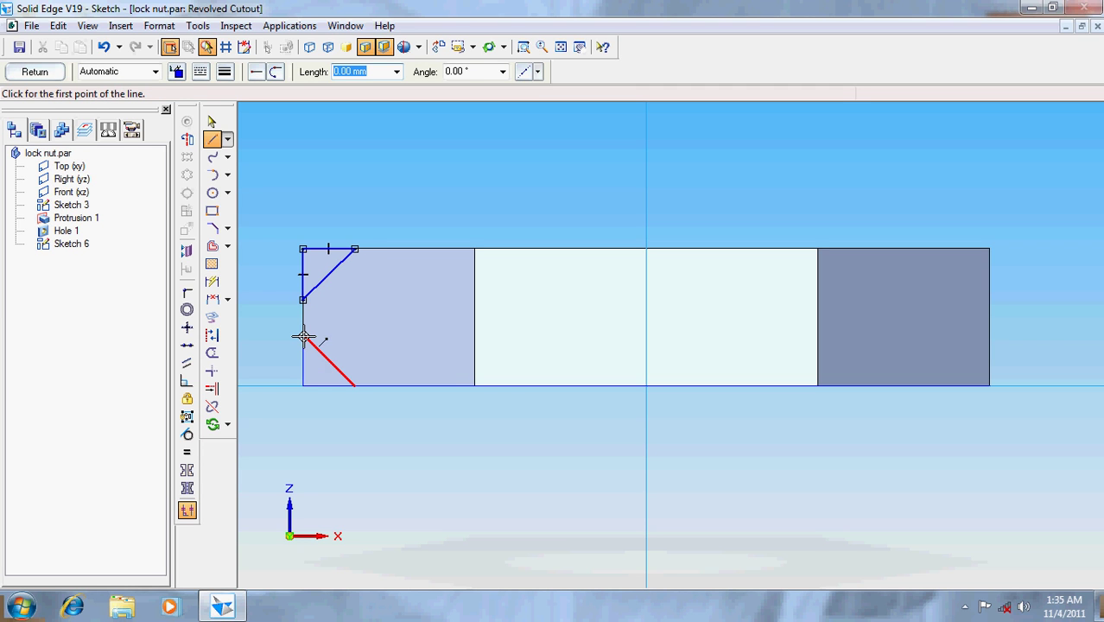
# Step: Draw the lower chamfer triangle at the bottom-left edge and finish the profile sketch
pyautogui.click(303, 337)
pyautogui.click(354, 386)
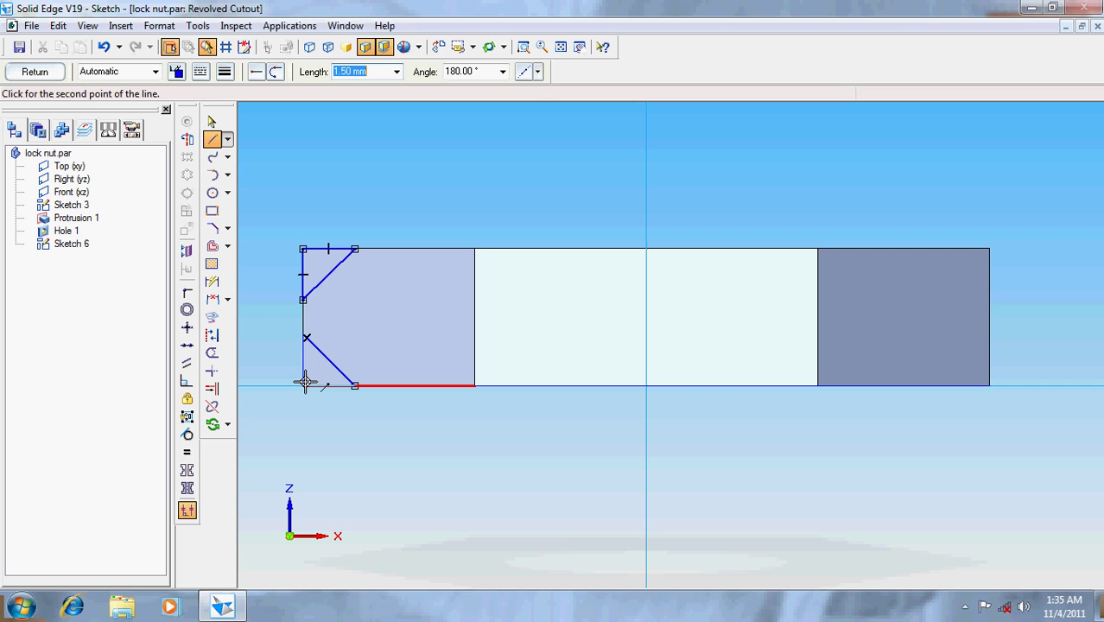
pyautogui.click(303, 386)
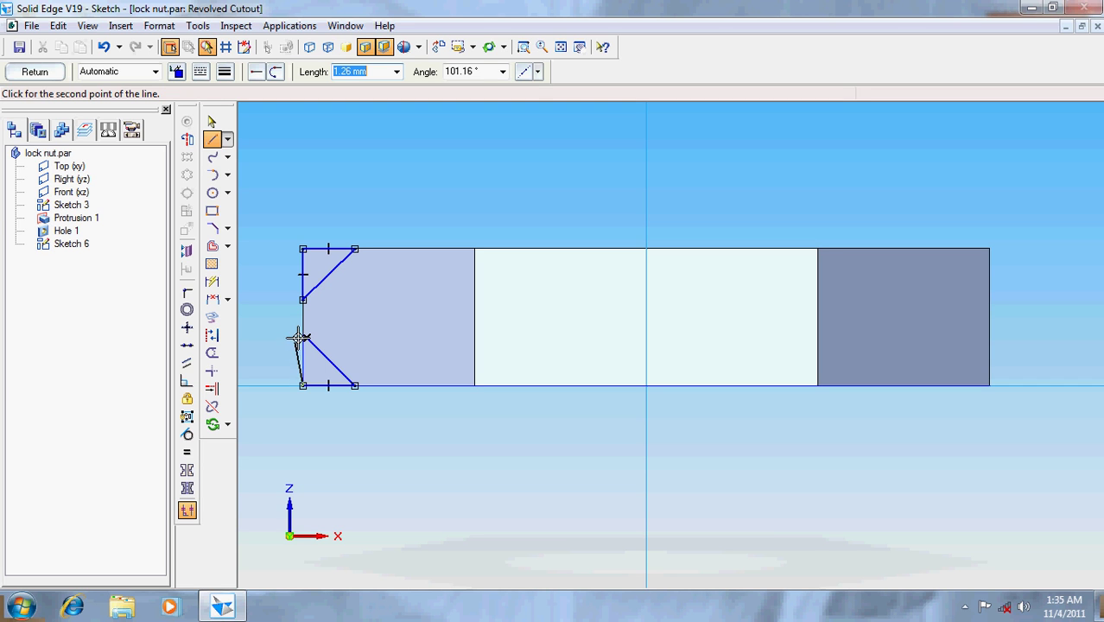
pyautogui.click(303, 336)
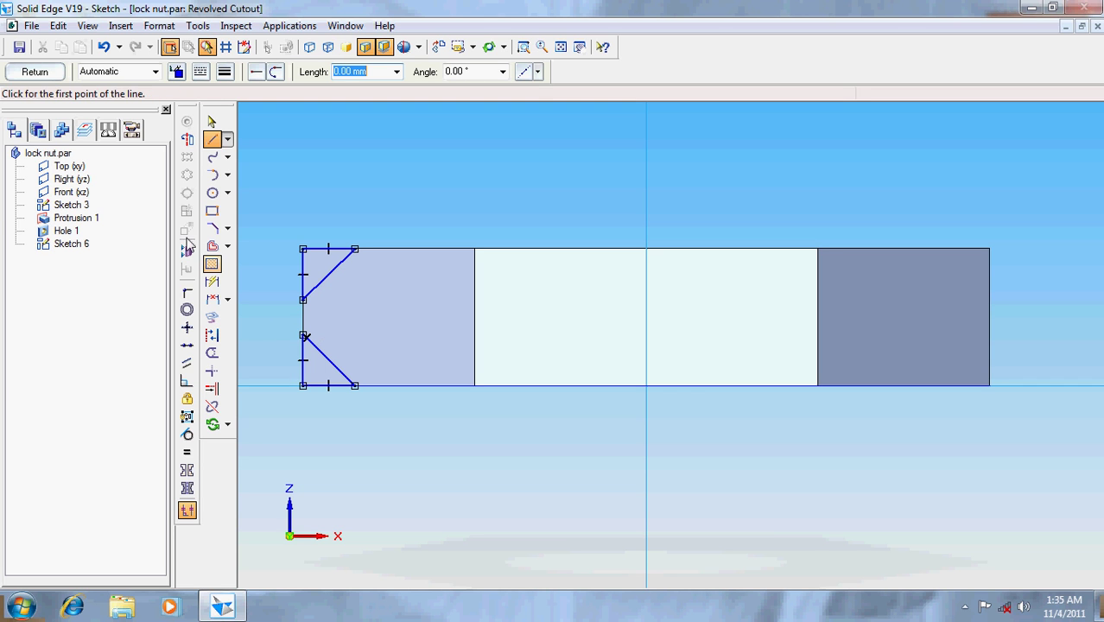
pyautogui.click(16, 72)
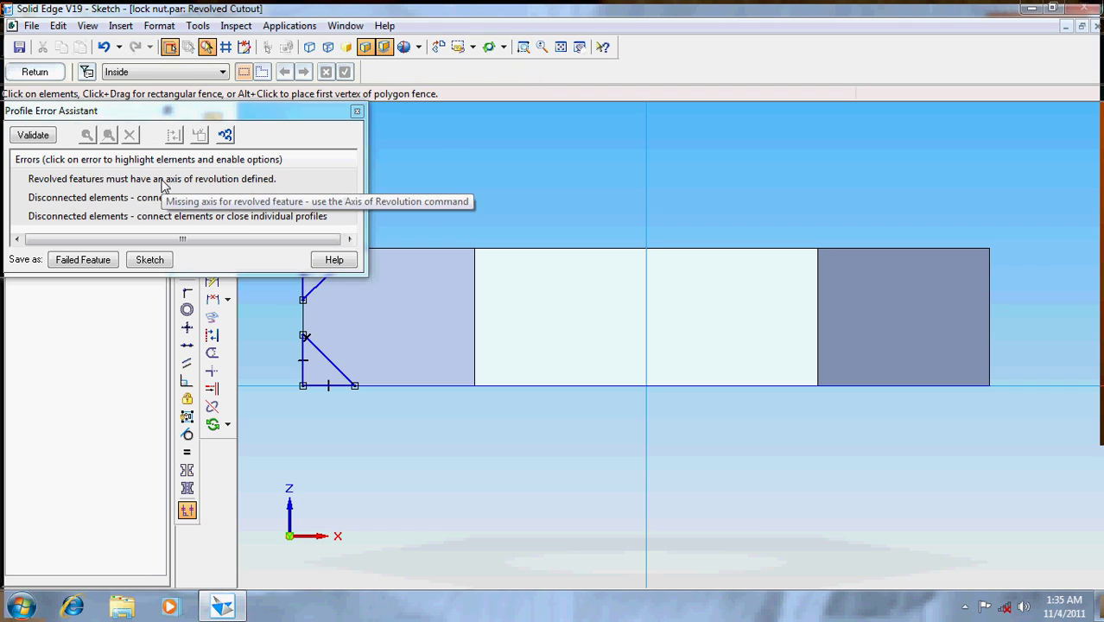
# Step: Review the missing-axis and disconnected-elements errors, then close the Profile Error Assistant
pyautogui.click(147, 179)
pyautogui.click(147, 198)
pyautogui.click(147, 216)
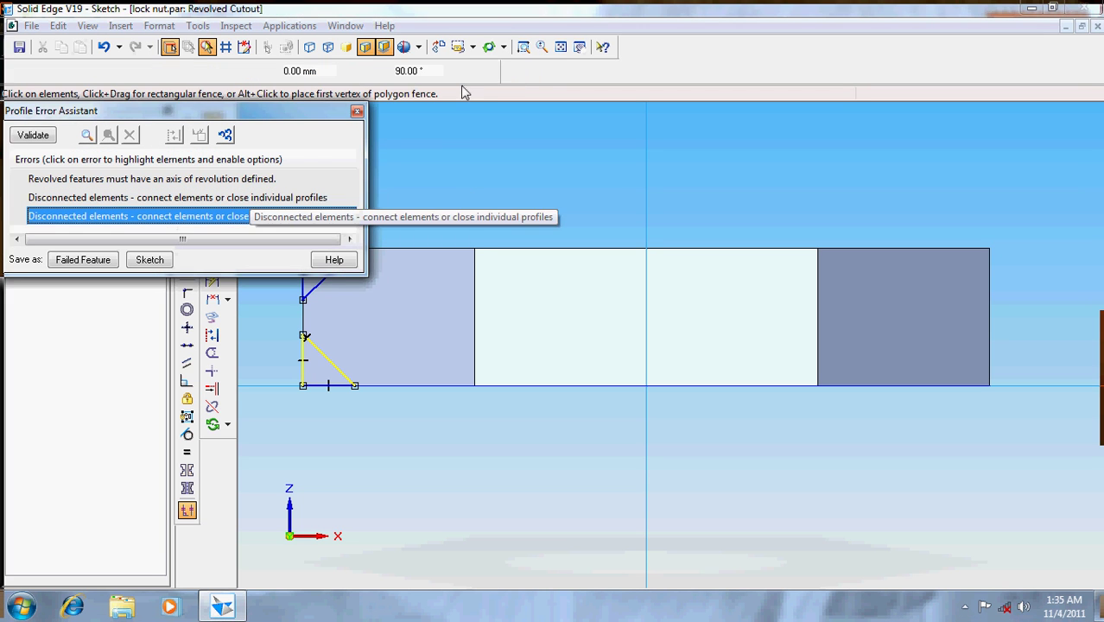
pyautogui.click(356, 111)
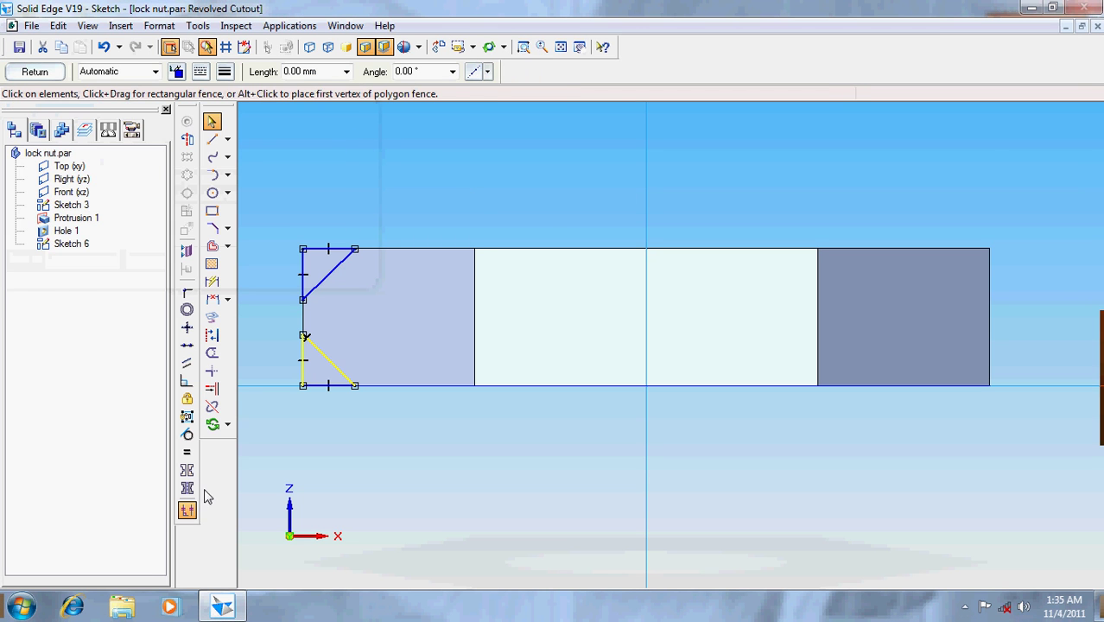
# Step: Join the lower and upper diagonals to the left line with Trim Corner
pyautogui.click(211, 371)
pyautogui.click(319, 352)
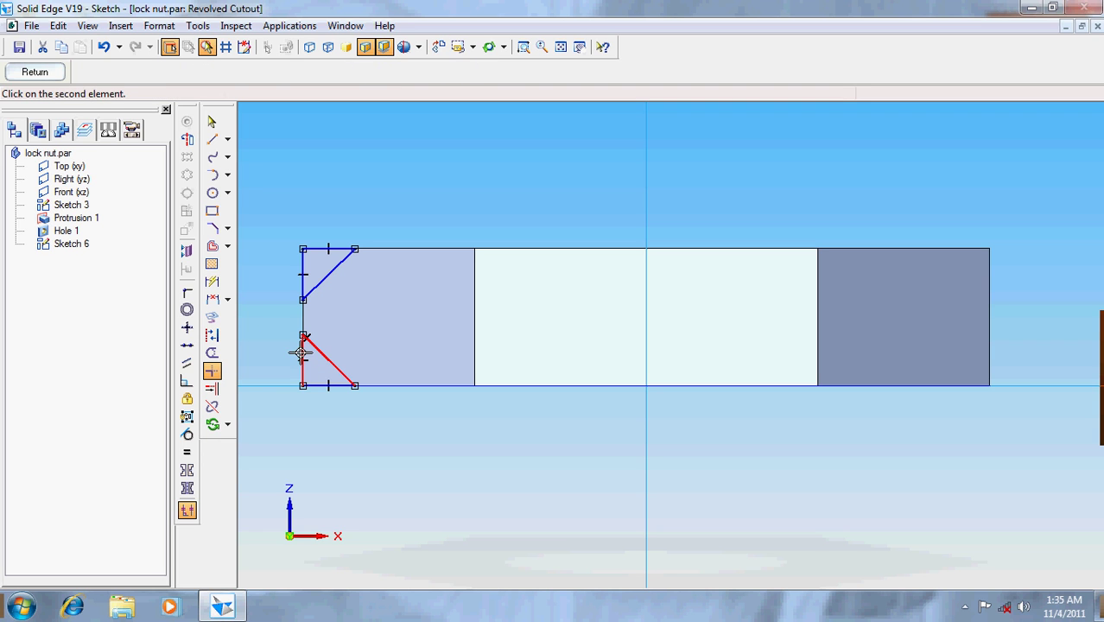
pyautogui.click(303, 354)
pyautogui.click(313, 284)
pyautogui.click(302, 288)
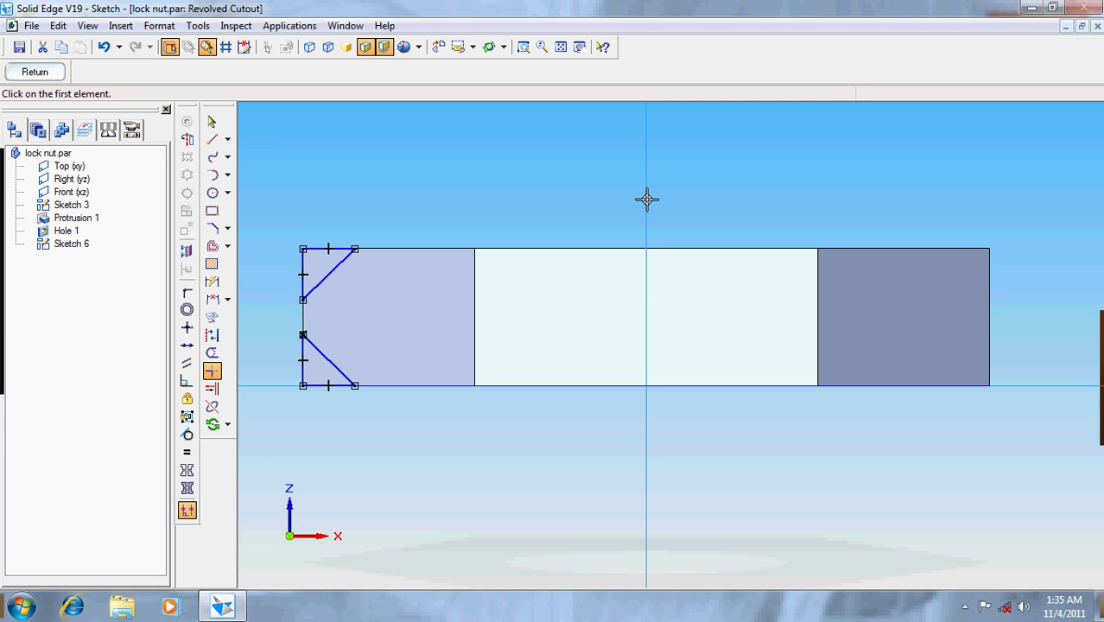
pyautogui.press('Escape')
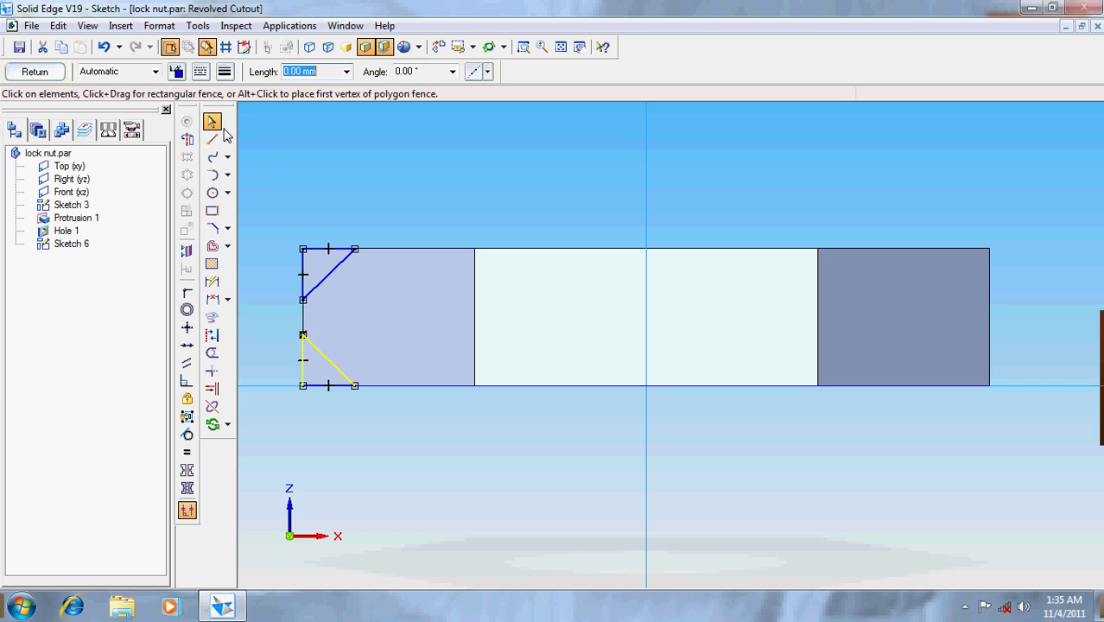
# Step: Make the centre vertical line the axis of revolution and finish the profile
pyautogui.click(187, 139)
pyautogui.click(645, 164)
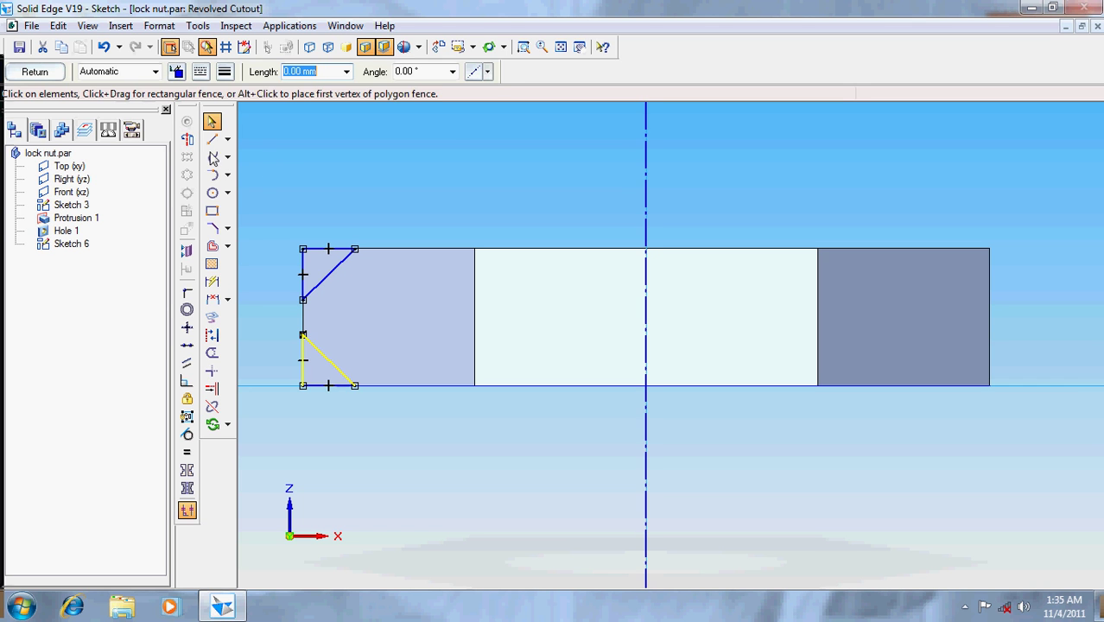
pyautogui.click(33, 72)
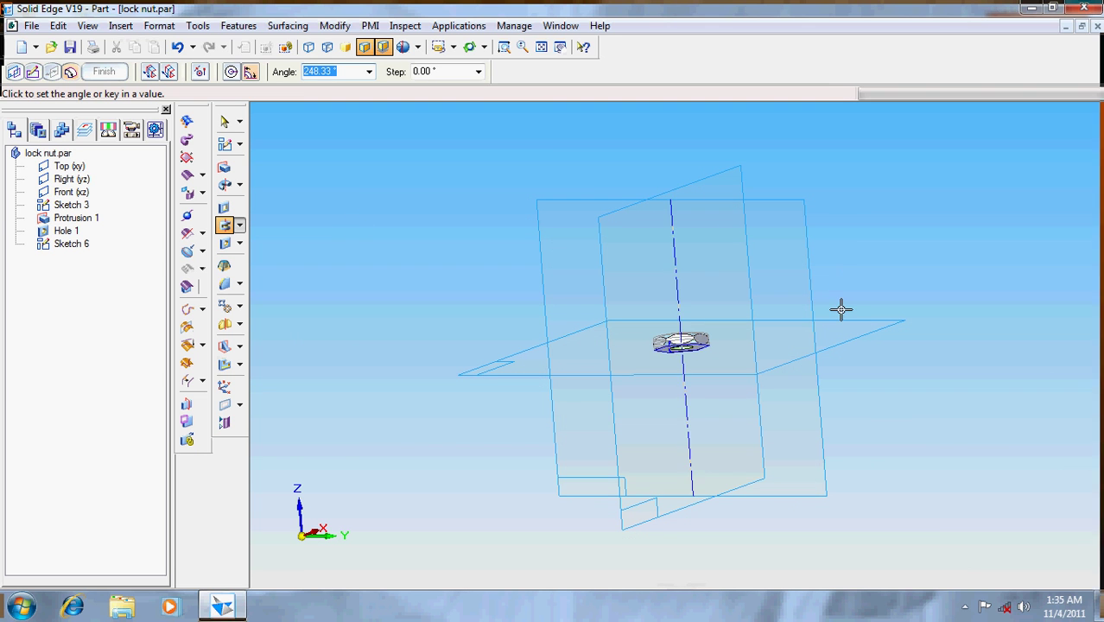
# Step: Revolve the chamfer profile 360° to create Cutout 2, then return to Select
pyautogui.click(231, 72)
pyautogui.press('Return')
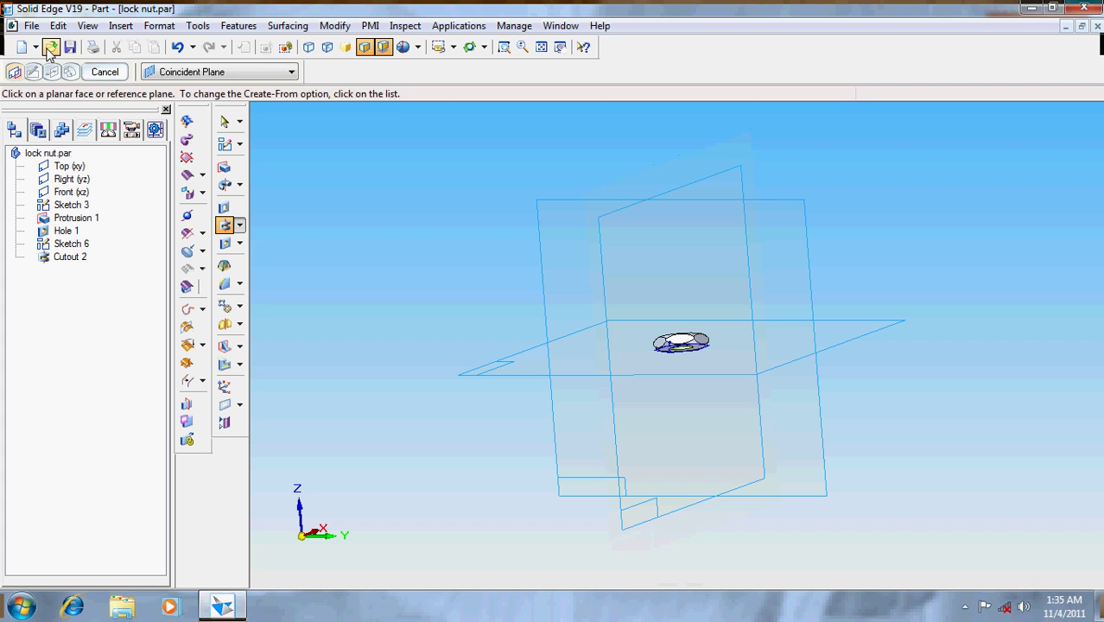
pyautogui.click(104, 71)
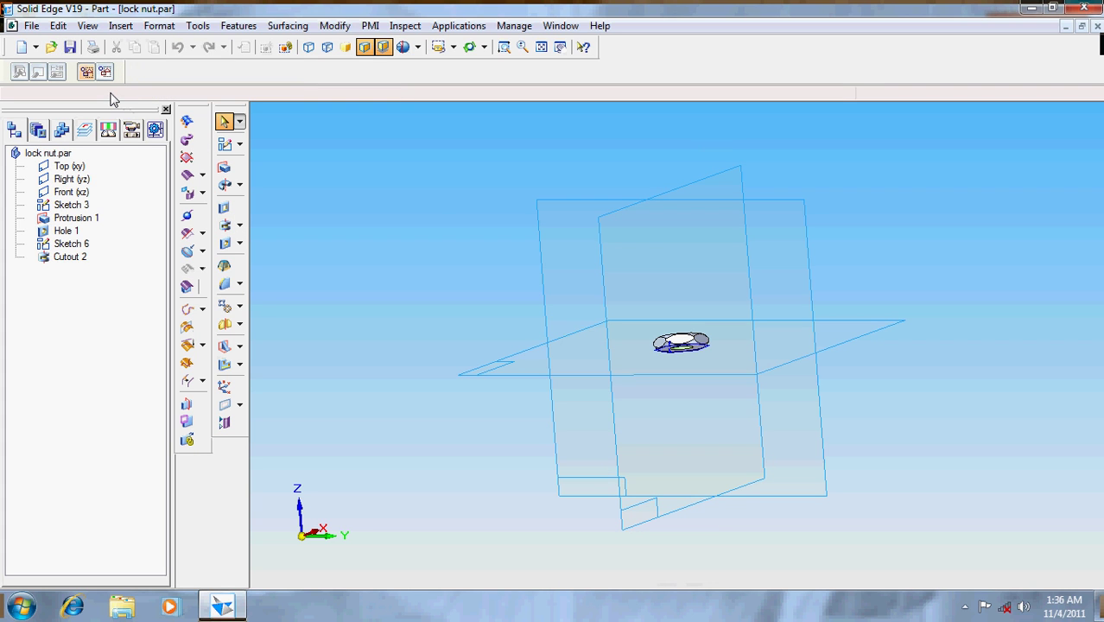